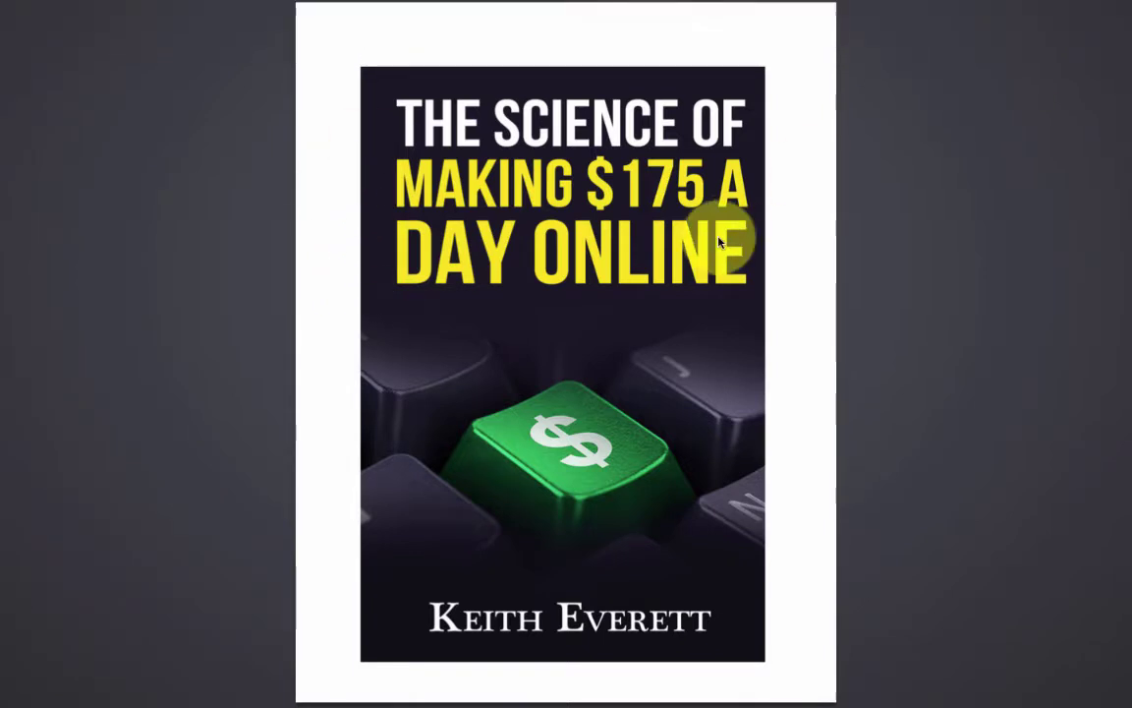
- Scroll through the ebook PDF, leave full screen and close the Preview window
scroll(720, 242, "down", 5)
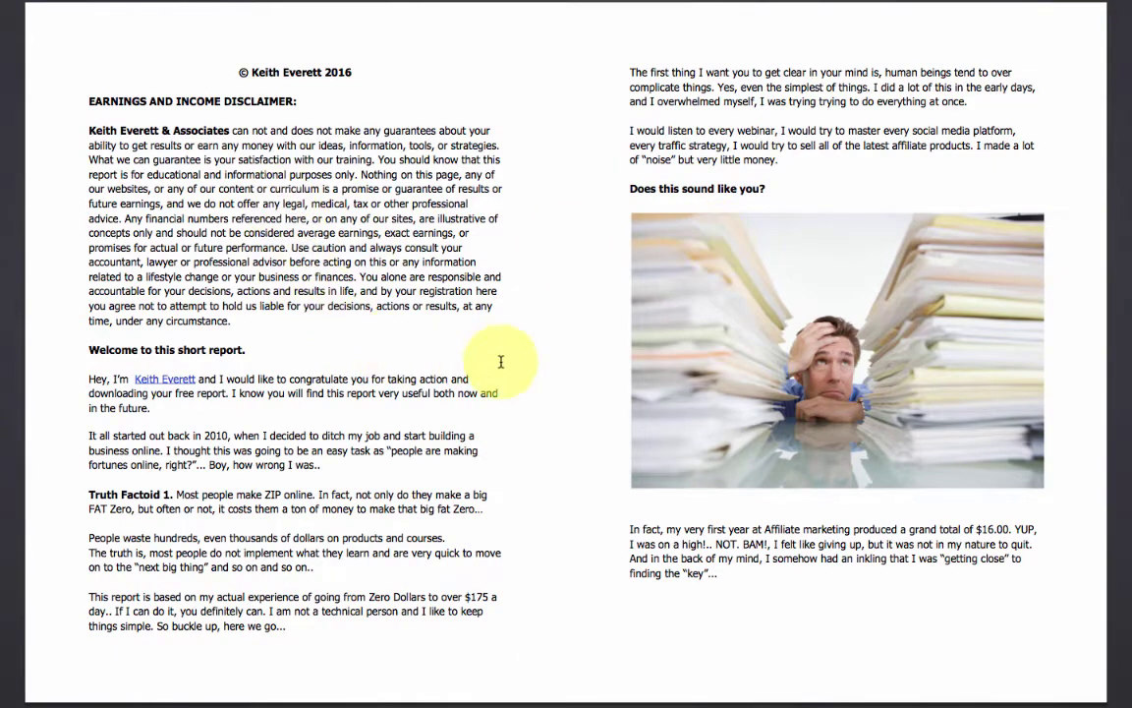
scroll(668, 374, "down", 10)
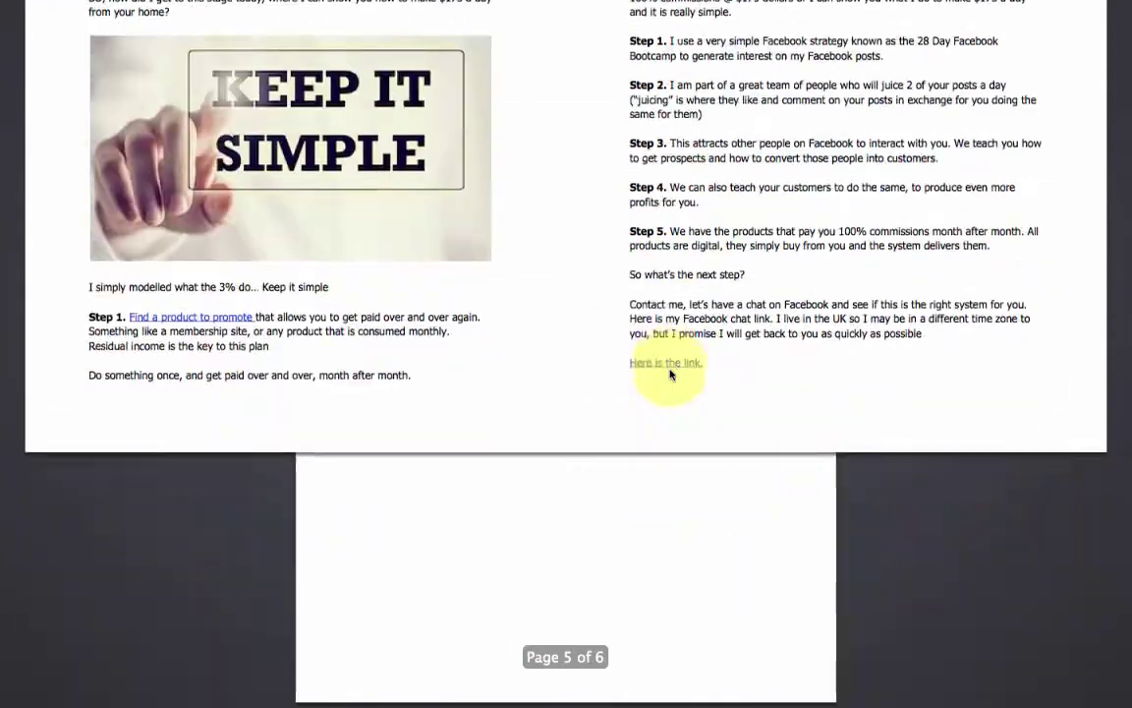
scroll(671, 375, "down", 1)
scroll(670, 375, "up", 15)
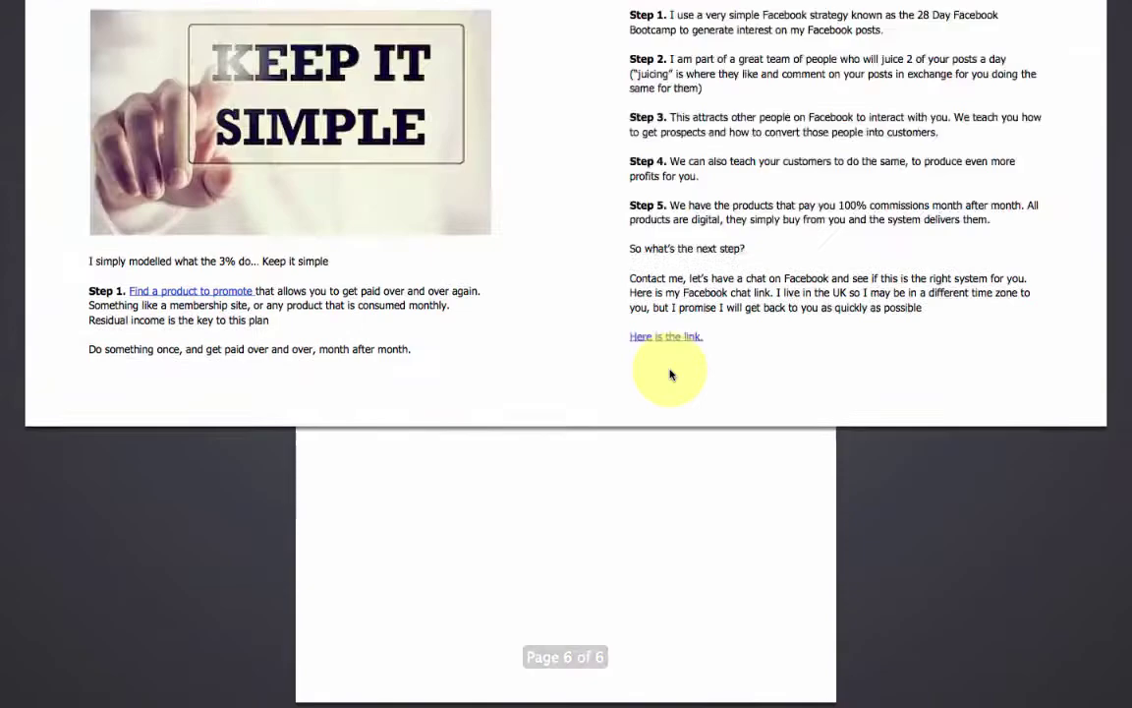
scroll(670, 375, "up", 5)
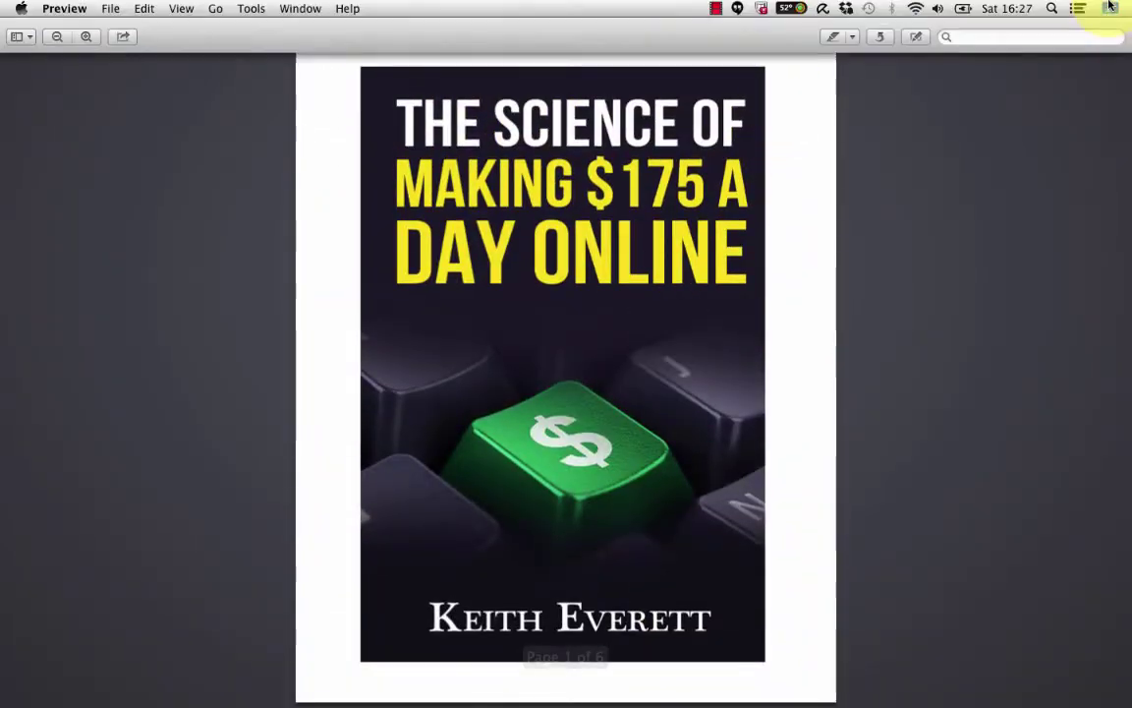
left_click(1108, 10)
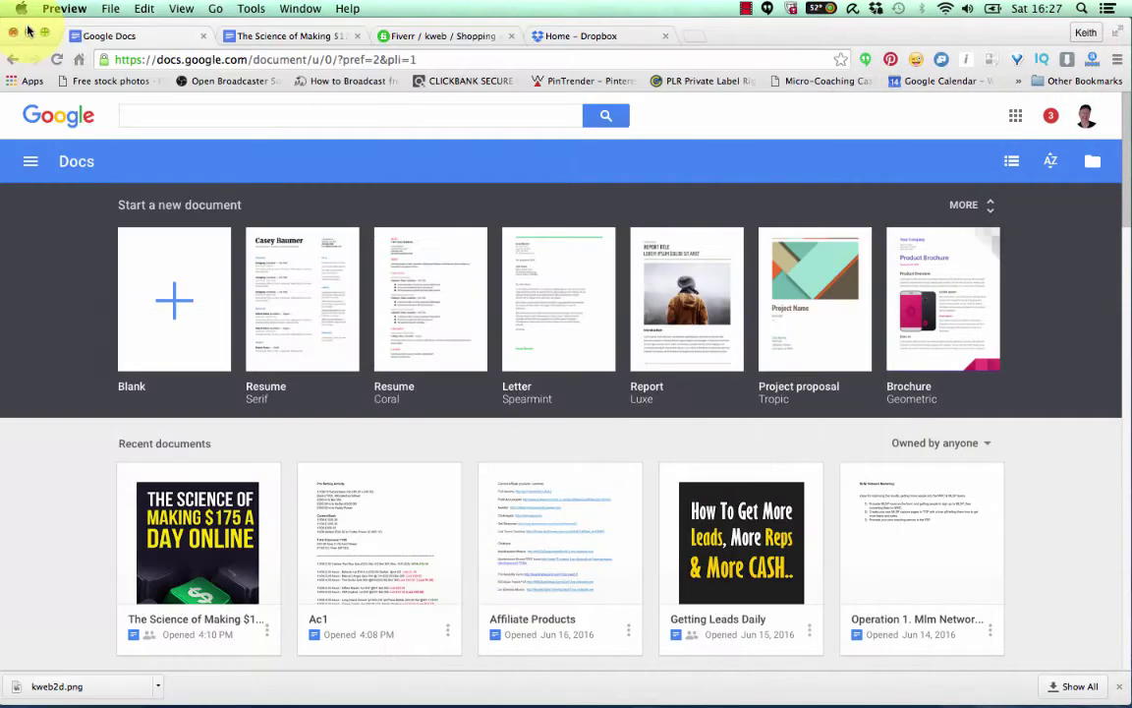
left_click(25, 25)
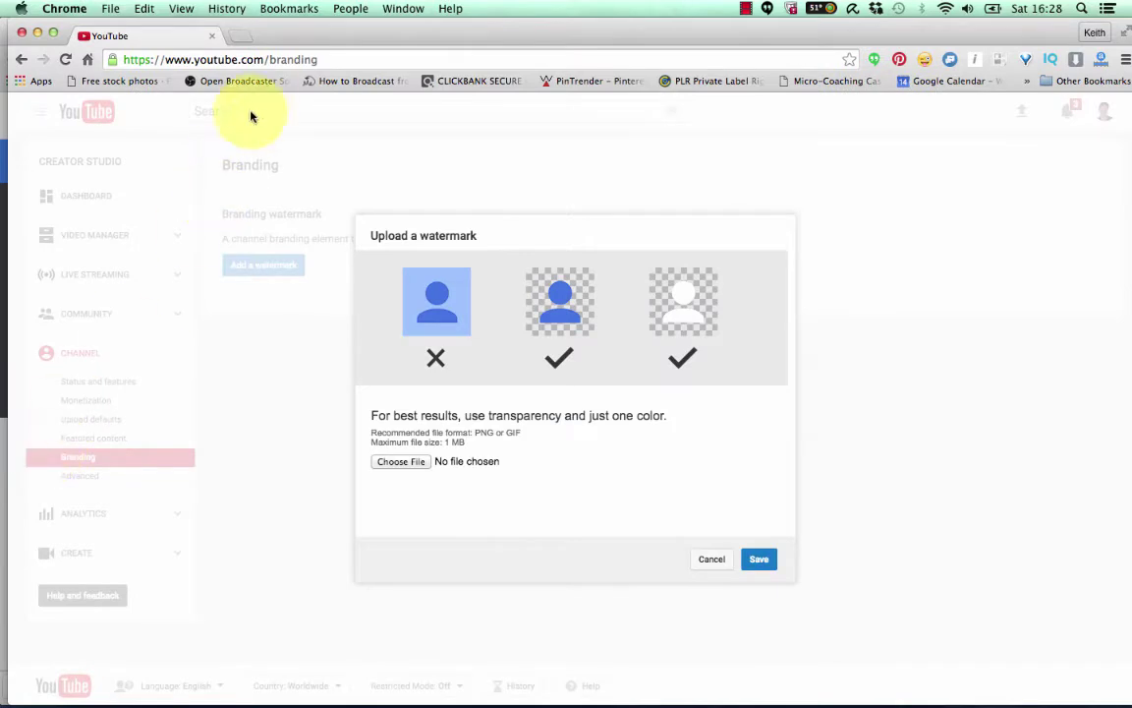
- Go to fiverr.com and open the ebook cover order from its delivery notification
left_click(266, 59)
key("BackSpace")
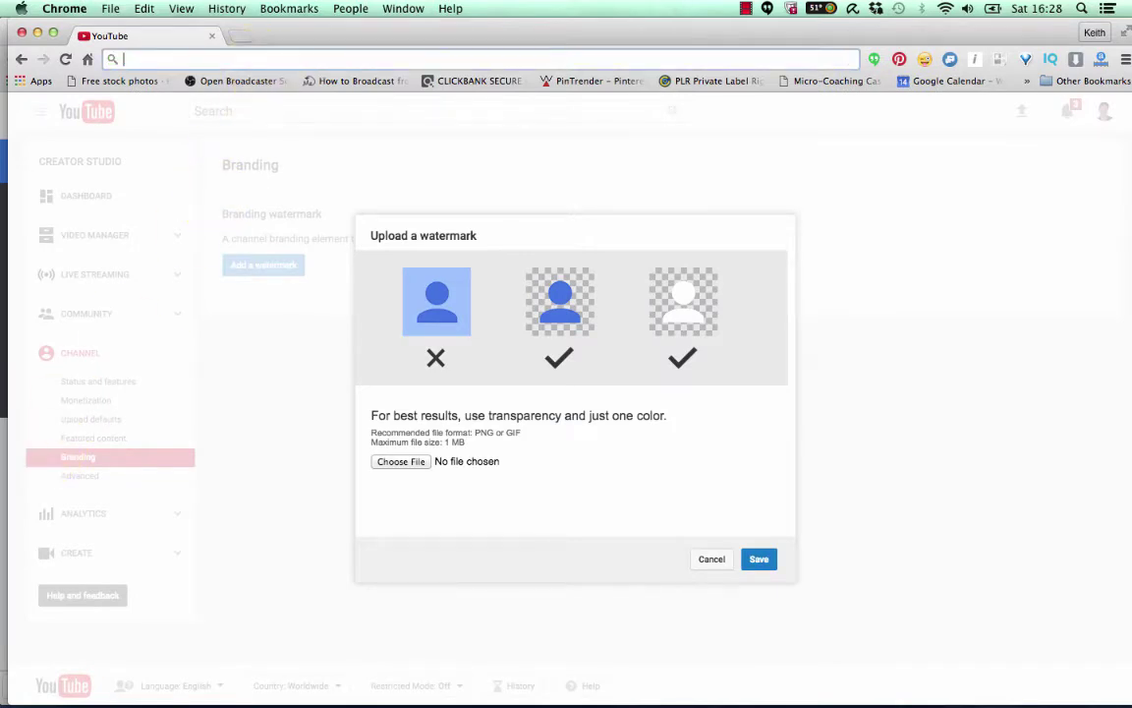
type("fiverr.com")
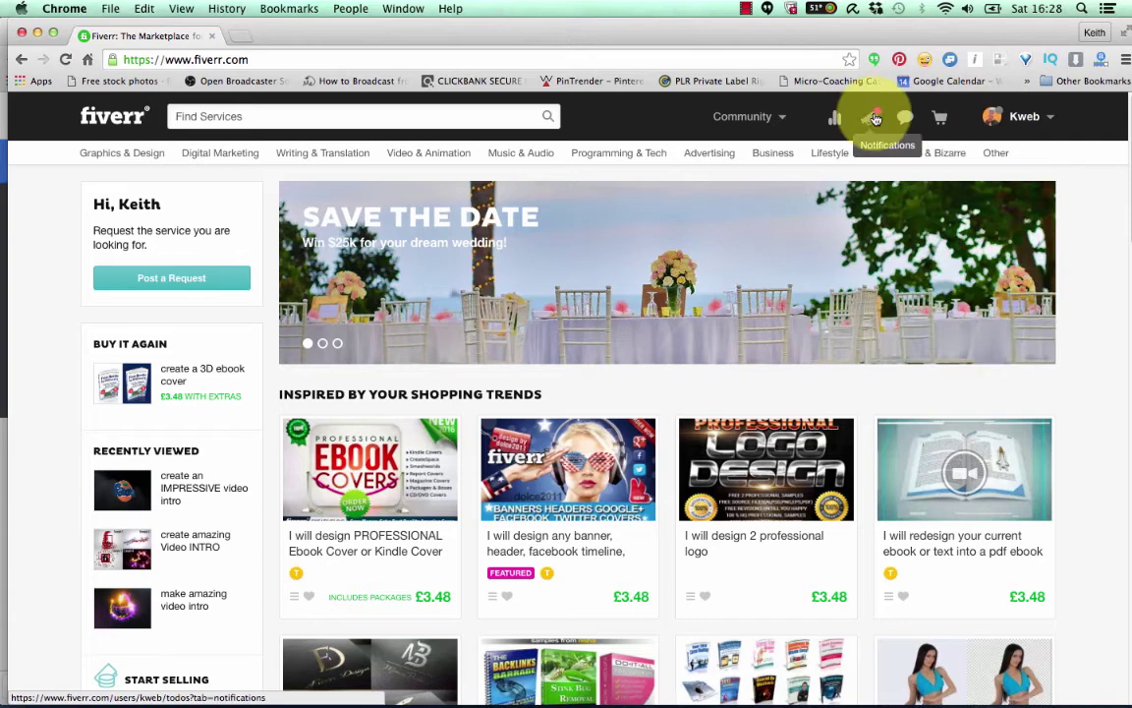
mouse_move(876, 119)
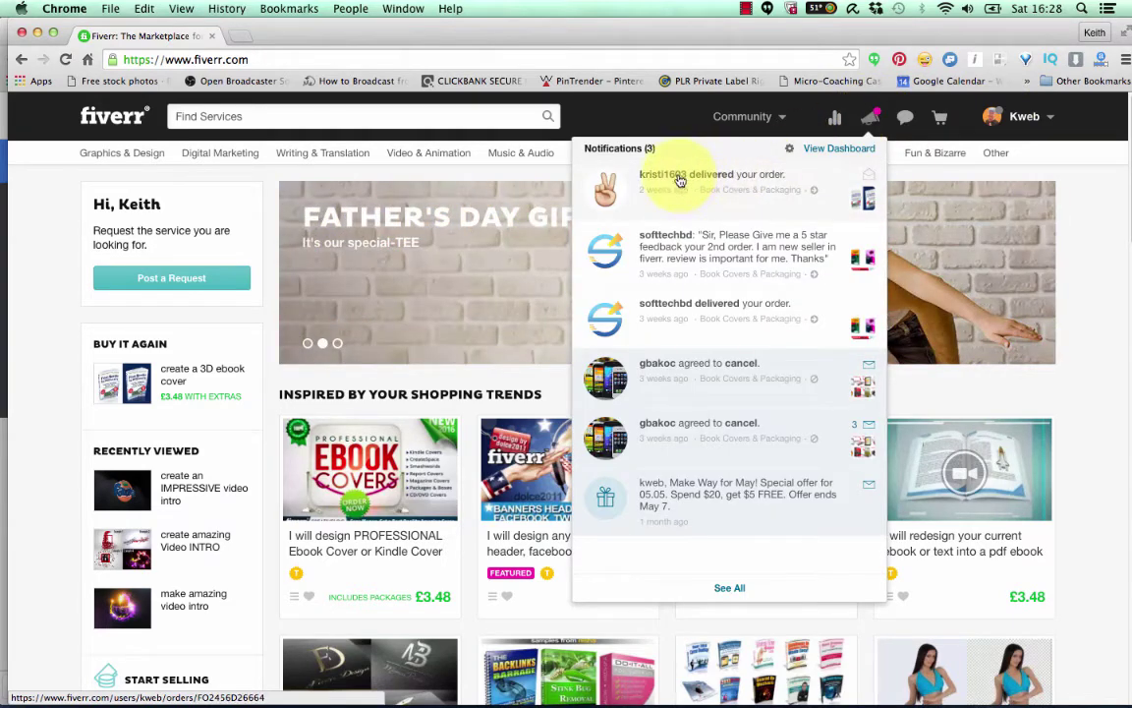
left_click(679, 181)
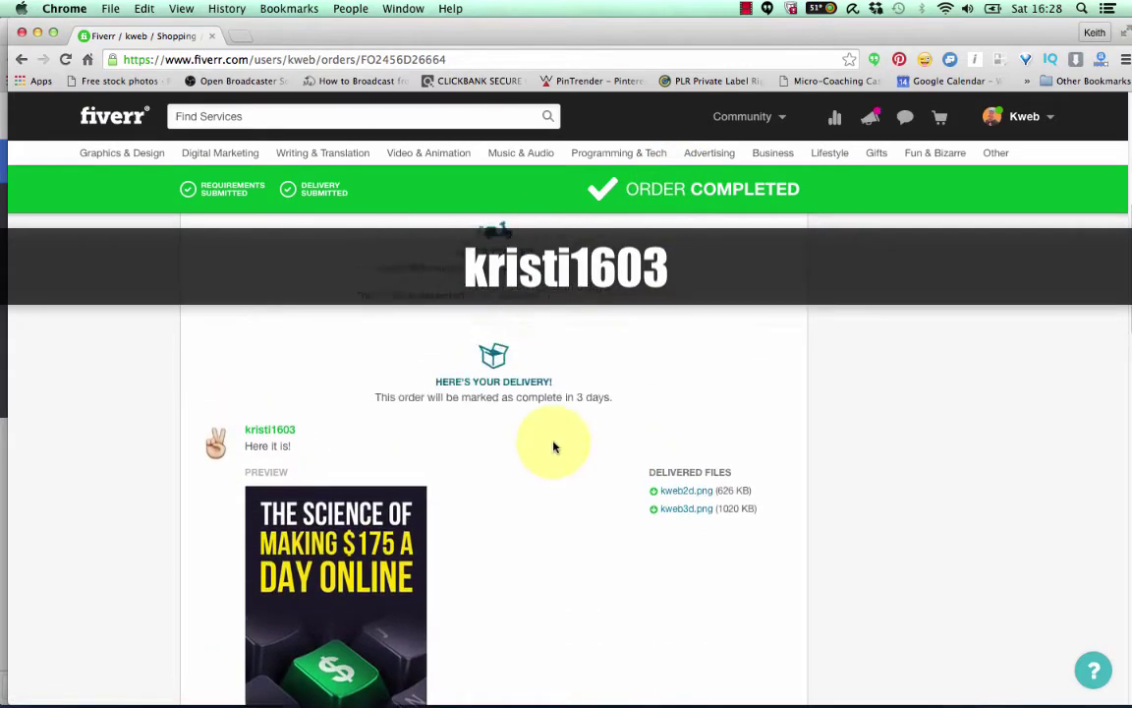
- Scroll the order page to review the delivered cover files kweb2d.png and kweb3d.png
scroll(554, 447, "up", 5)
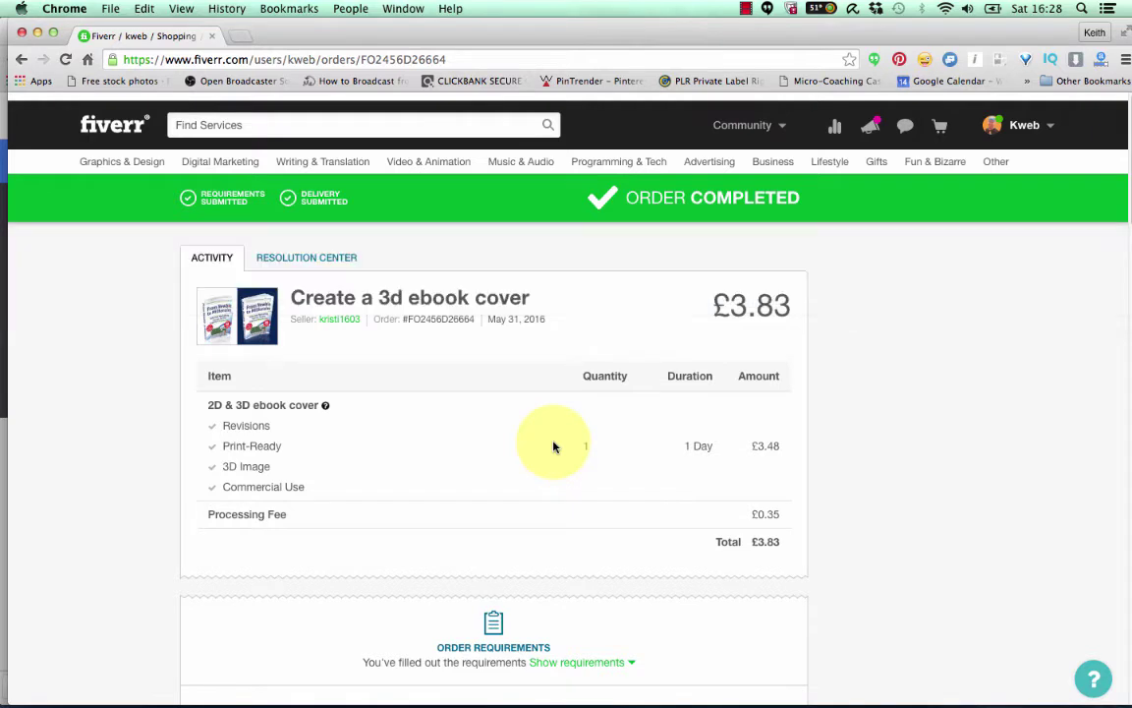
scroll(553, 448, "down", 1)
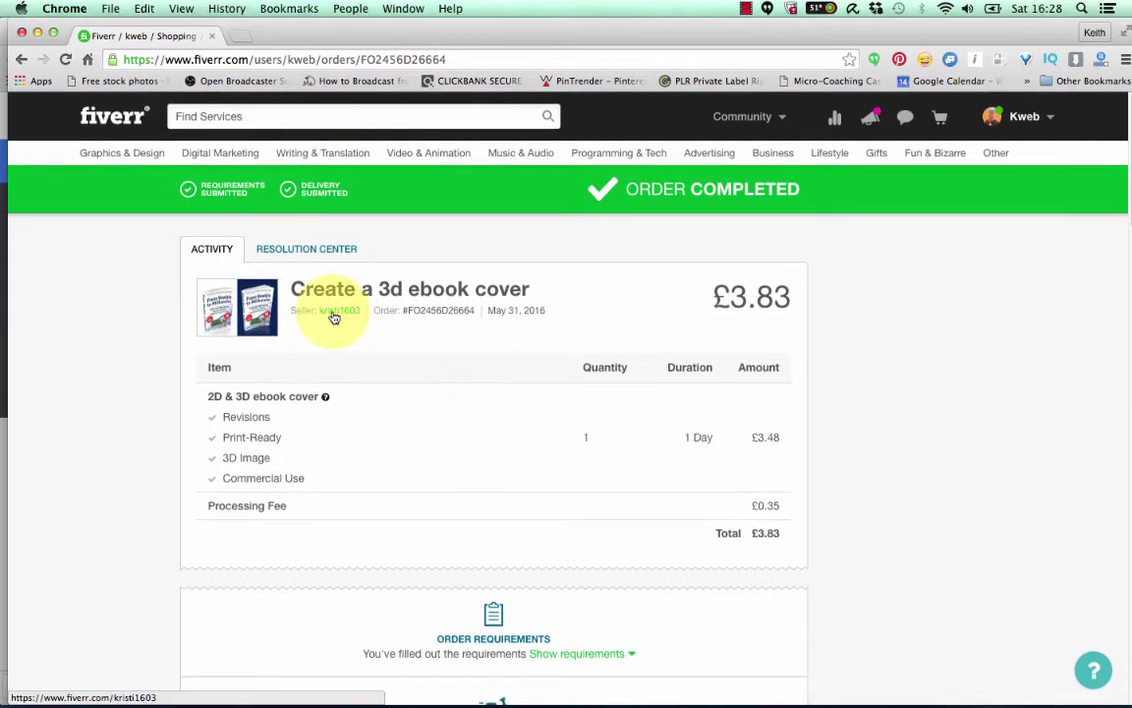
scroll(426, 349, "down", 10)
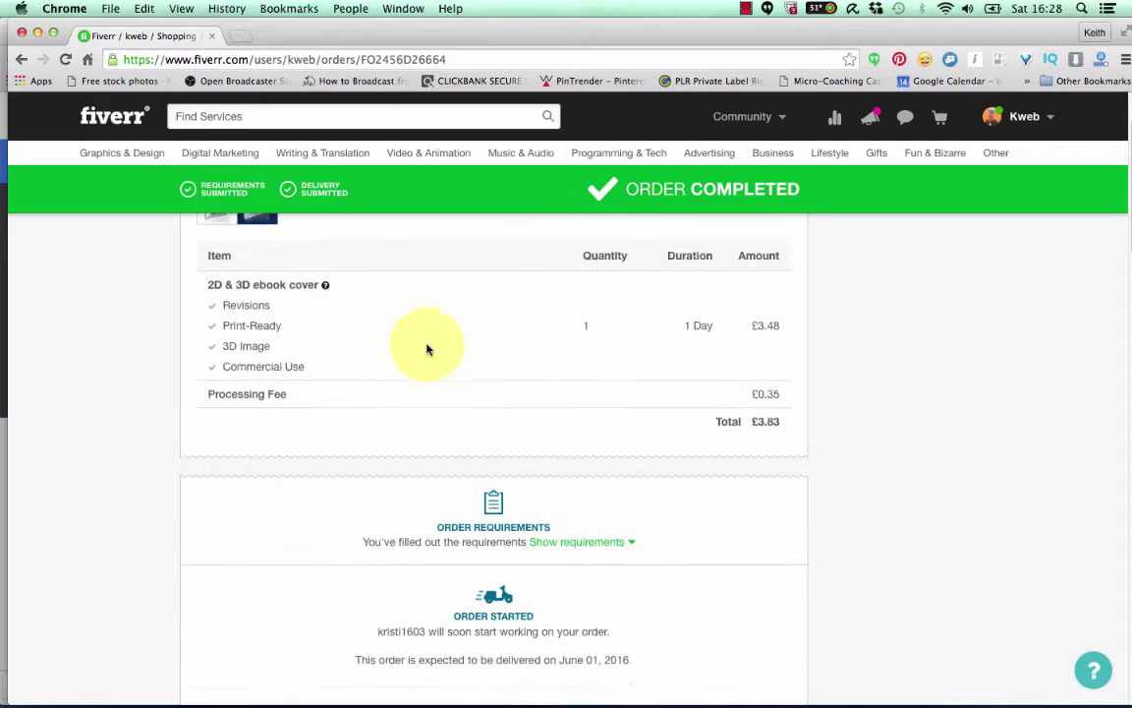
scroll(426, 349, "up", 5)
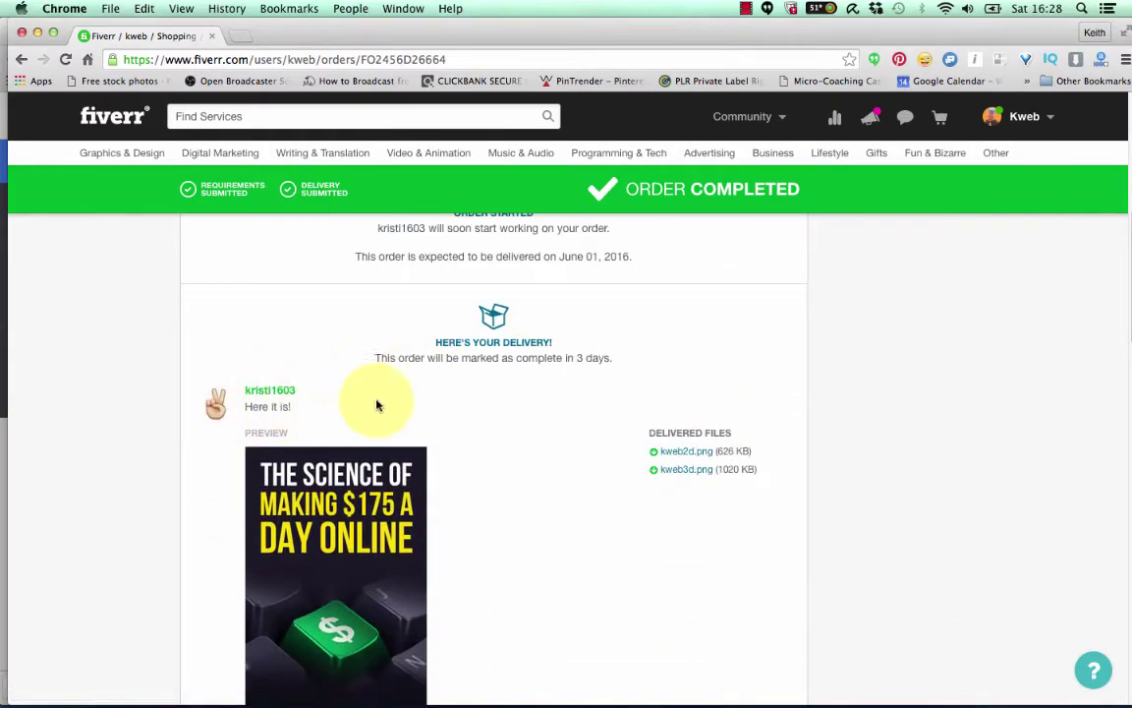
scroll(452, 430, "down", 5)
scroll(452, 430, "up", 3)
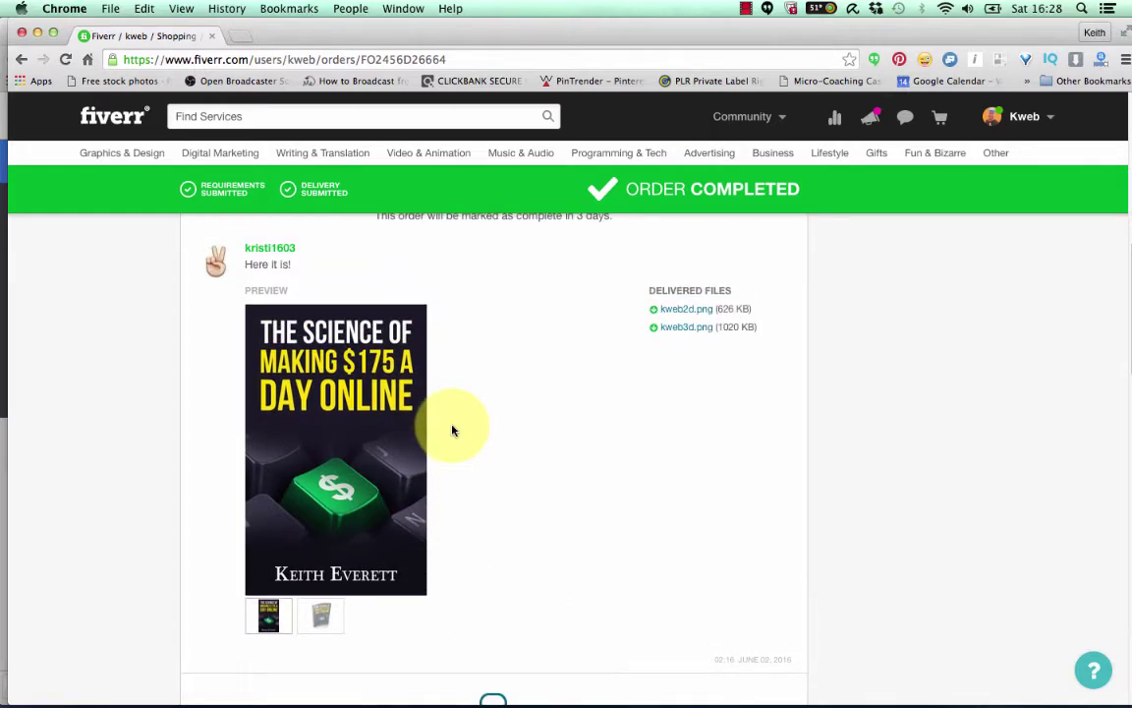
scroll(531, 430, "up", 10)
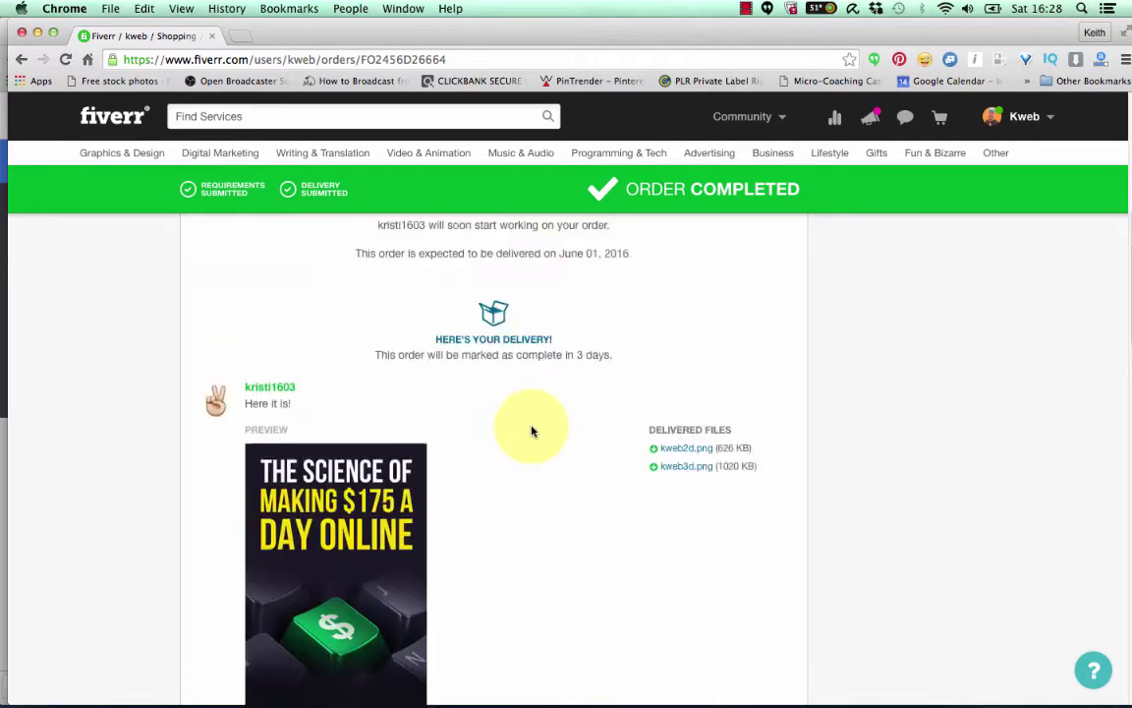
scroll(531, 431, "down", 3)
scroll(531, 430, "down", 10)
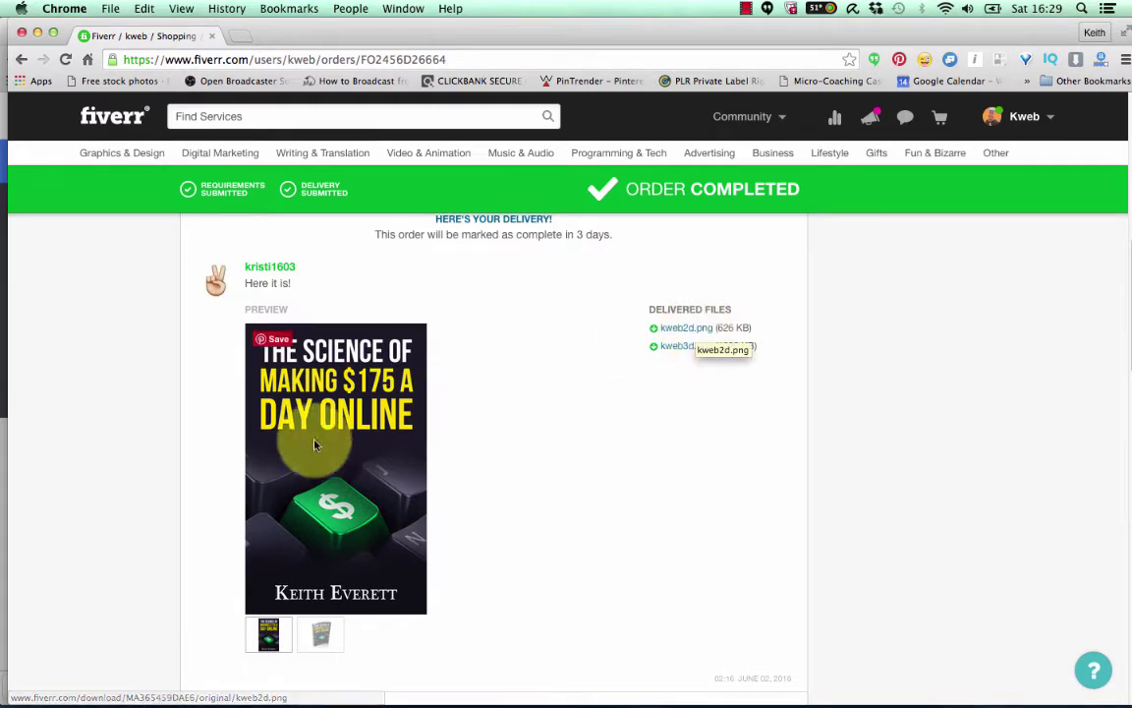
- Show the 3D book preview of the cover, then close the Fiverr order window
left_click(320, 636)
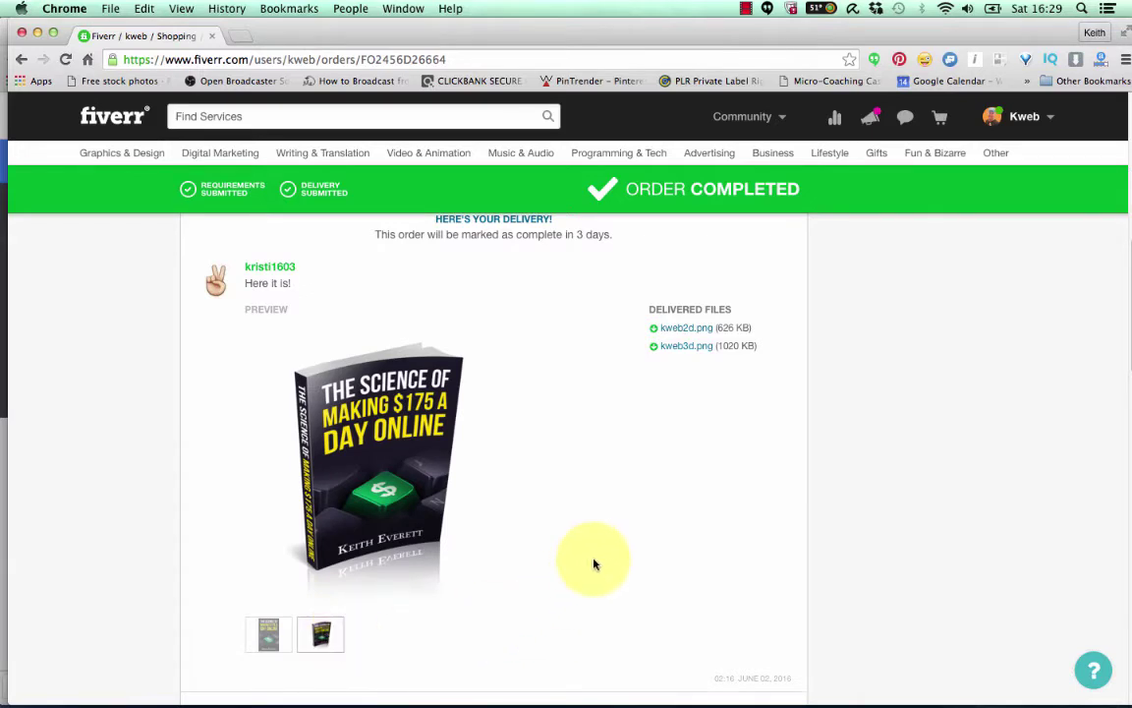
scroll(594, 564, "up", 2)
scroll(594, 564, "down", 3)
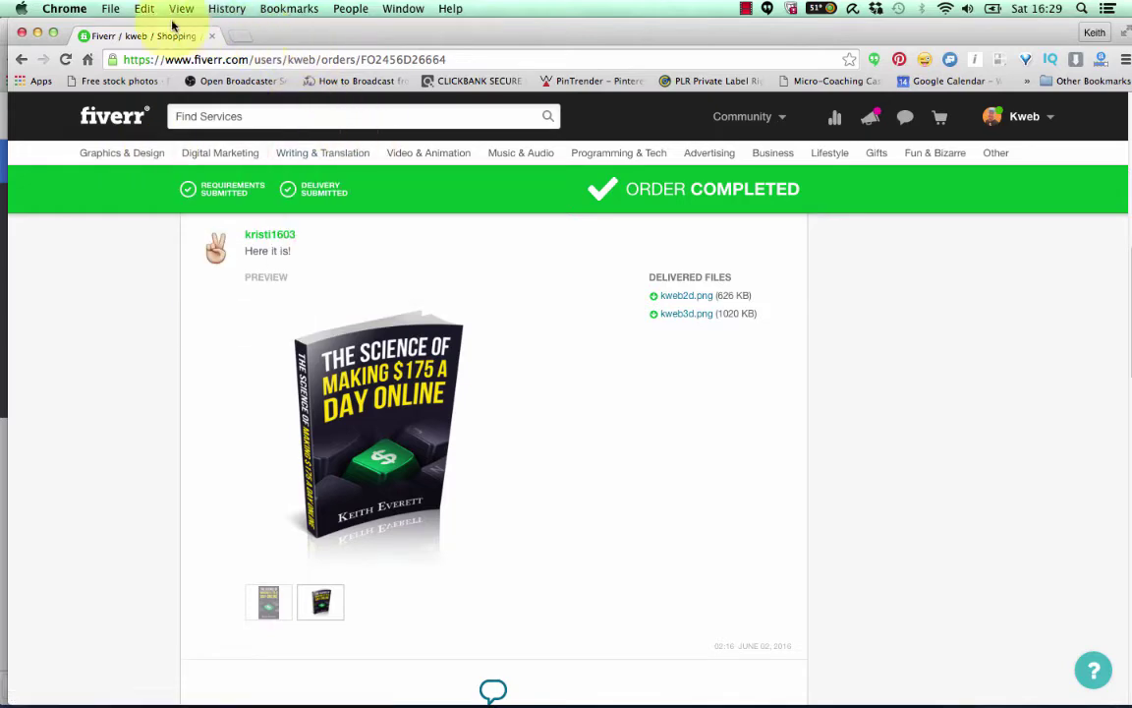
left_click(24, 31)
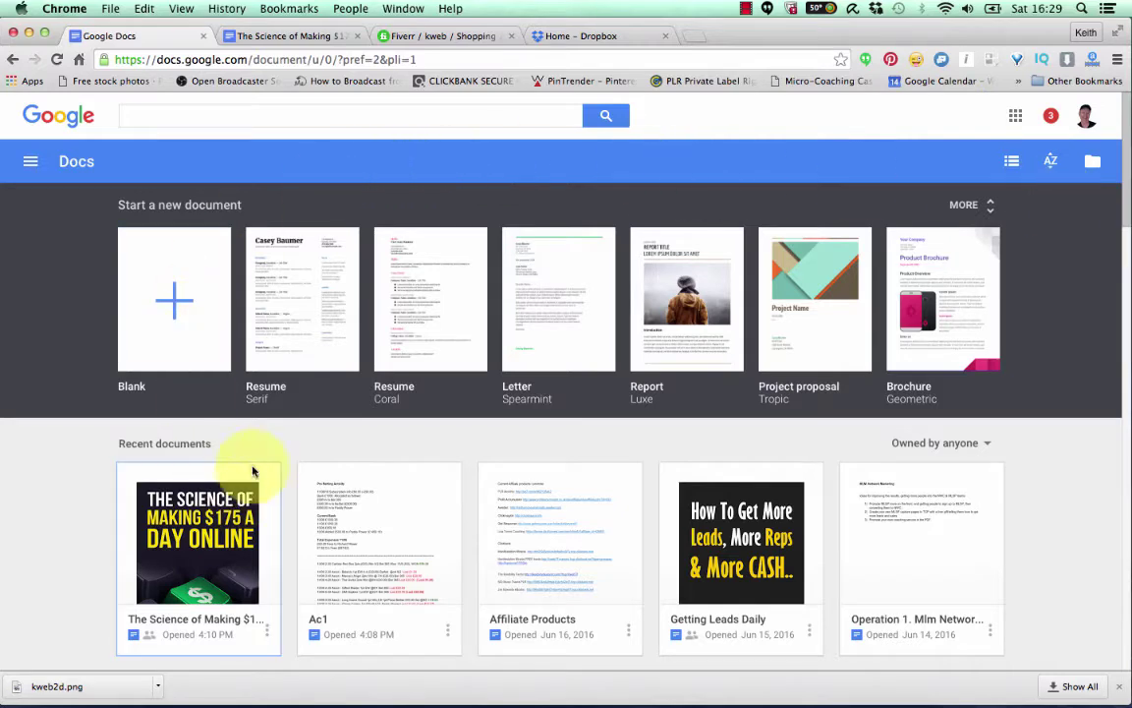
- Open 'The Science of Making $175 a Day Online' and scroll down past its cover
scroll(280, 457, "down", 3)
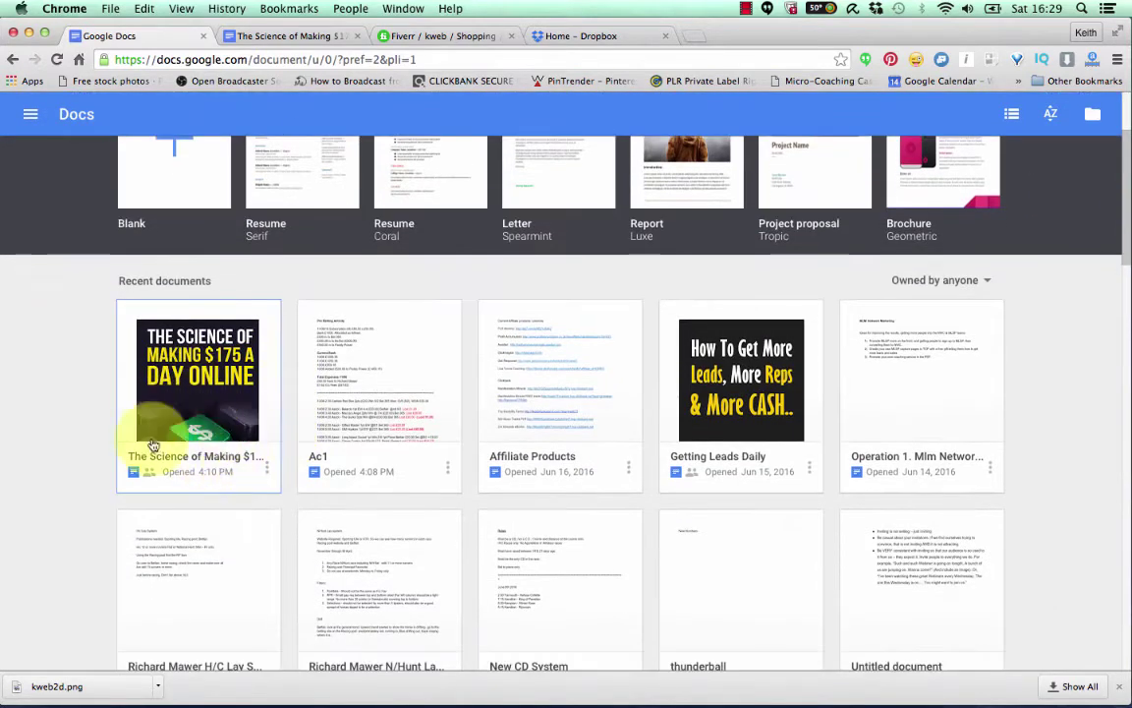
left_click(179, 366)
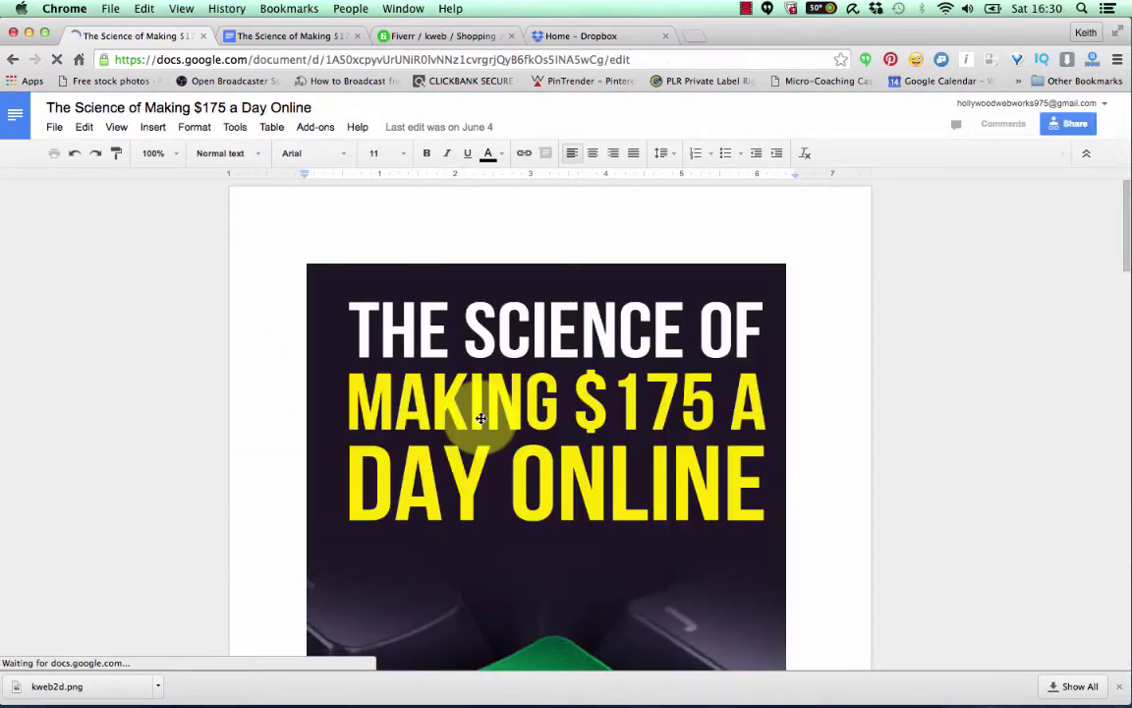
scroll(481, 418, "down", 5)
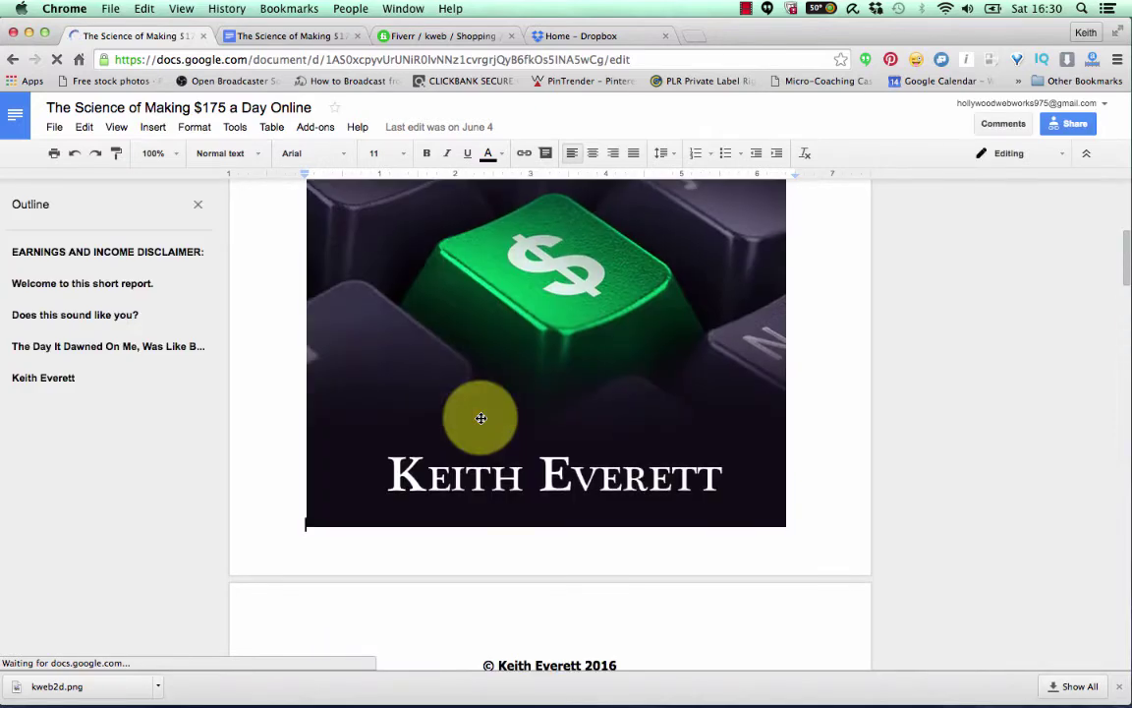
scroll(481, 418, "down", 15)
scroll(481, 418, "down", 10)
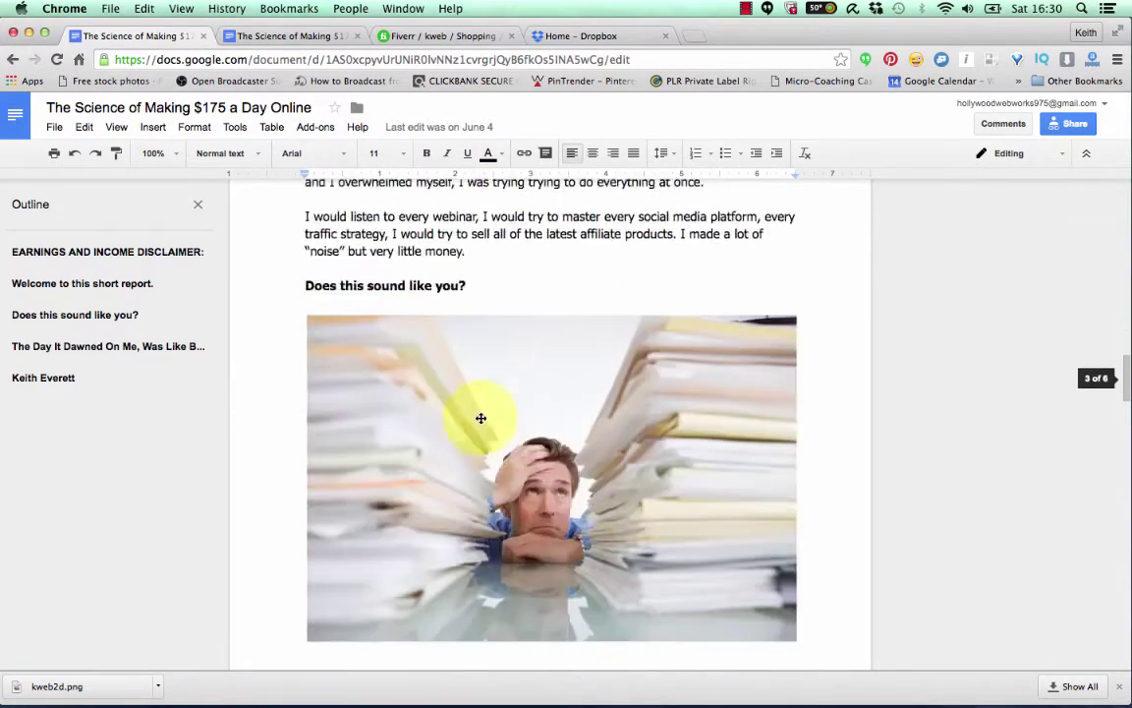
scroll(481, 418, "down", 15)
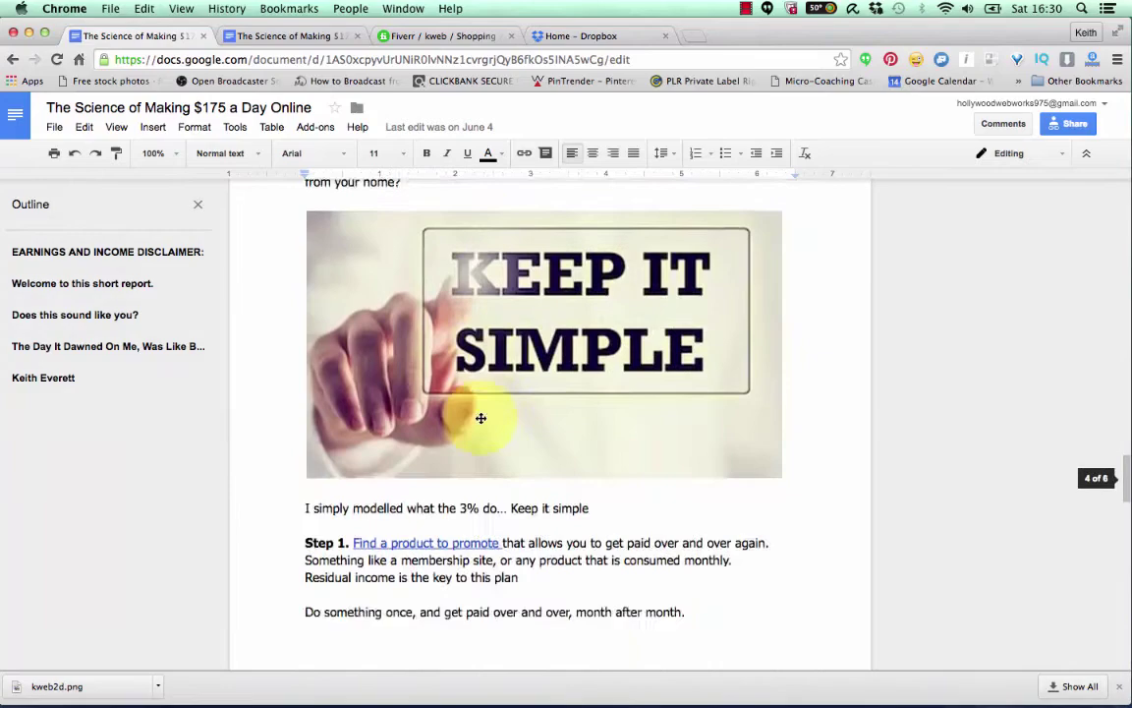
scroll(481, 417, "down", 5)
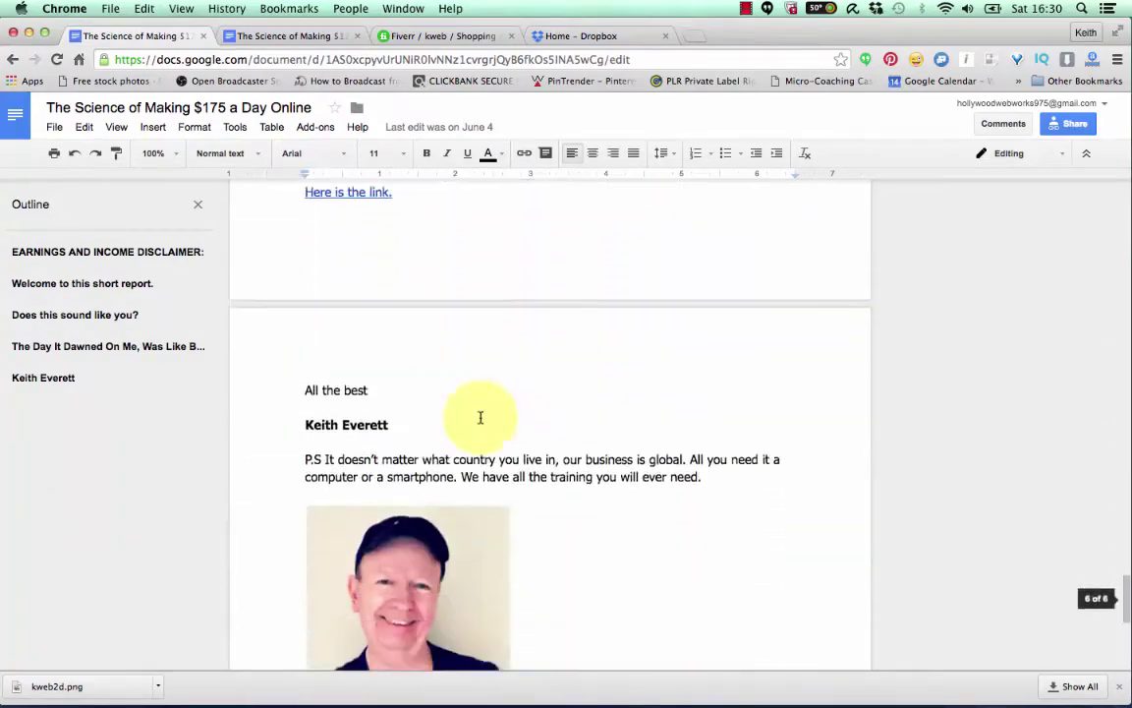
- Scroll back and forth through the cover, earnings disclaimer and Welcome section
scroll(510, 406, "up", 15)
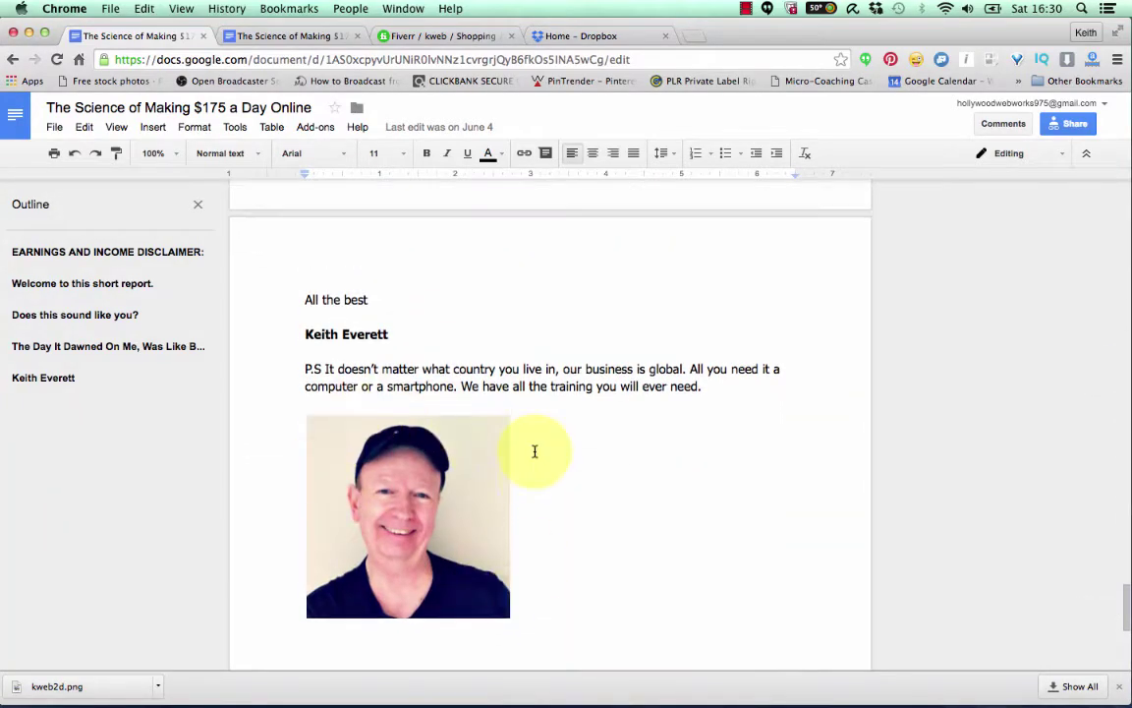
scroll(535, 452, "up", 3)
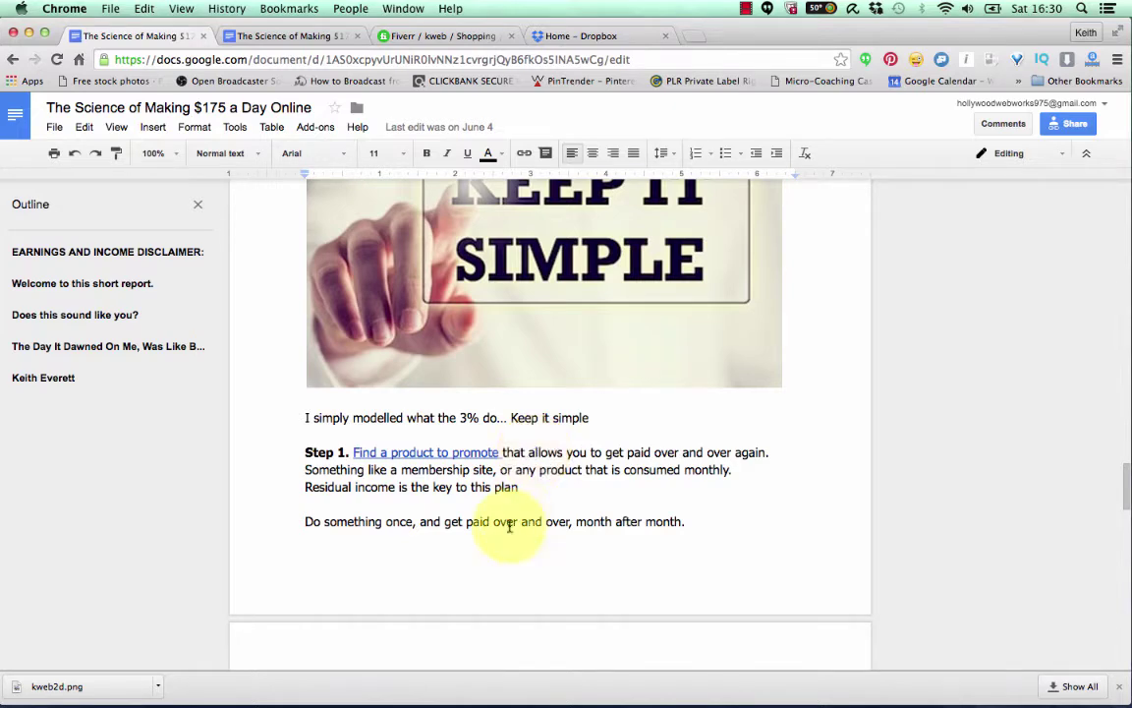
scroll(557, 452, "up", 15)
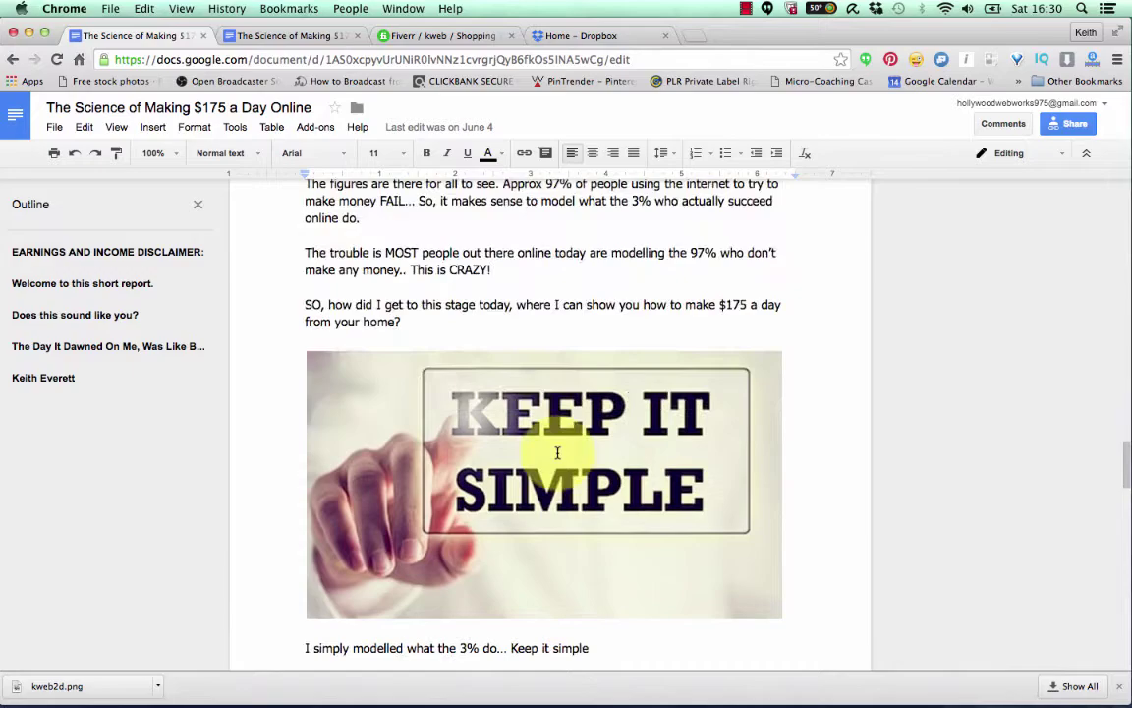
scroll(557, 452, "up", 12)
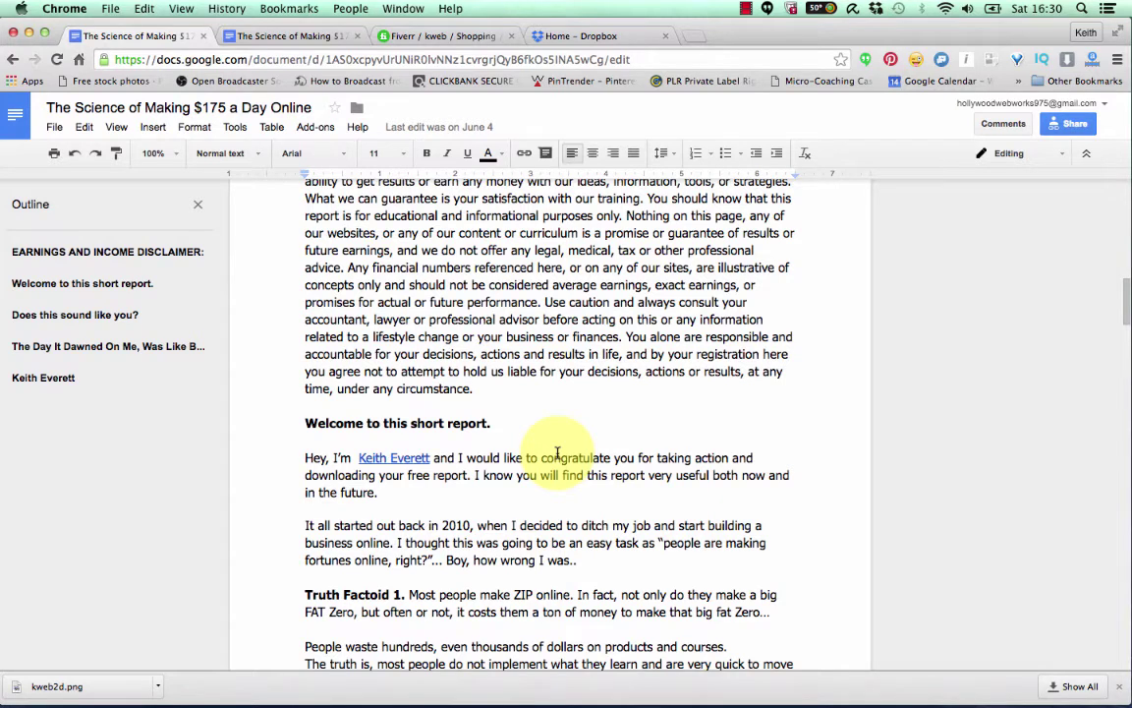
scroll(557, 454, "up", 10)
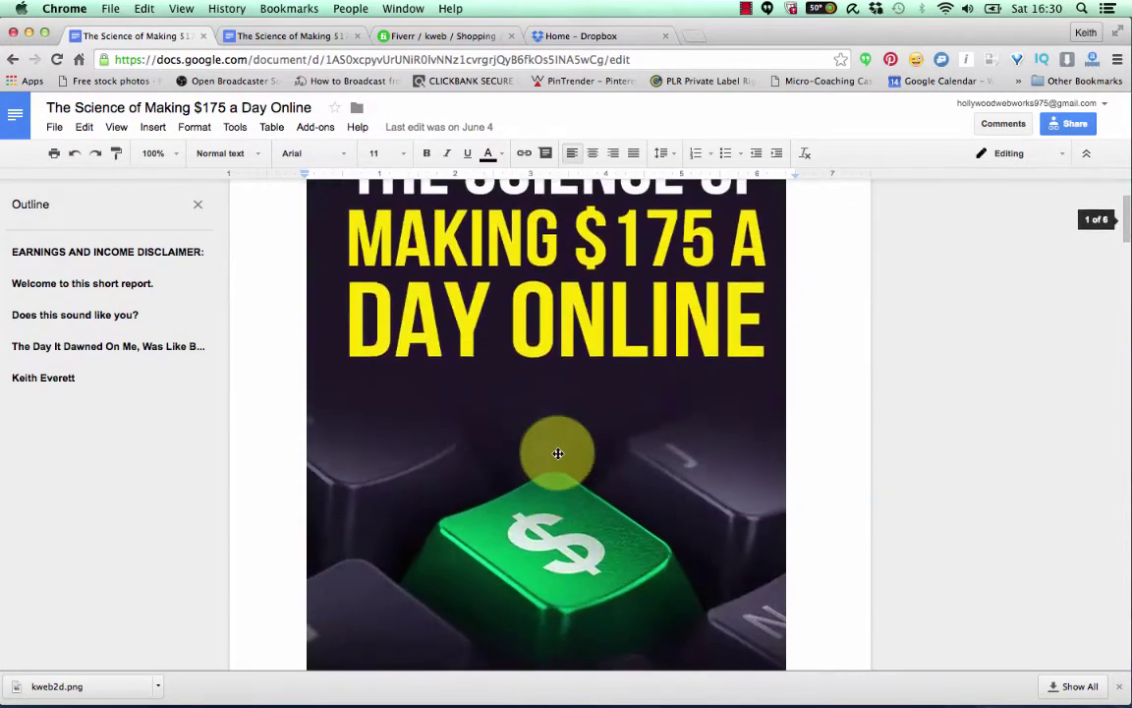
scroll(557, 453, "up", 3)
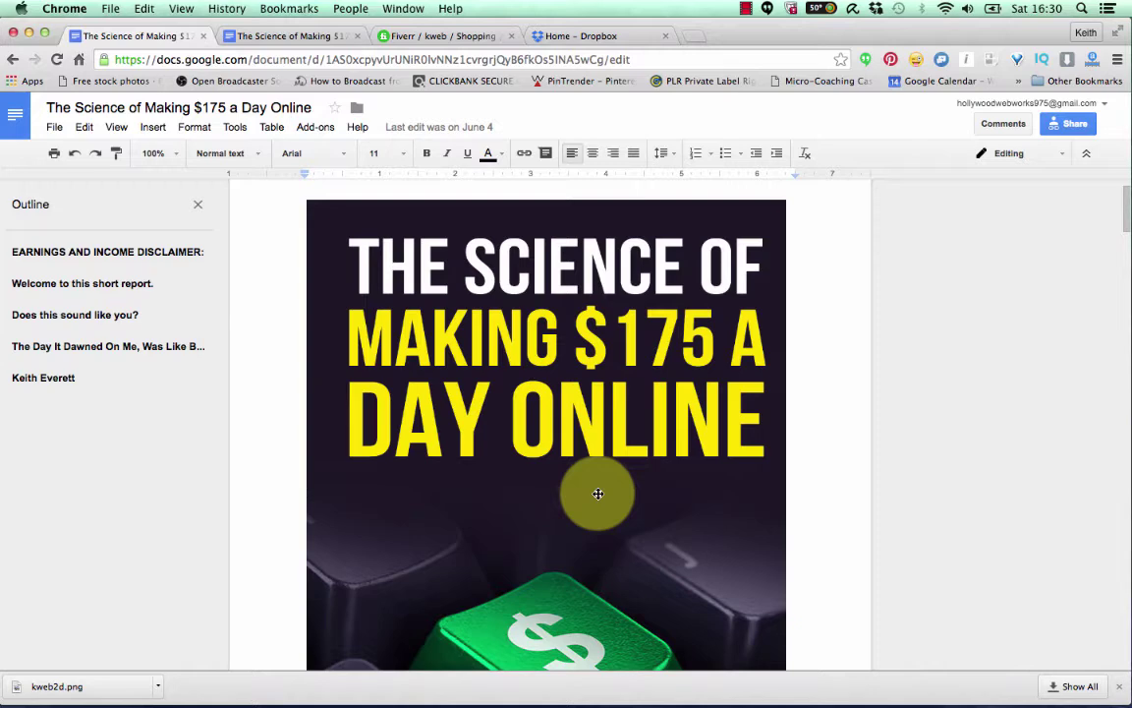
scroll(598, 493, "down", 5)
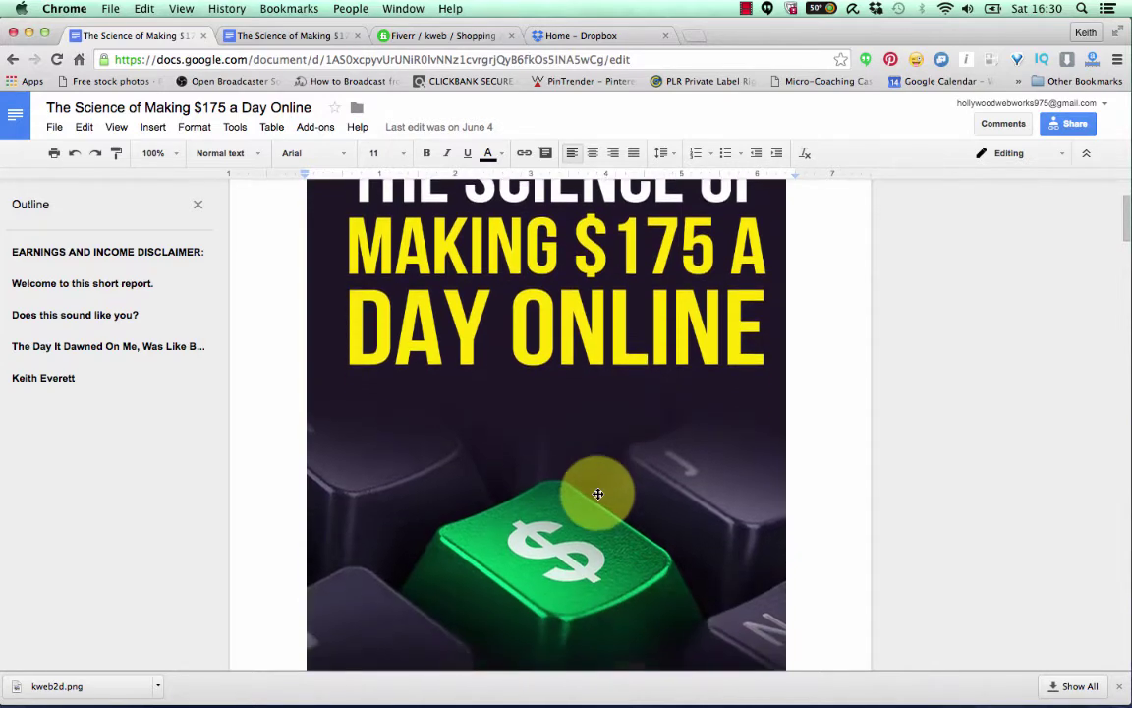
scroll(598, 494, "down", 3)
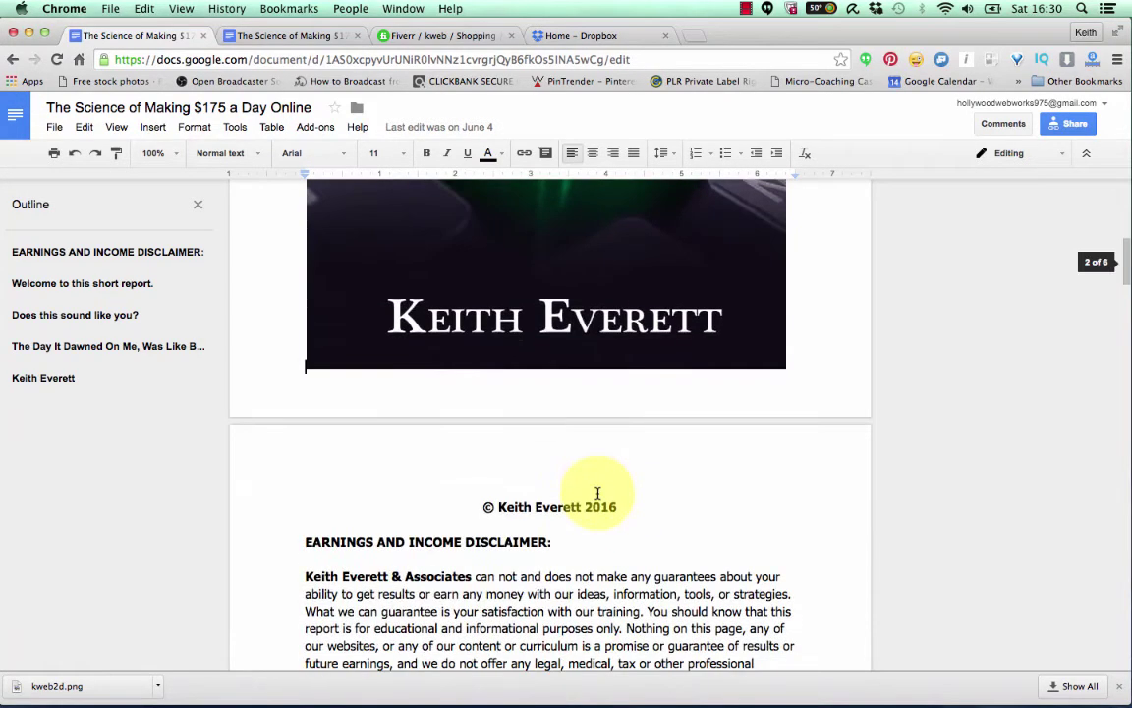
scroll(598, 495, "down", 2)
scroll(598, 493, "down", 2)
scroll(597, 493, "up", 7)
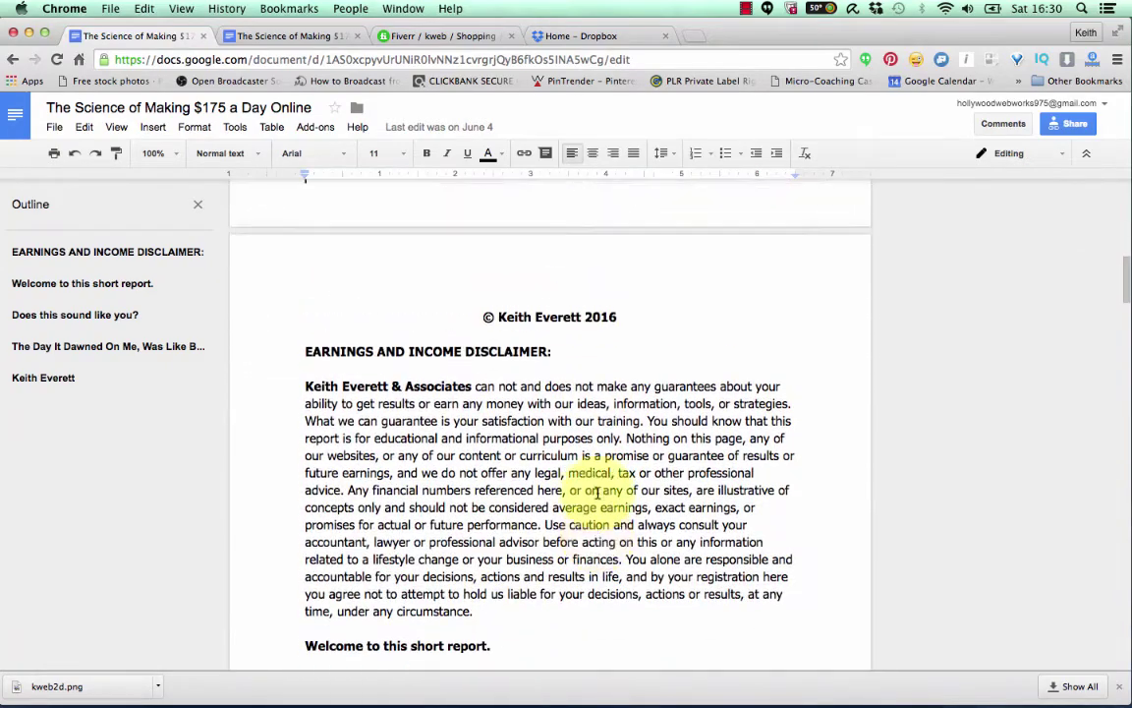
scroll(598, 494, "down", 8)
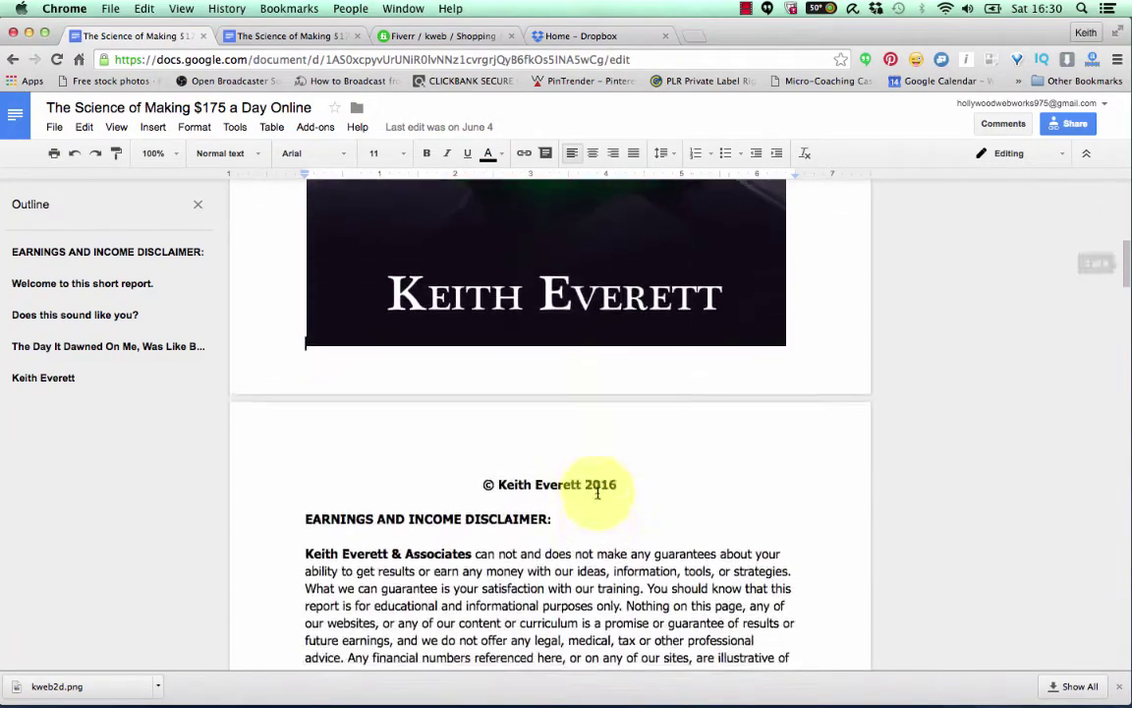
scroll(597, 493, "down", 5)
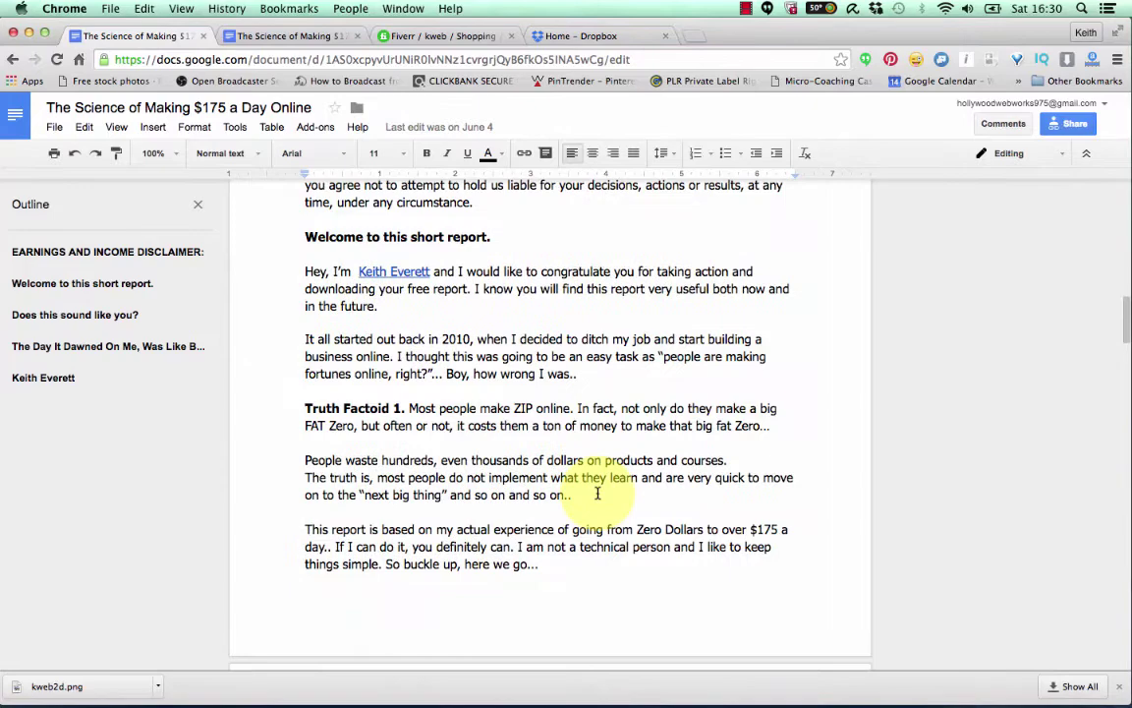
scroll(596, 494, "down", 3)
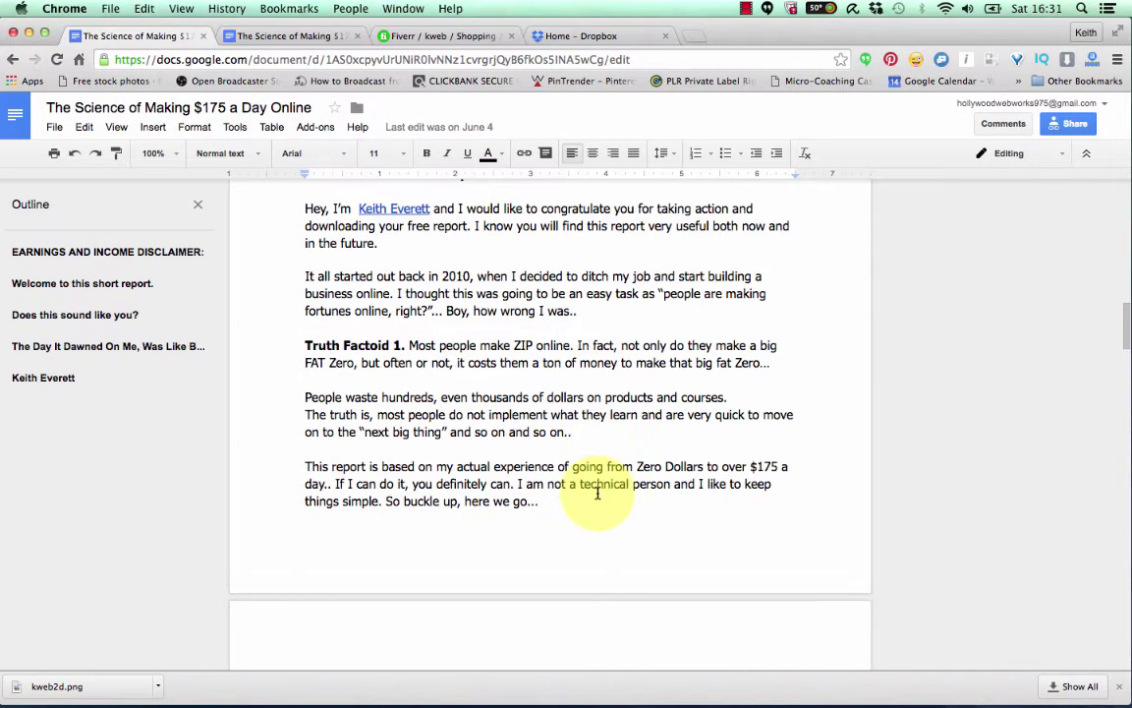
scroll(443, 393, "up", 4)
scroll(407, 420, "up", 5)
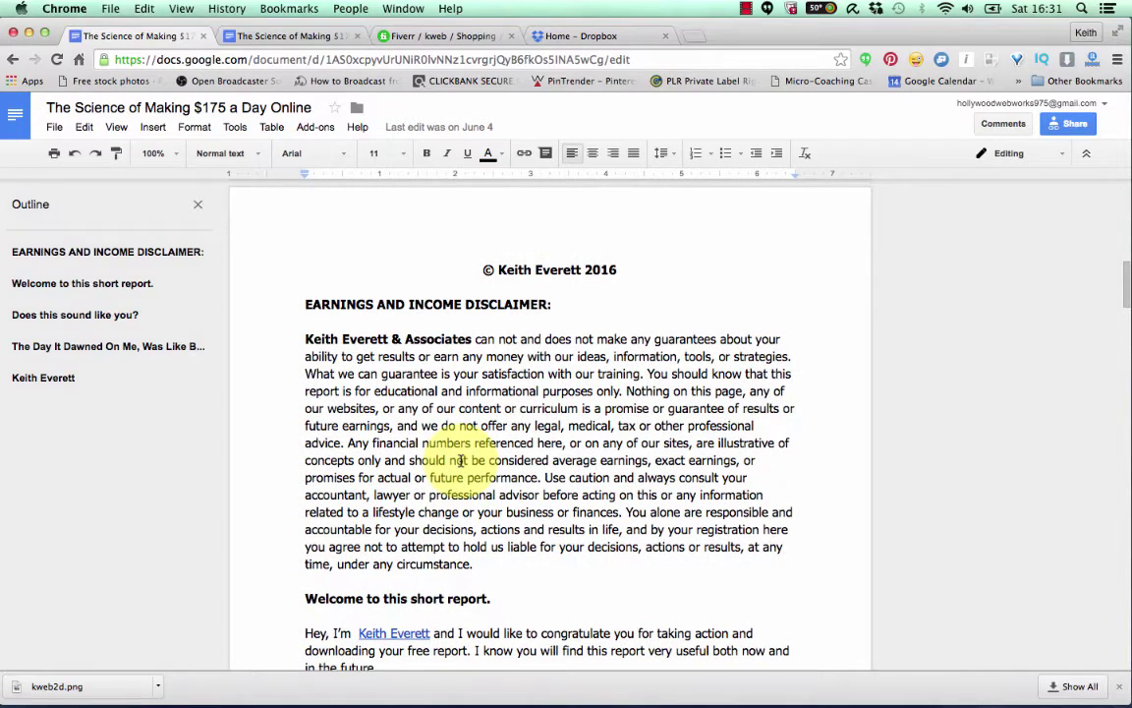
scroll(459, 460, "up", 10)
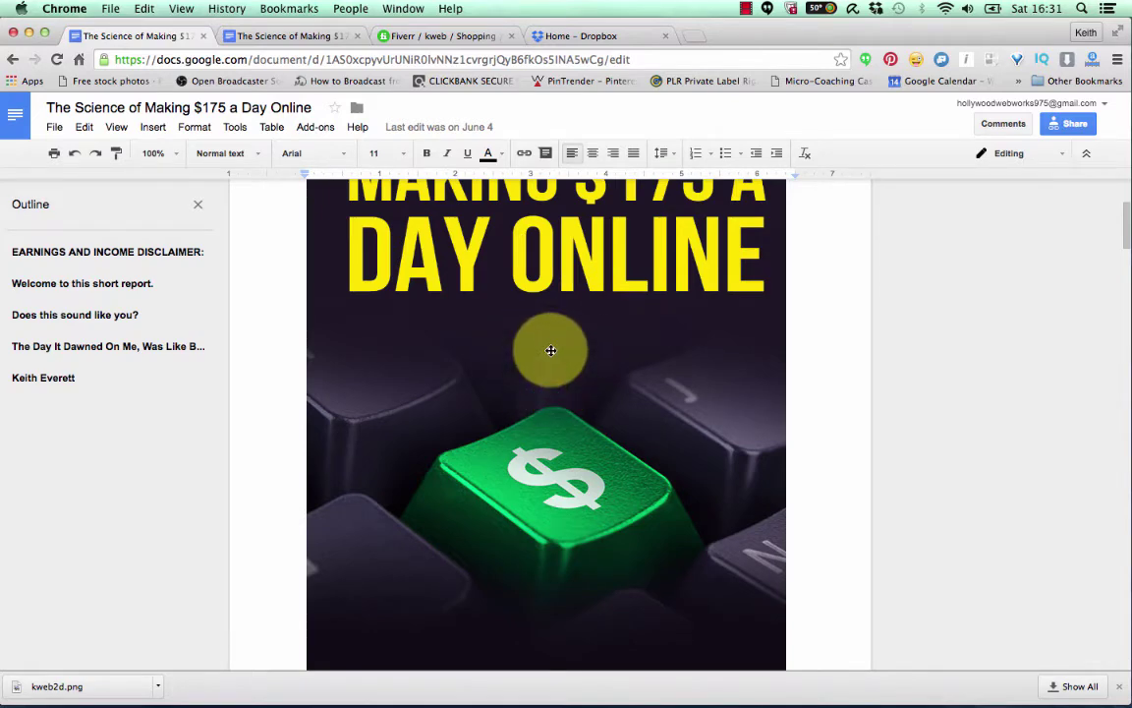
scroll(550, 350, "down", 10)
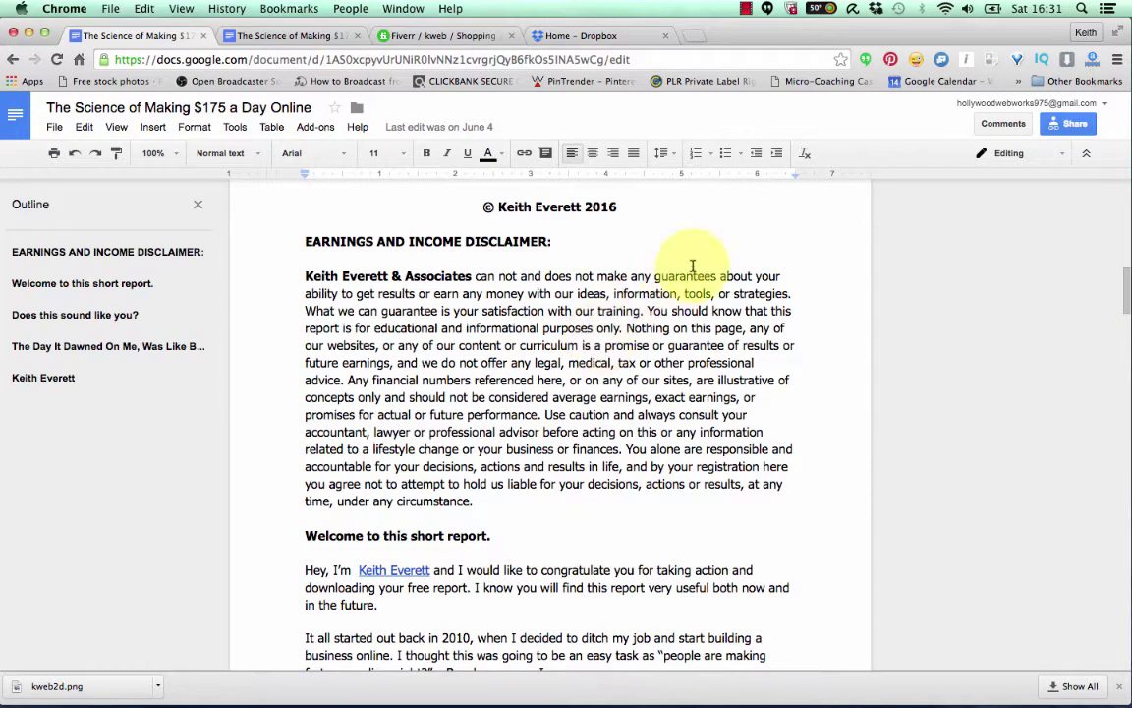
scroll(629, 354, "down", 3)
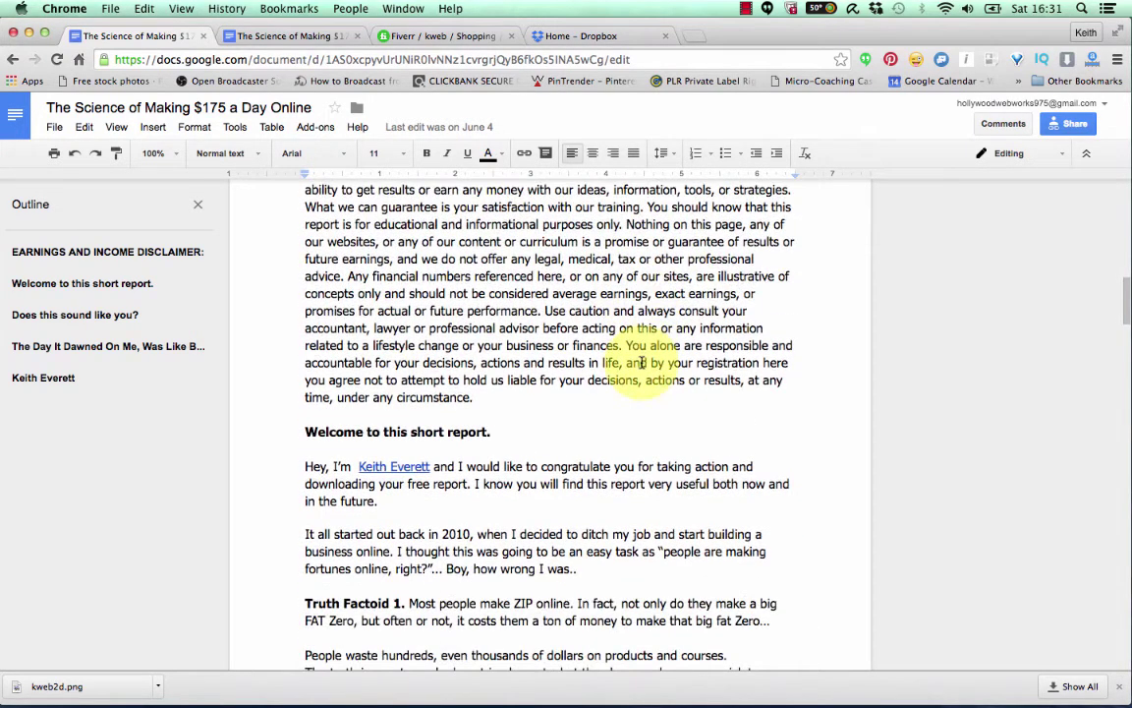
scroll(641, 363, "up", 3)
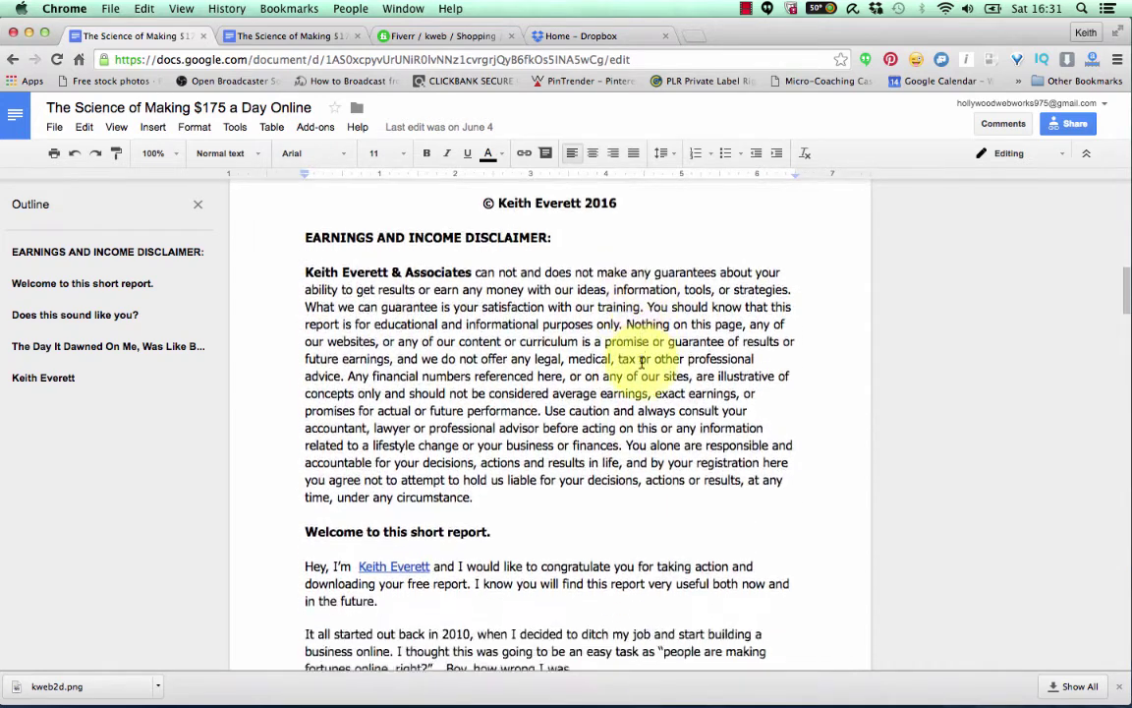
scroll(641, 362, "down", 1)
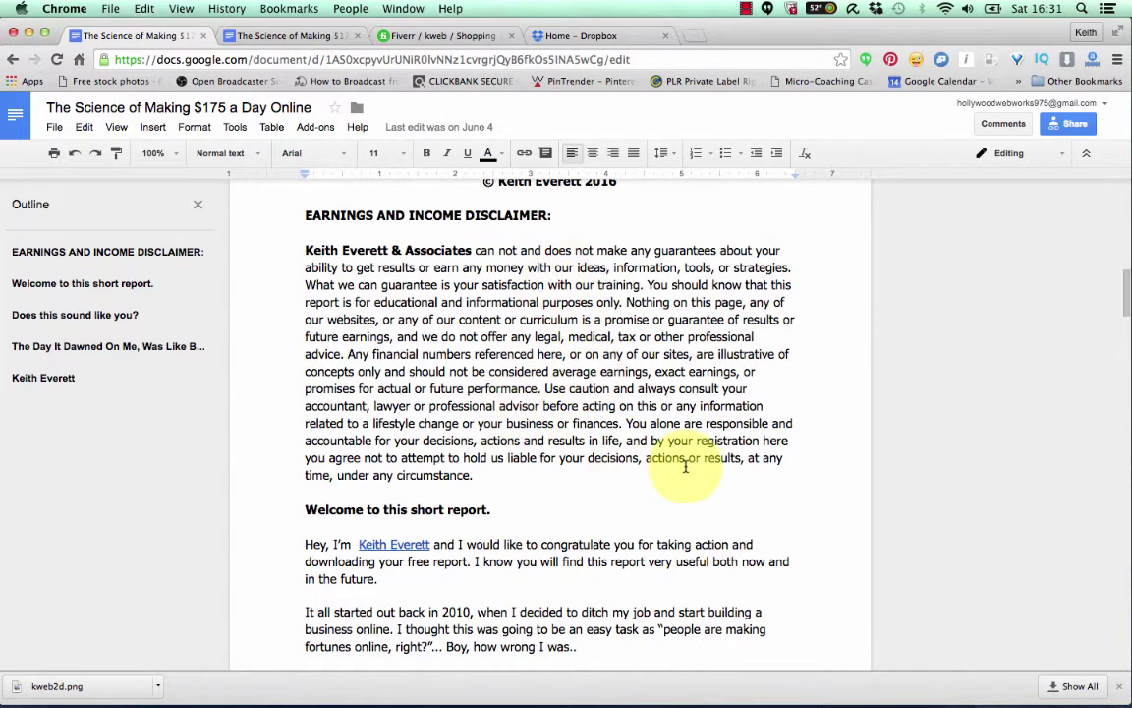
scroll(552, 382, "down", 5)
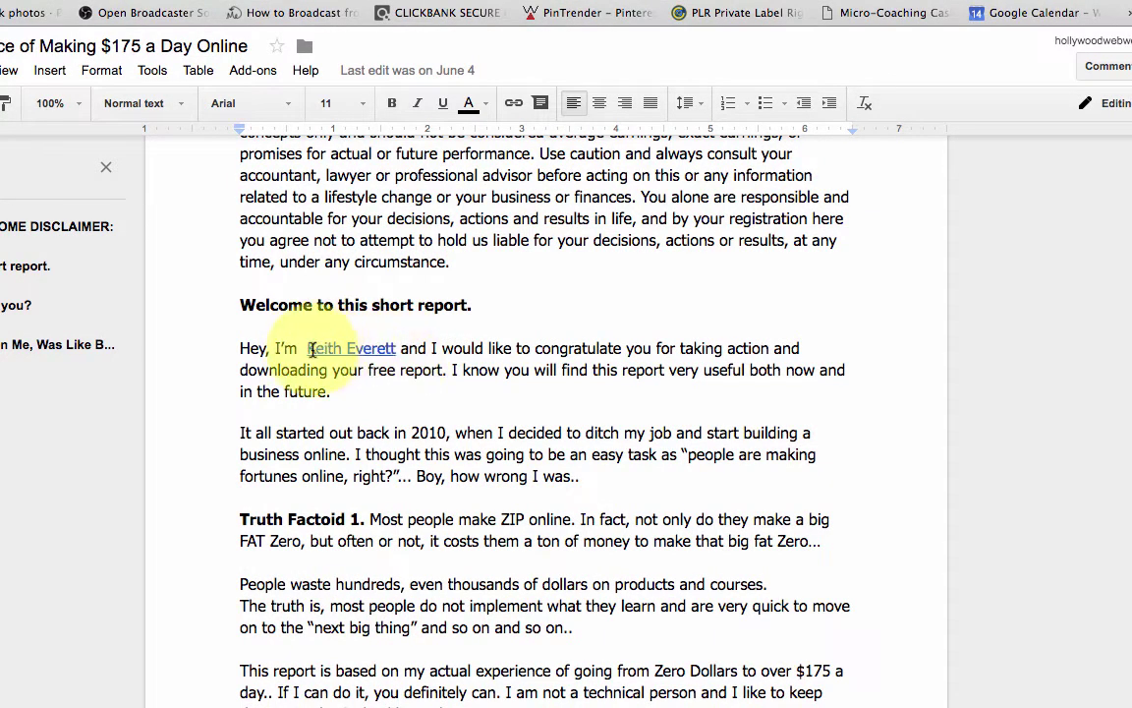
- Select the author's name in the Welcome paragraph and reapply its existing website URL
left_click(306, 350)
left_click_drag(307, 350, 400, 348)
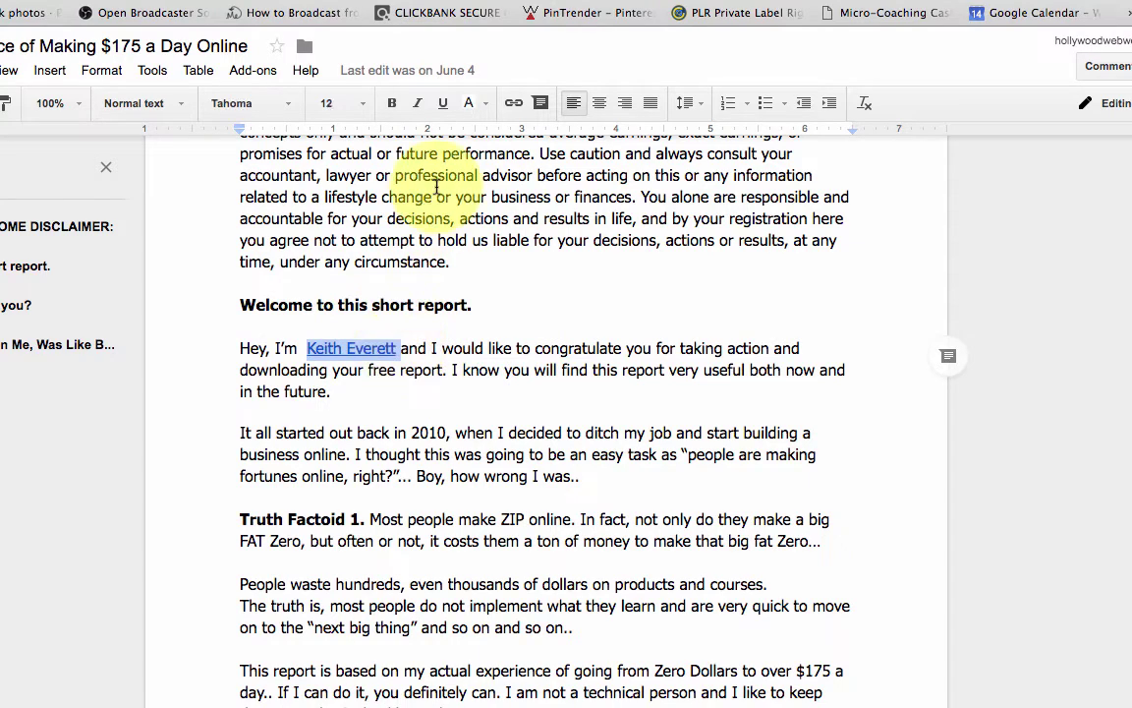
left_click(510, 104)
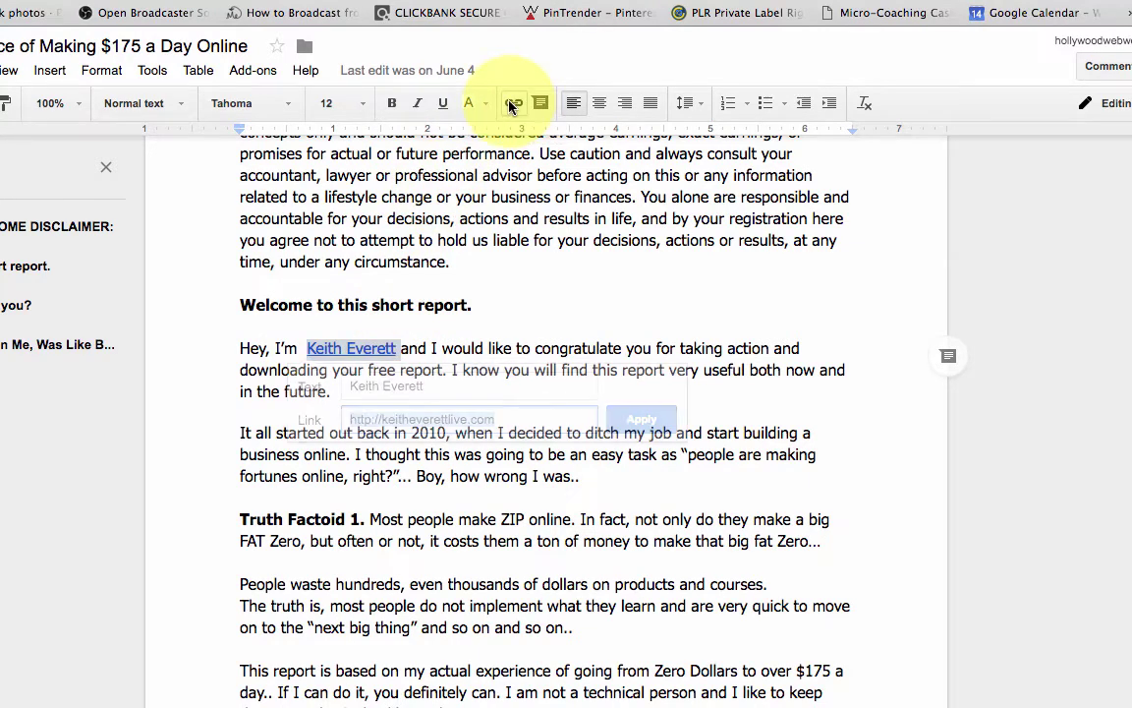
left_click(636, 421)
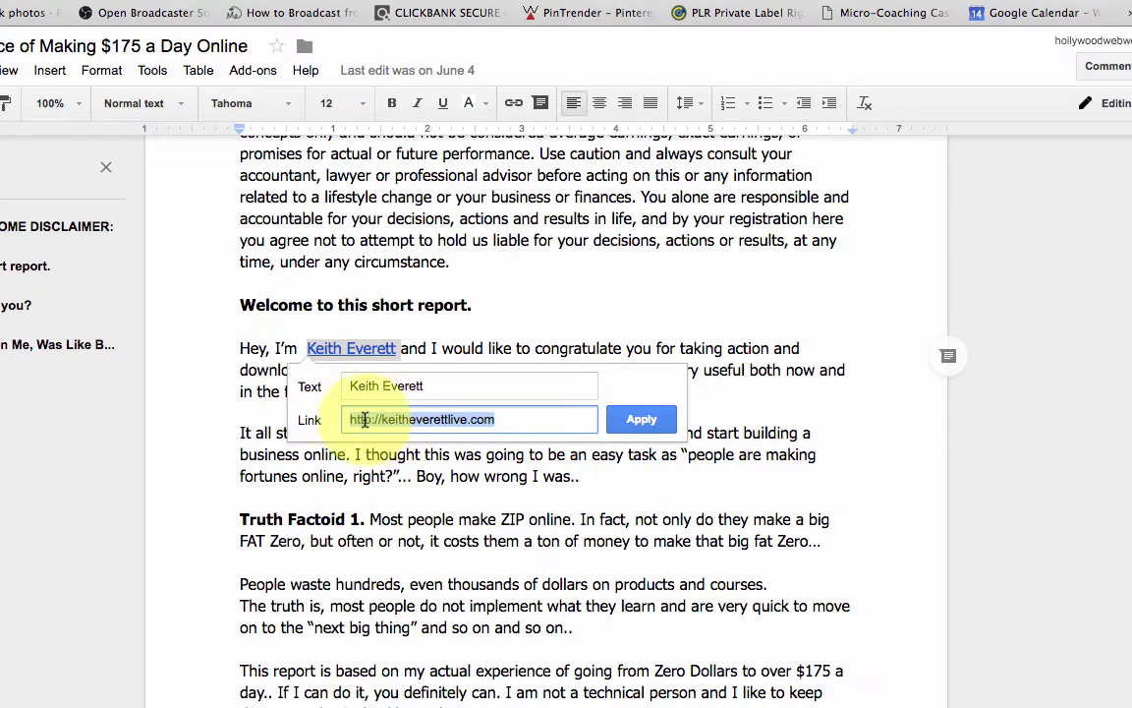
left_click(641, 420)
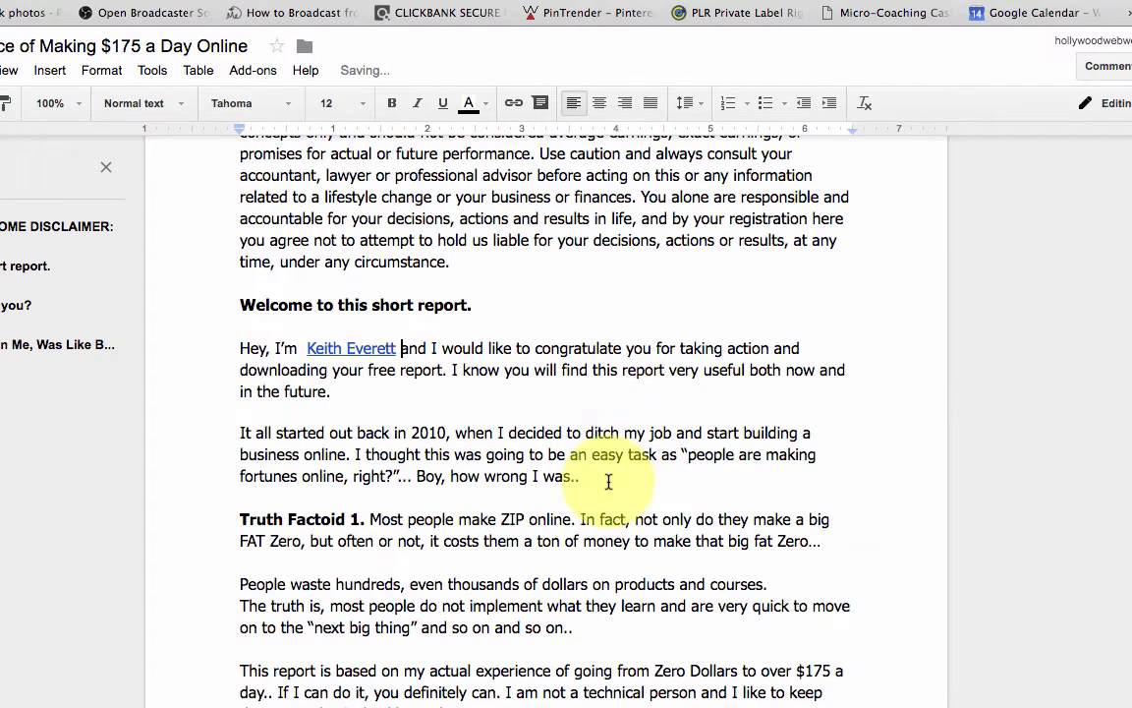
scroll(619, 482, "down", 5)
scroll(609, 481, "down", 6)
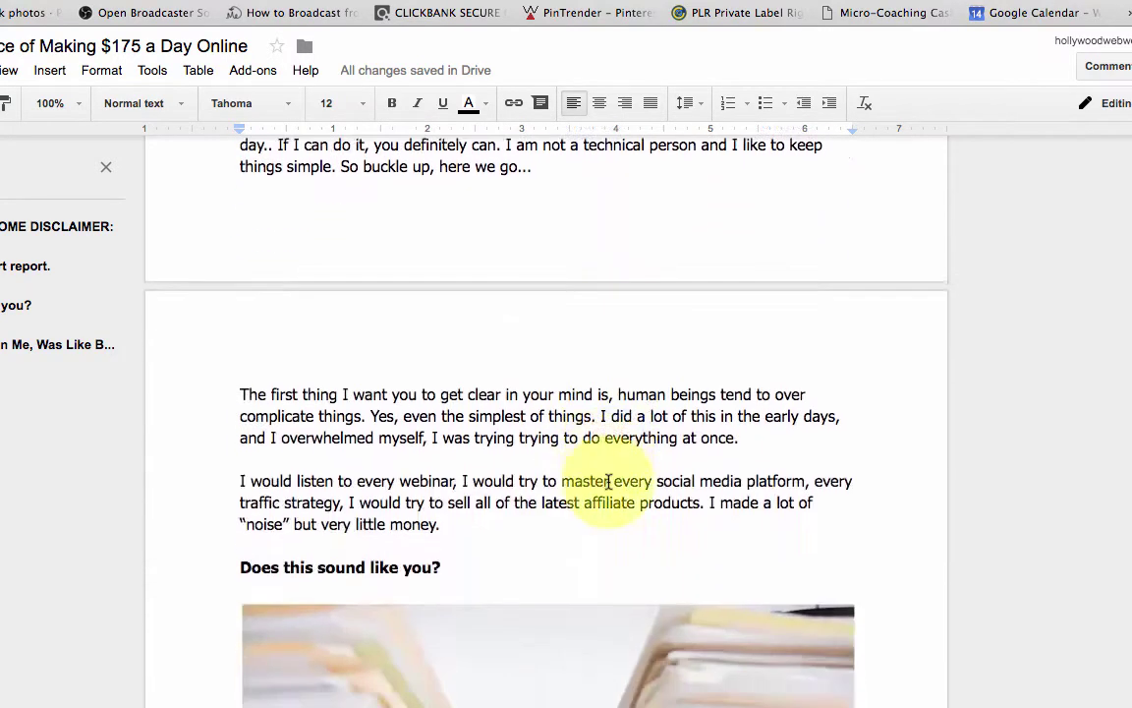
scroll(609, 483, "down", 1)
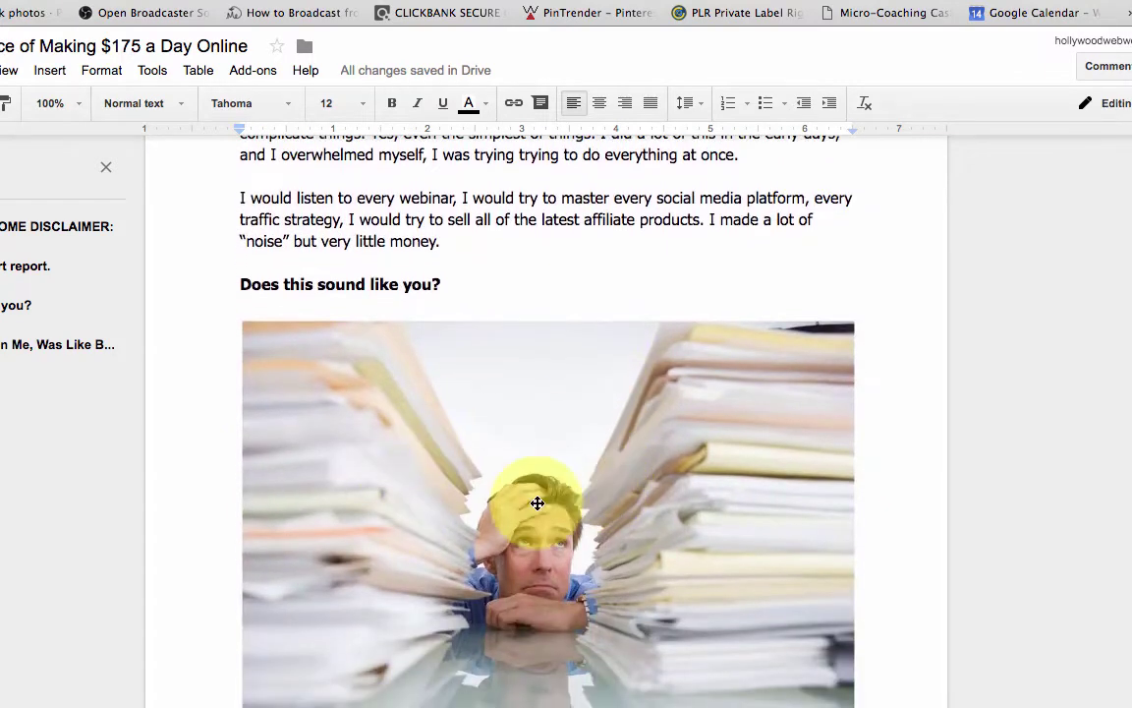
scroll(537, 502, "down", 10)
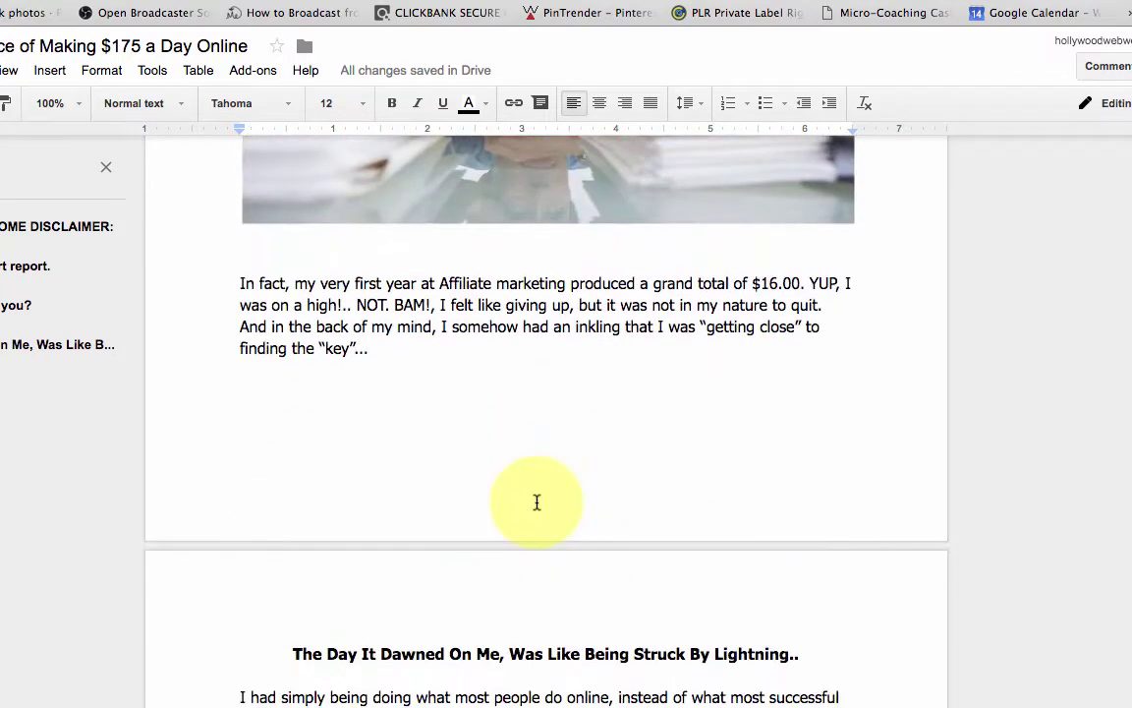
scroll(537, 502, "down", 12)
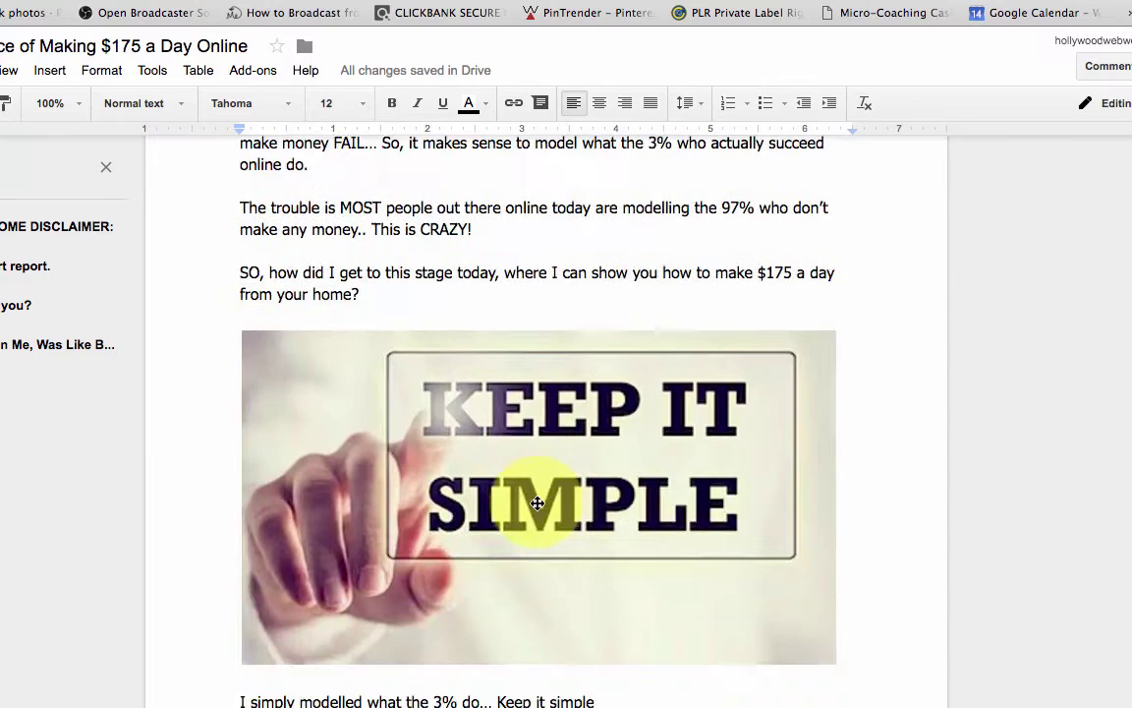
scroll(609, 570, "down", 10)
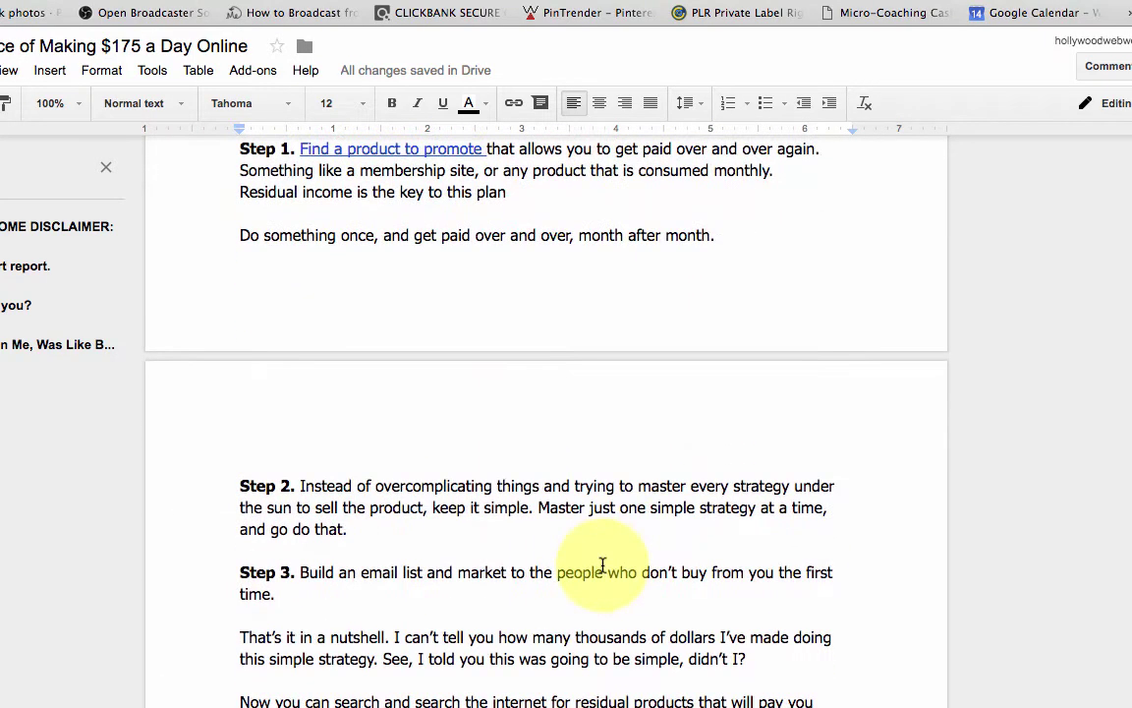
scroll(602, 565, "up", 1)
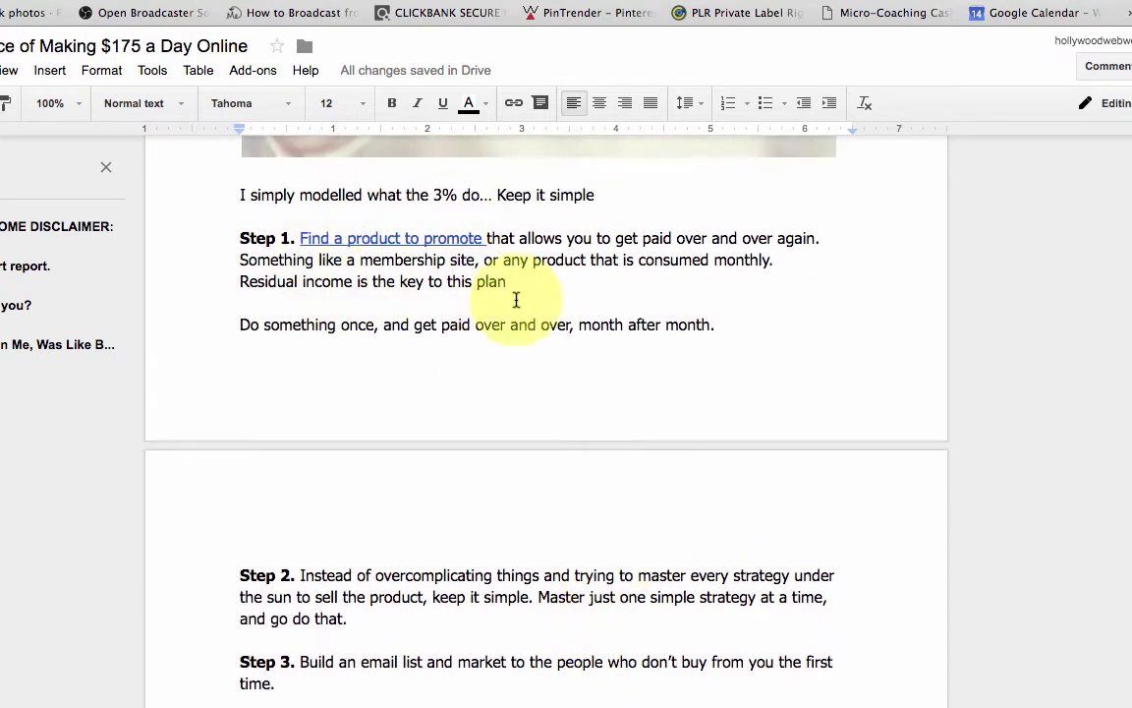
left_click(298, 237)
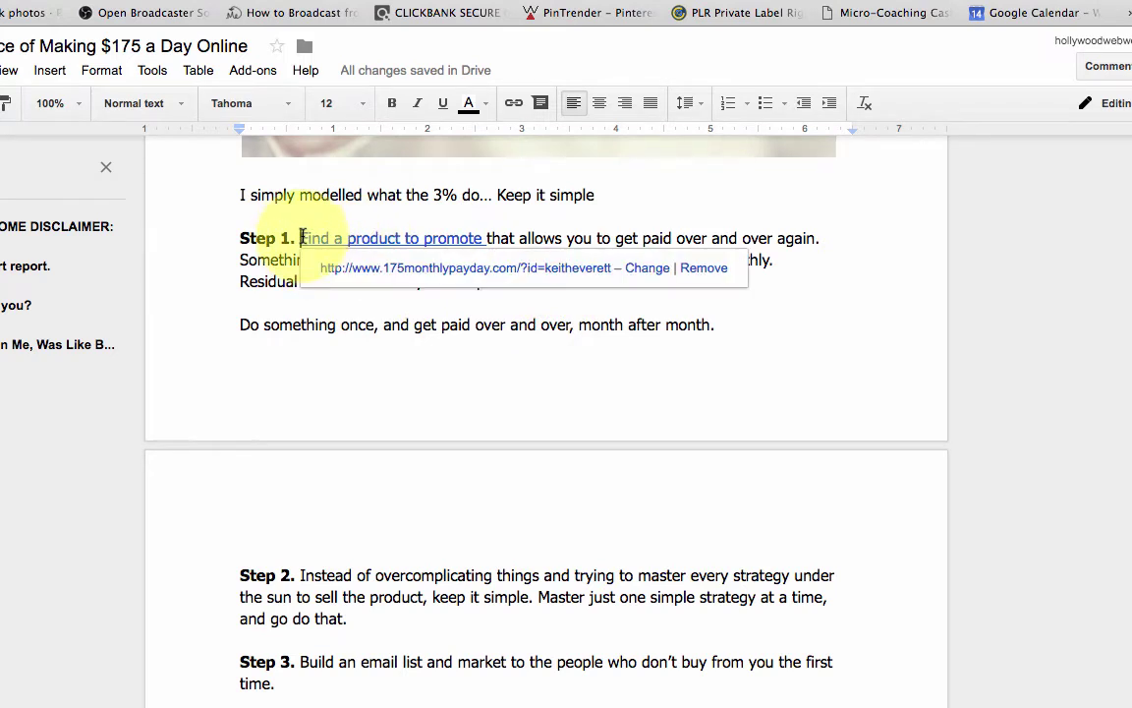
left_click_drag(298, 237, 486, 242)
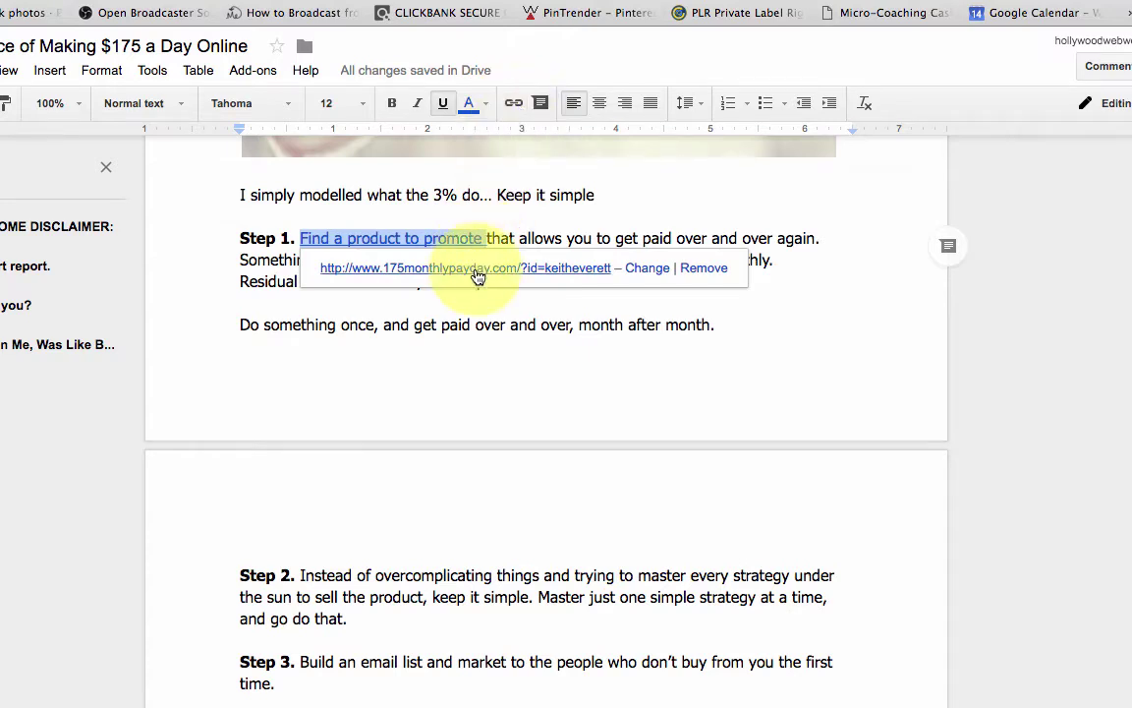
left_click(454, 215)
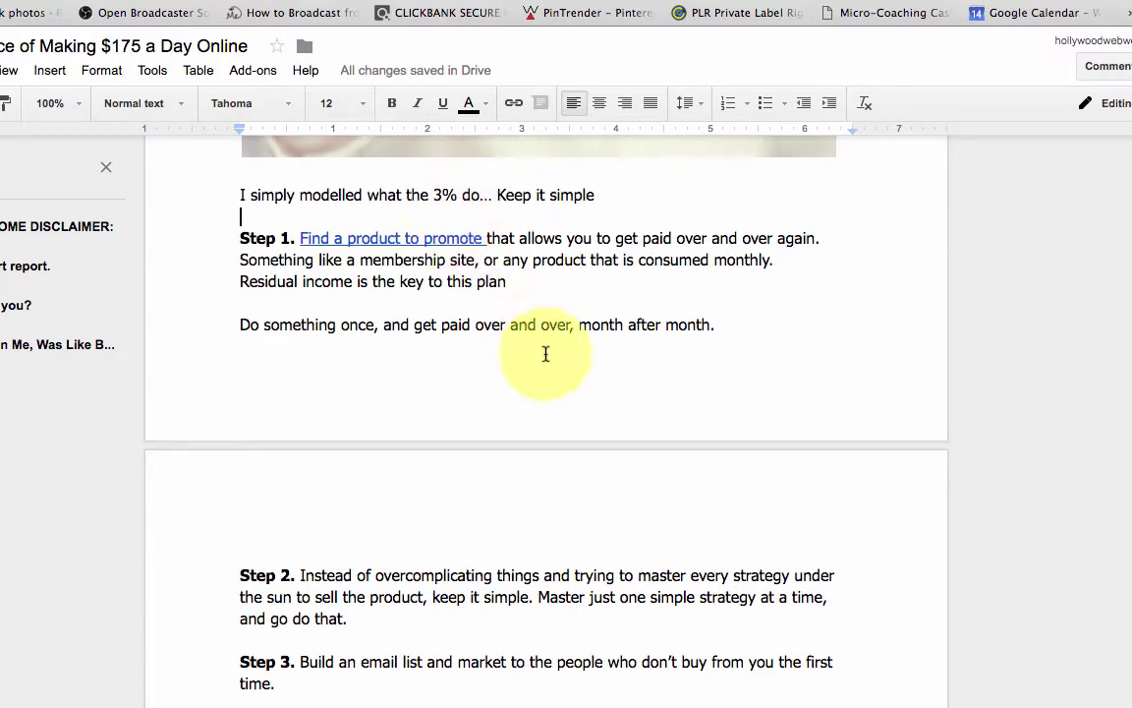
scroll(544, 354, "down", 5)
scroll(546, 353, "down", 5)
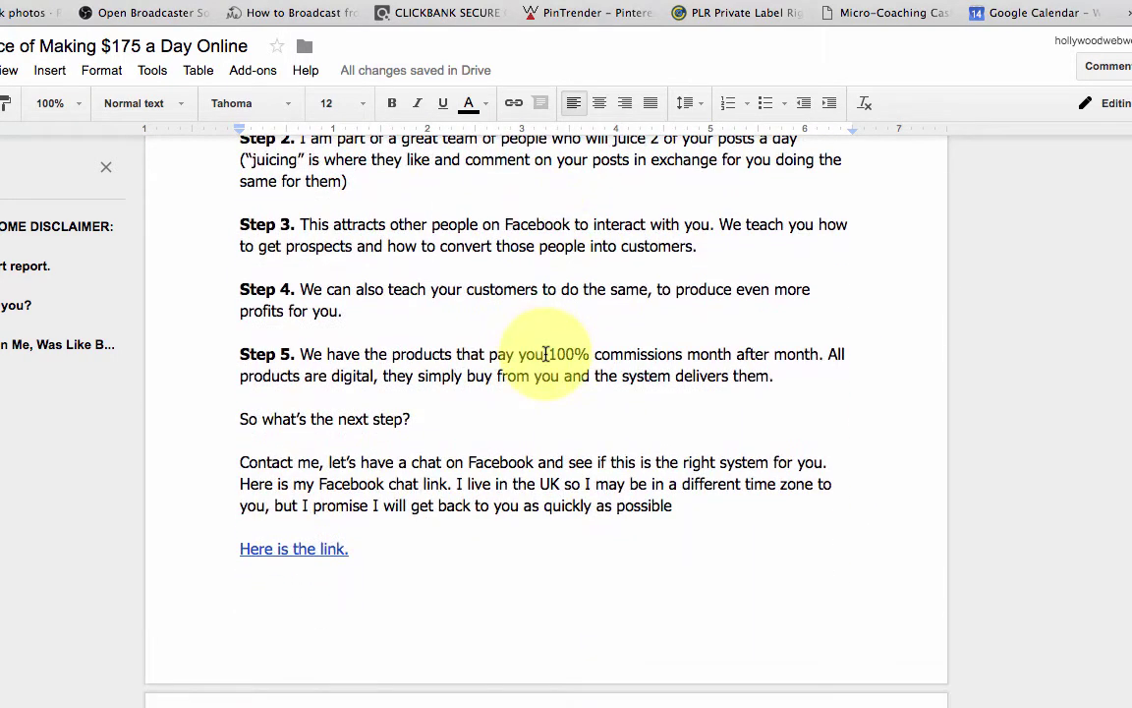
scroll(546, 354, "down", 1)
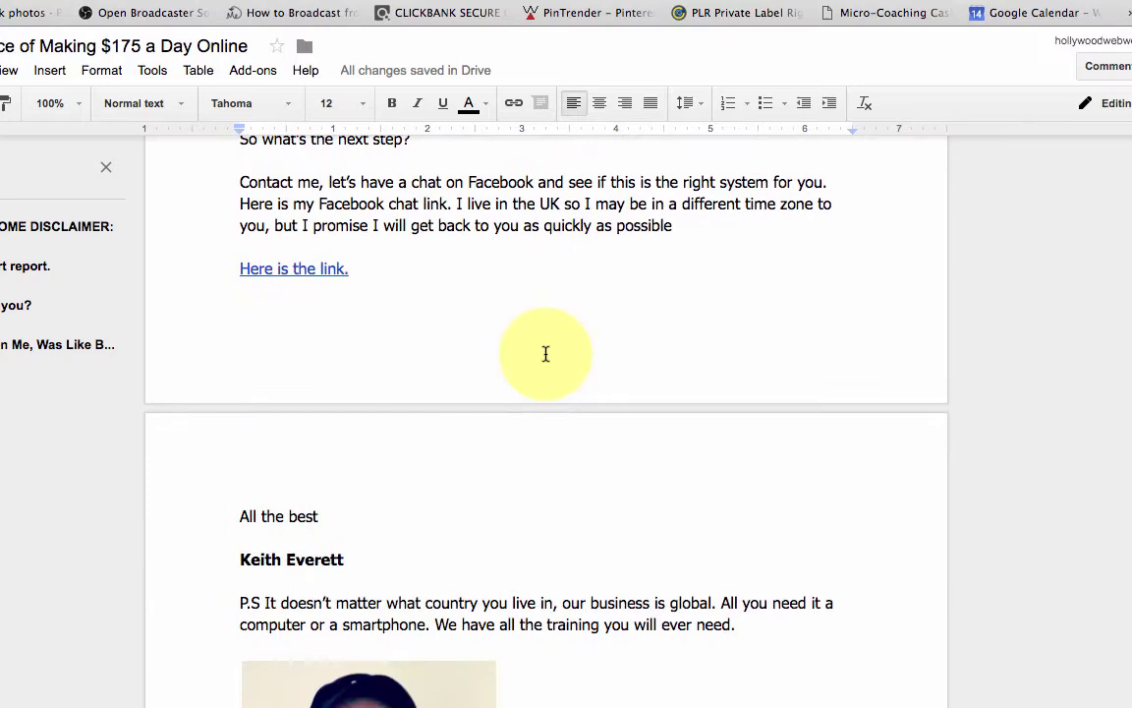
scroll(546, 354, "down", 3)
scroll(546, 352, "up", 4)
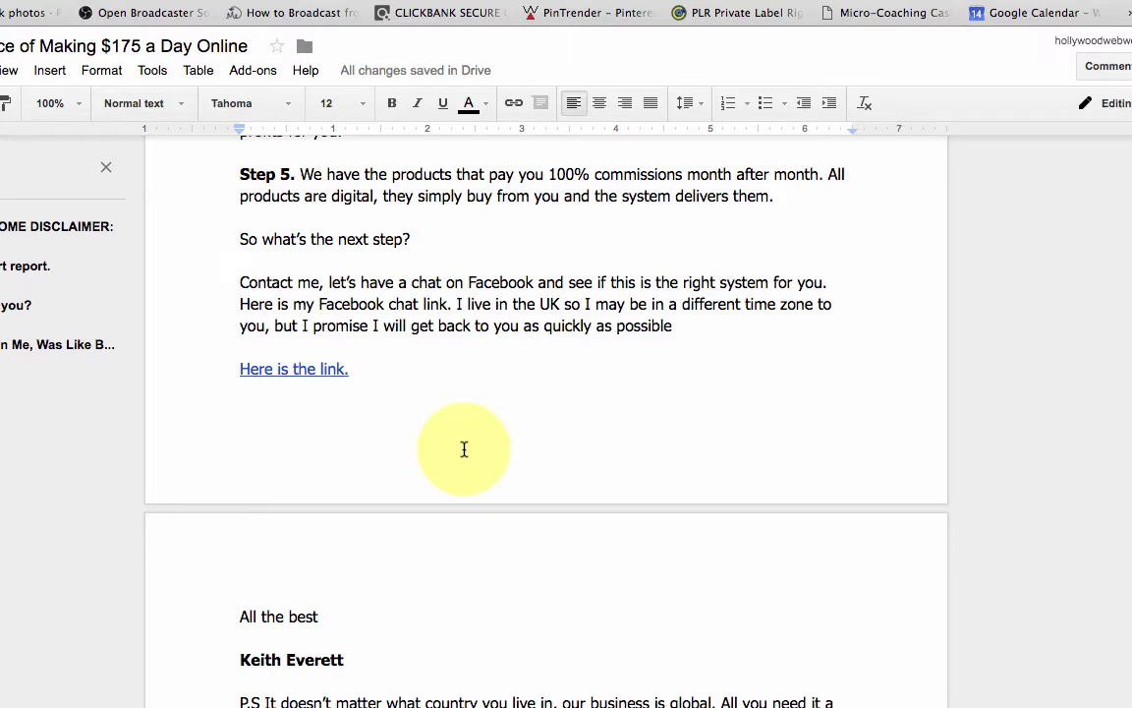
scroll(464, 449, "down", 4)
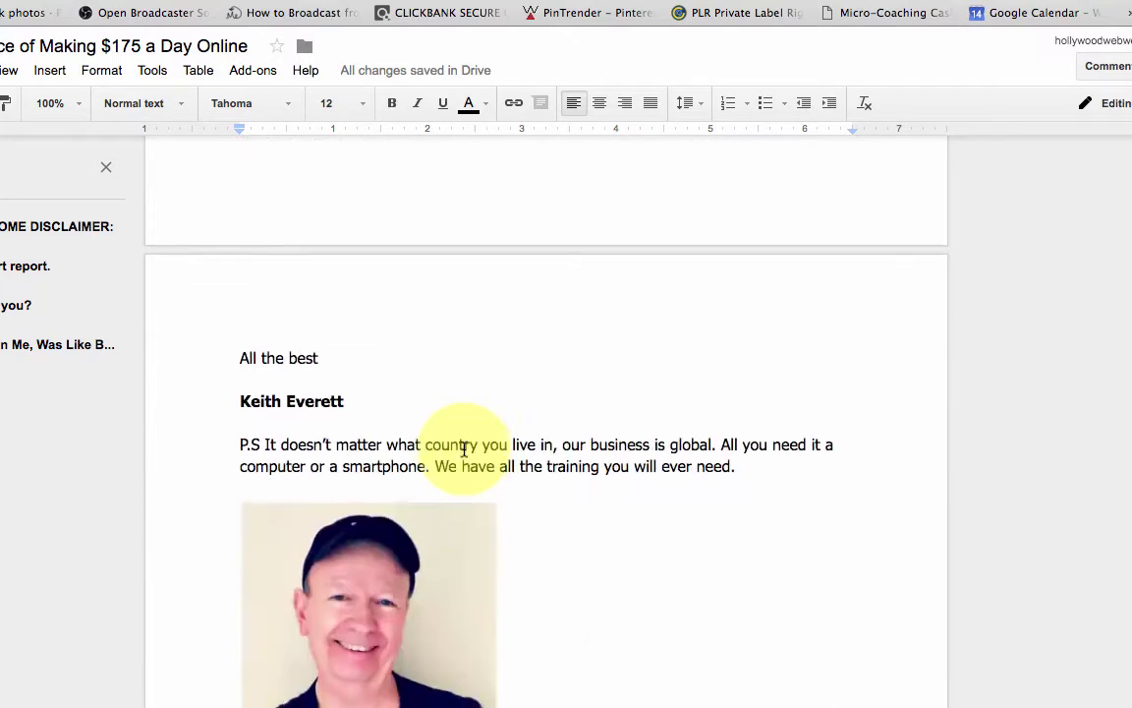
scroll(464, 450, "up", 4)
scroll(464, 449, "up", 20)
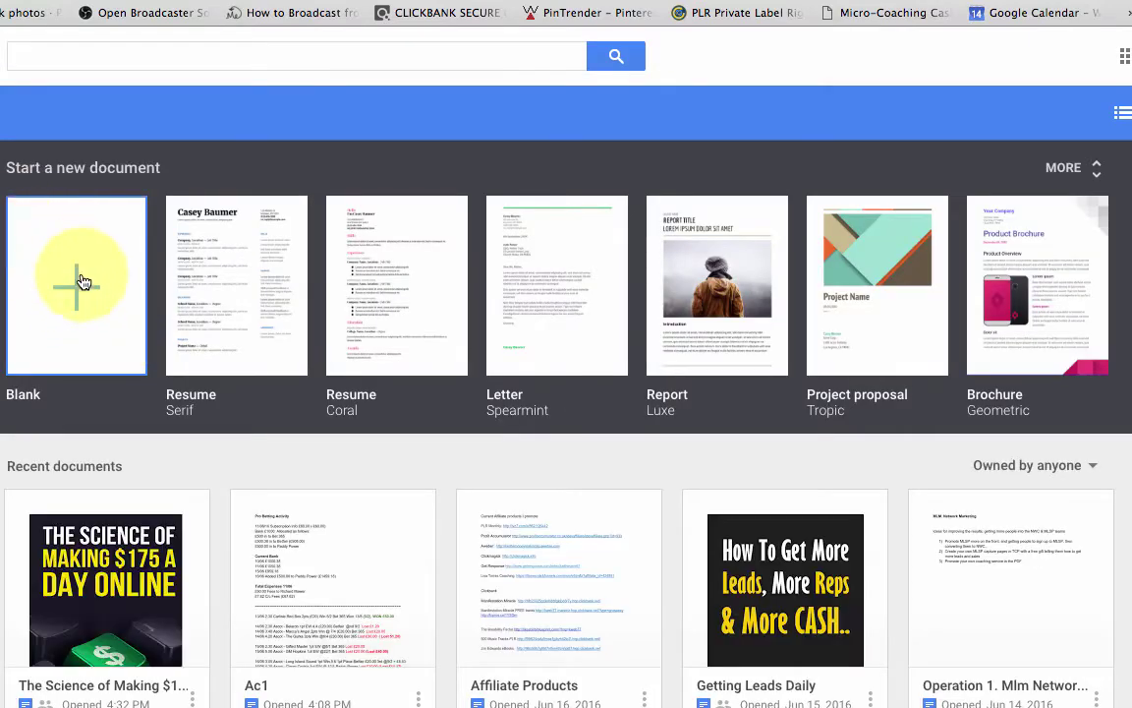
- Create a document from the Blank template on the Google Docs home page
left_click(82, 284)
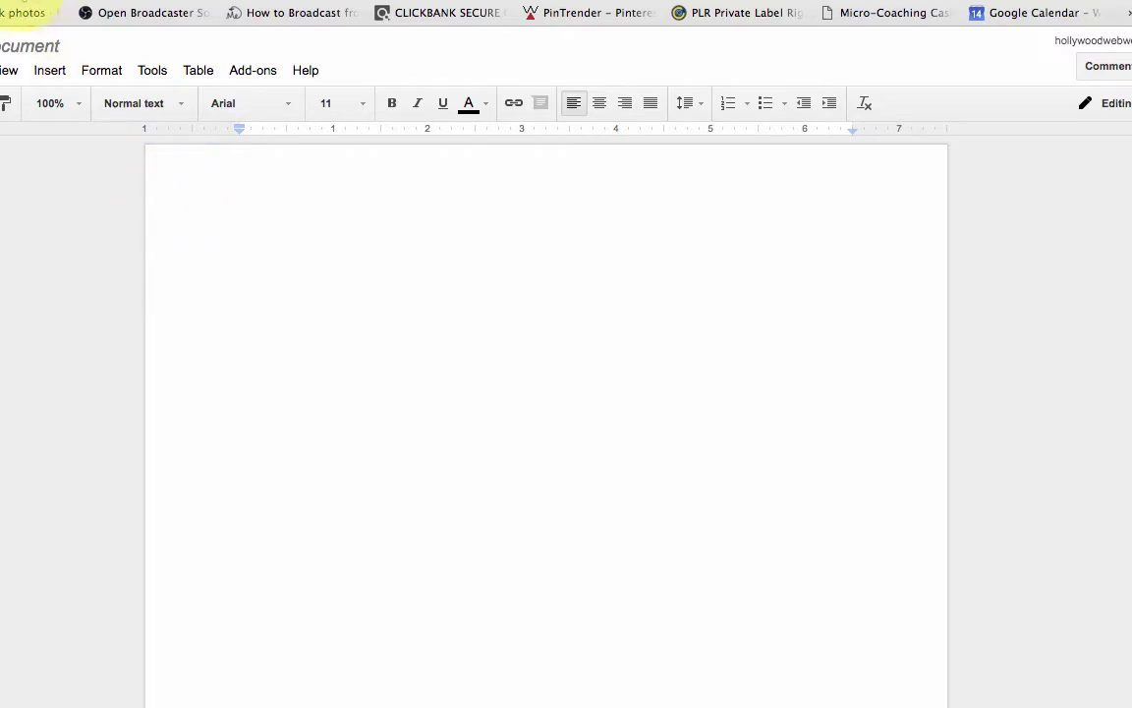
- Rename the Untitled document to 'The Science'
left_click(39, 45)
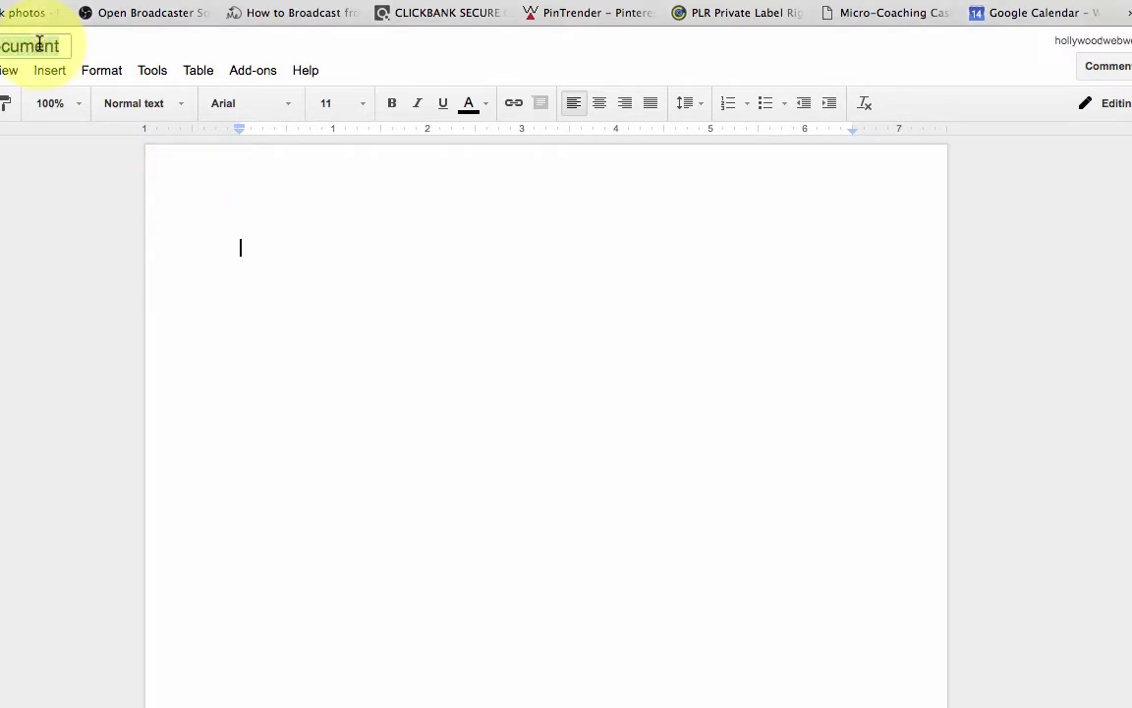
key("BackSpace")
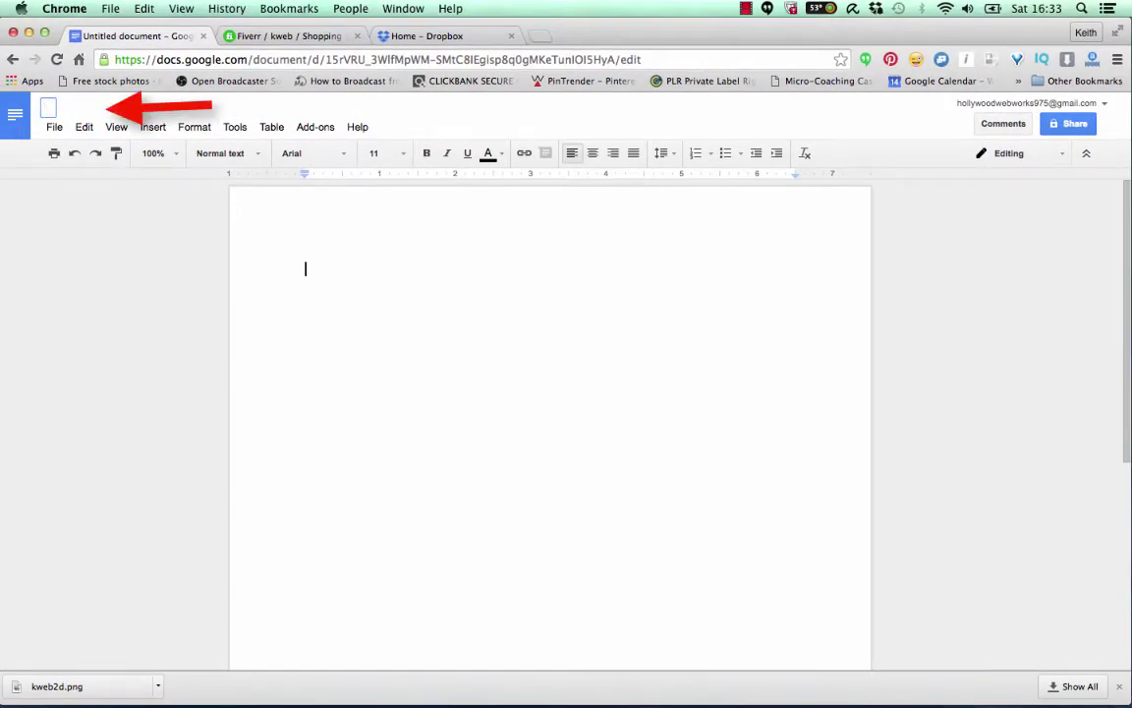
type("The Science")
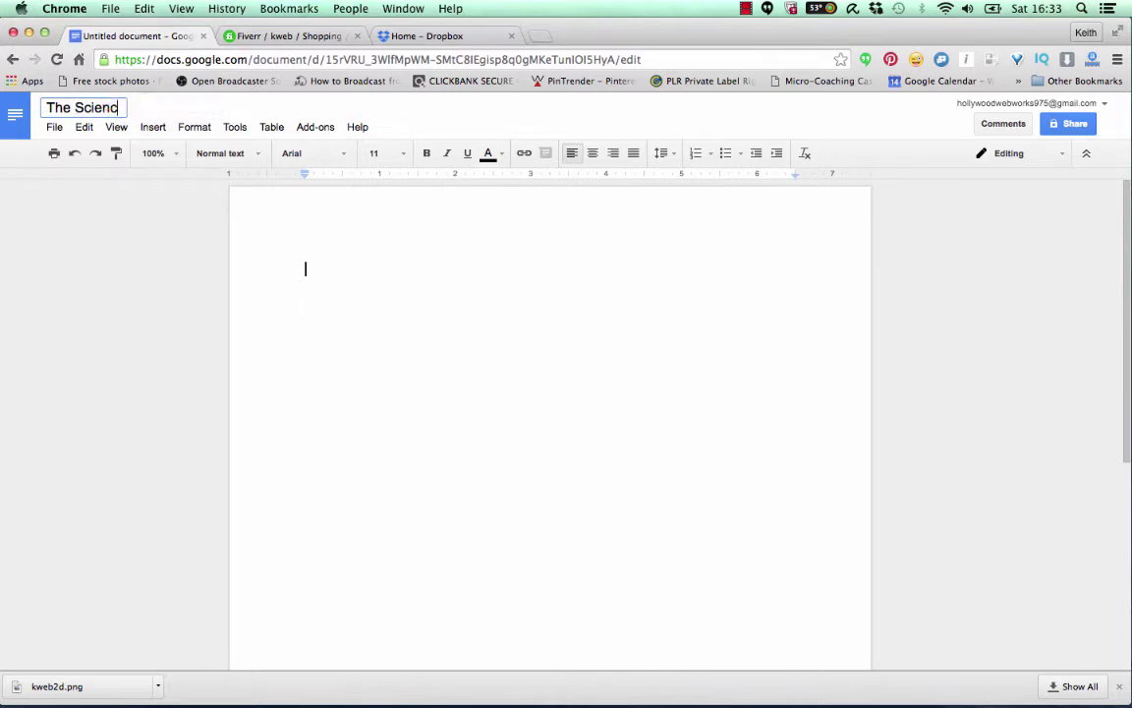
left_click(322, 257)
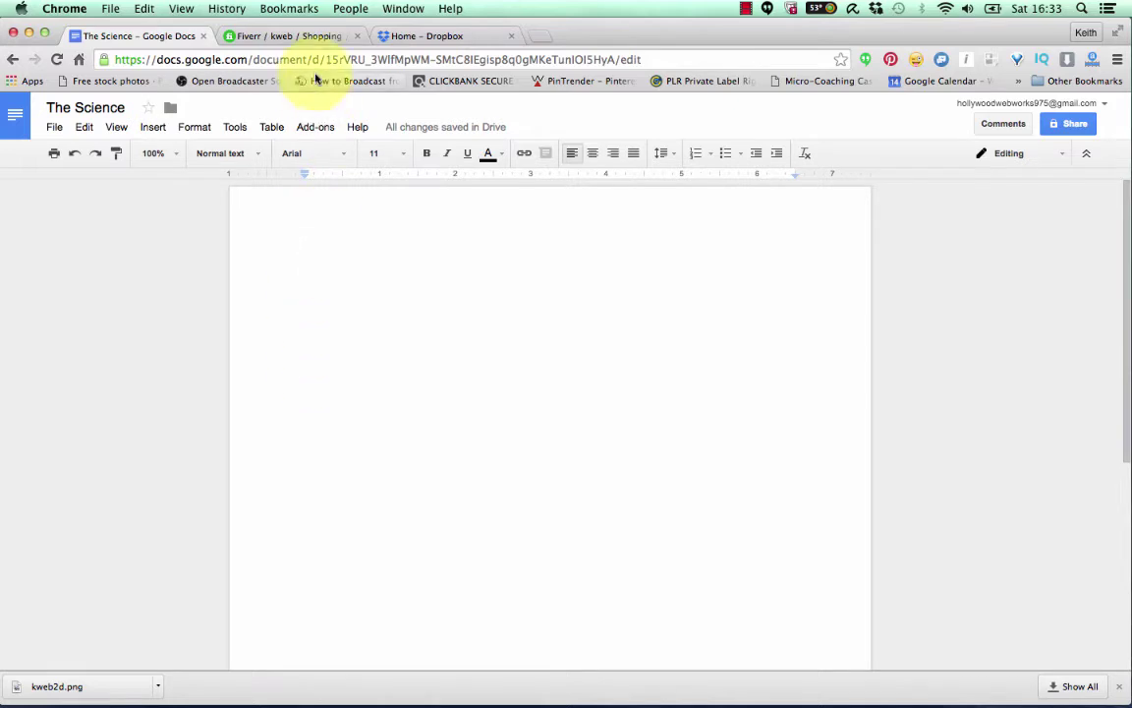
- Upload kweb2d.png from the ebook folder as an image in the document
left_click(154, 128)
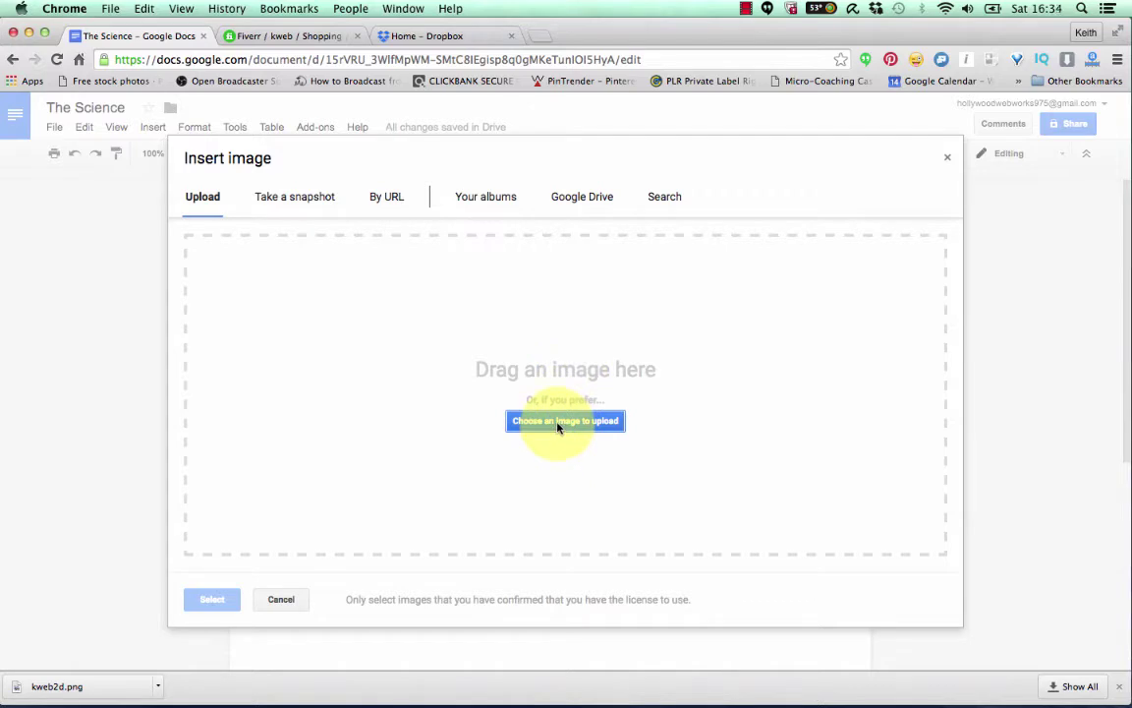
left_click(558, 423)
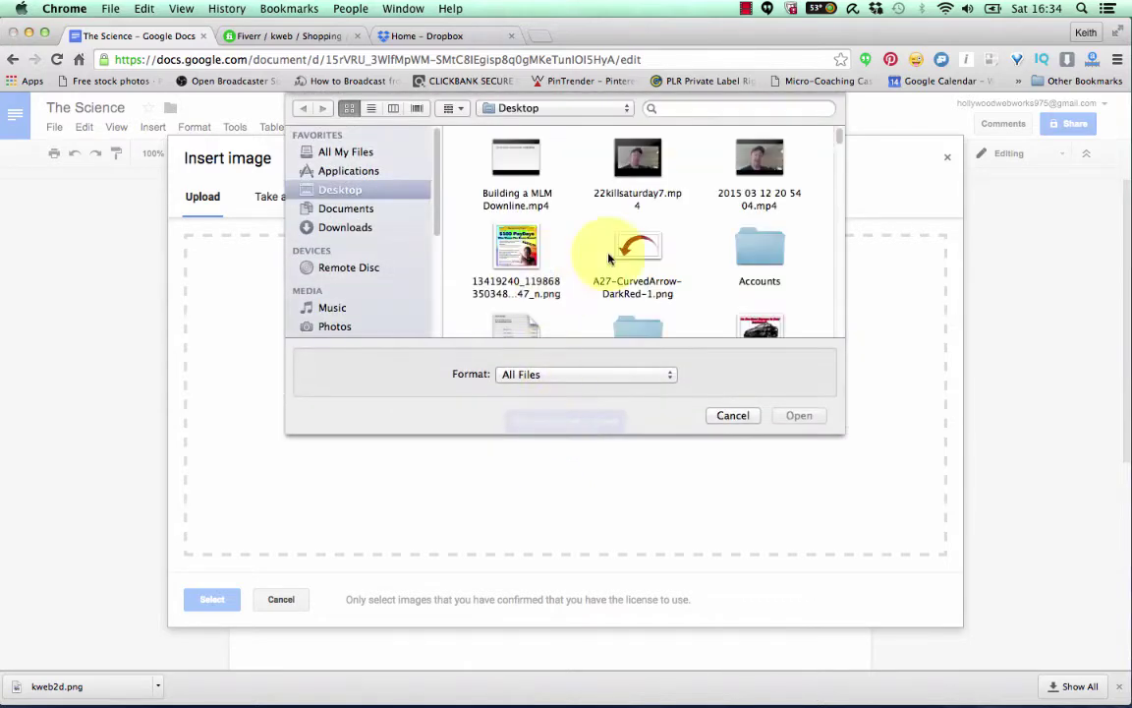
scroll(608, 258, "down", 10)
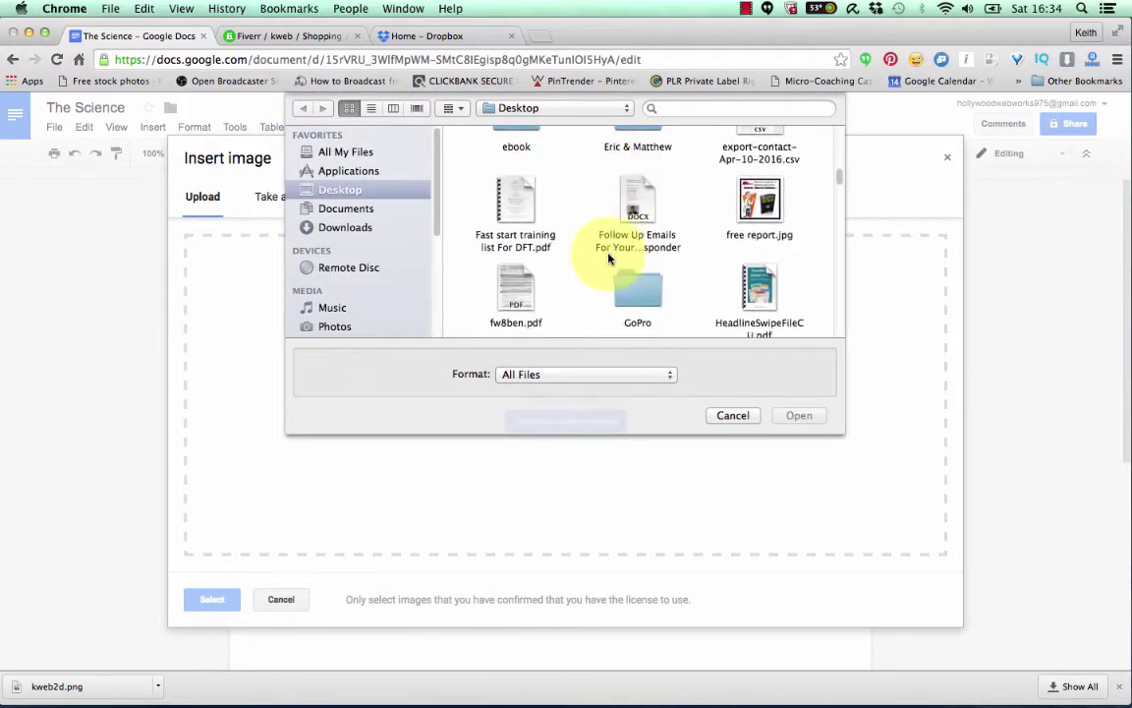
scroll(609, 258, "down", 2)
scroll(609, 258, "up", 4)
scroll(629, 261, "down", 2)
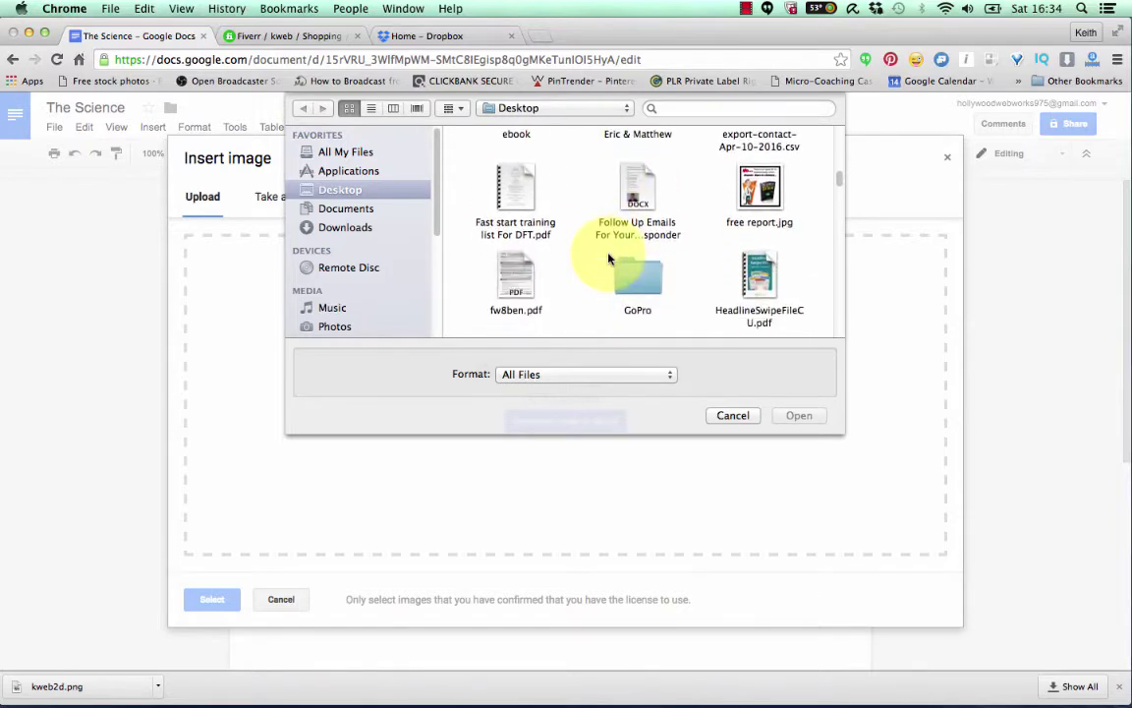
scroll(590, 236, "up", 2)
double_click(521, 162)
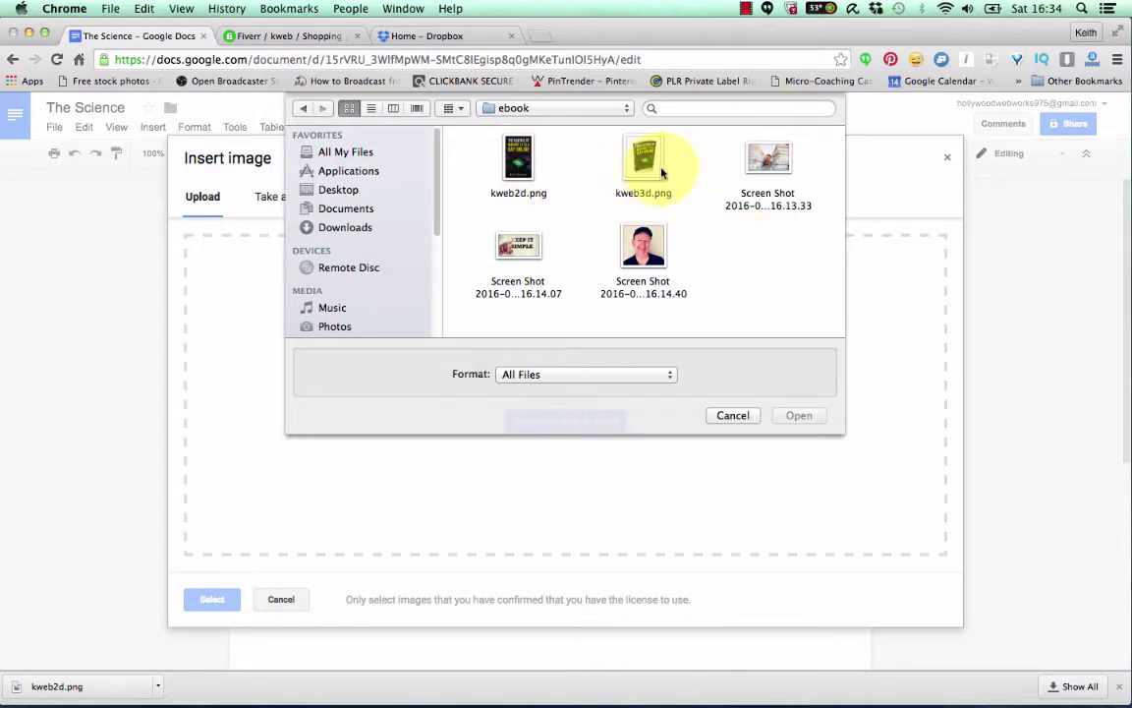
left_click(518, 156)
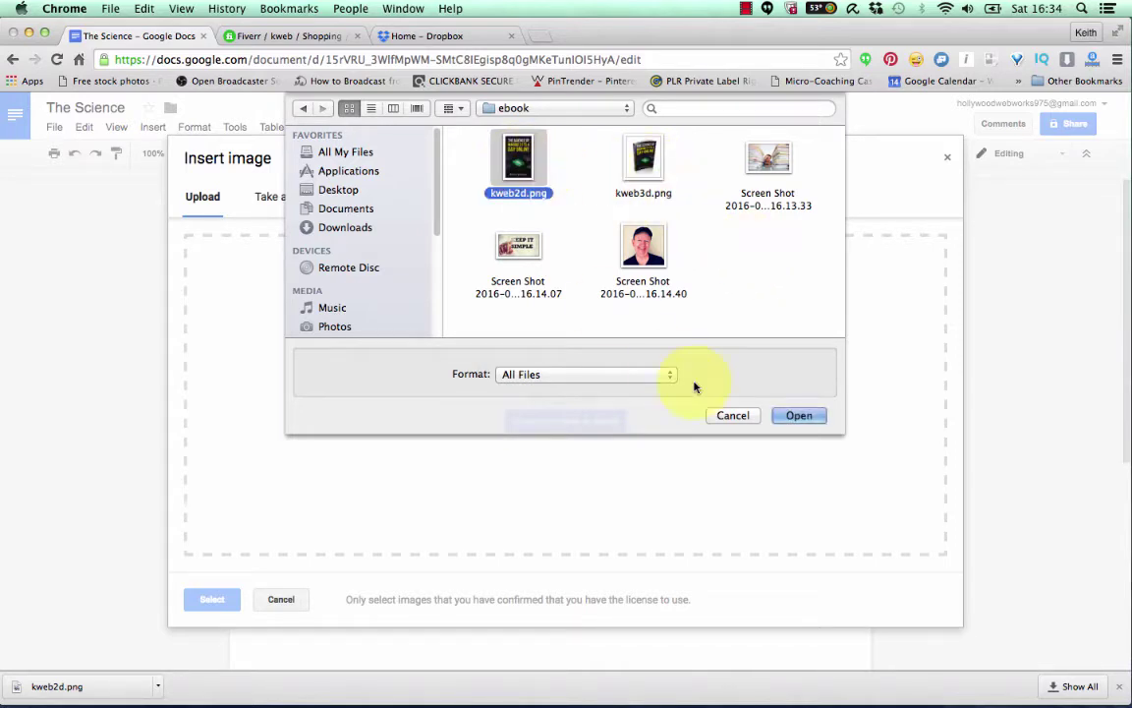
left_click(799, 416)
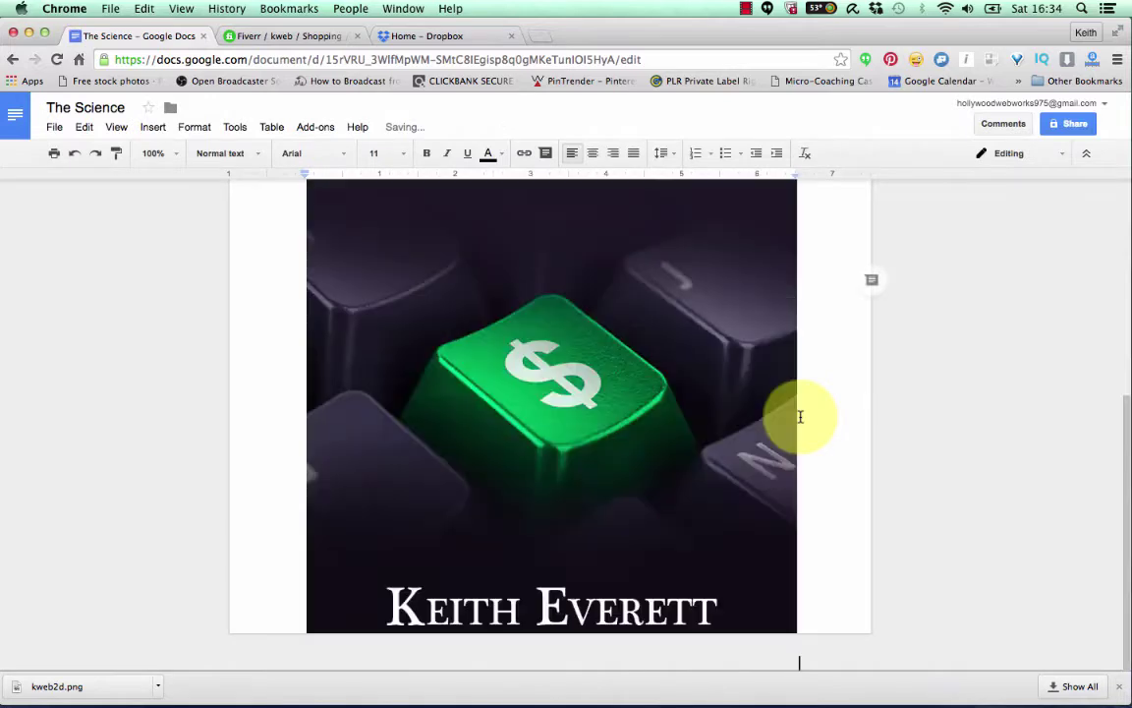
- Drag the cover image's bottom edge upward so it fits within the first page
scroll(629, 396, "up", 10)
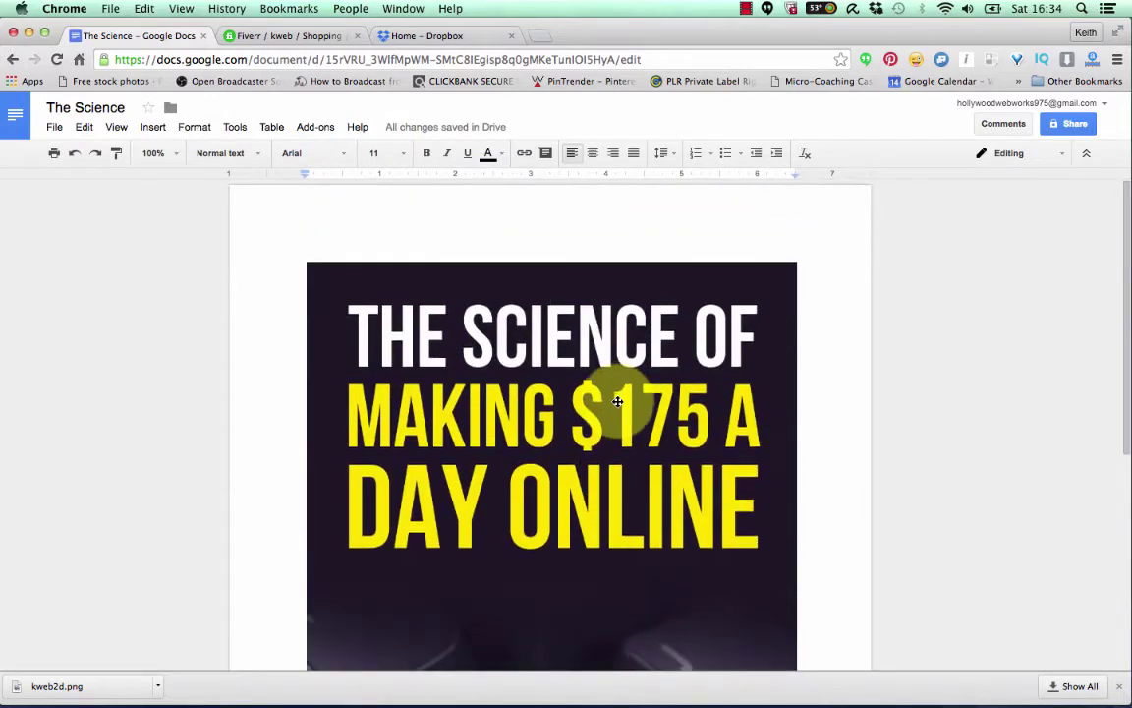
scroll(617, 401, "down", 5)
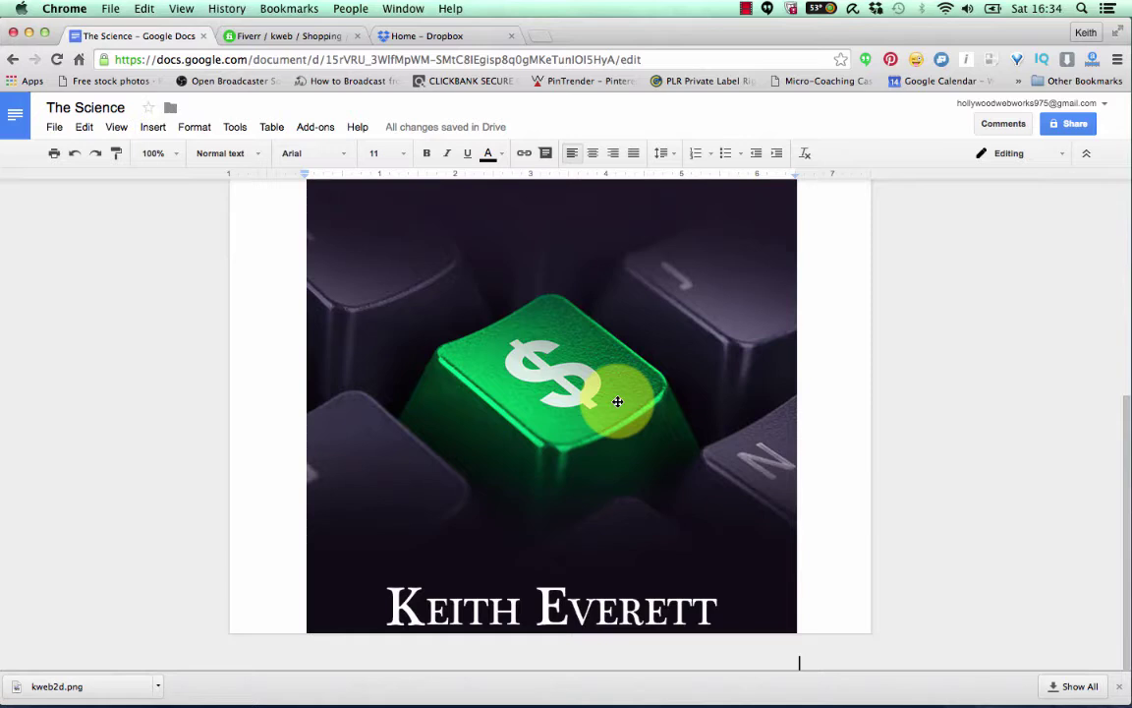
left_click(636, 620)
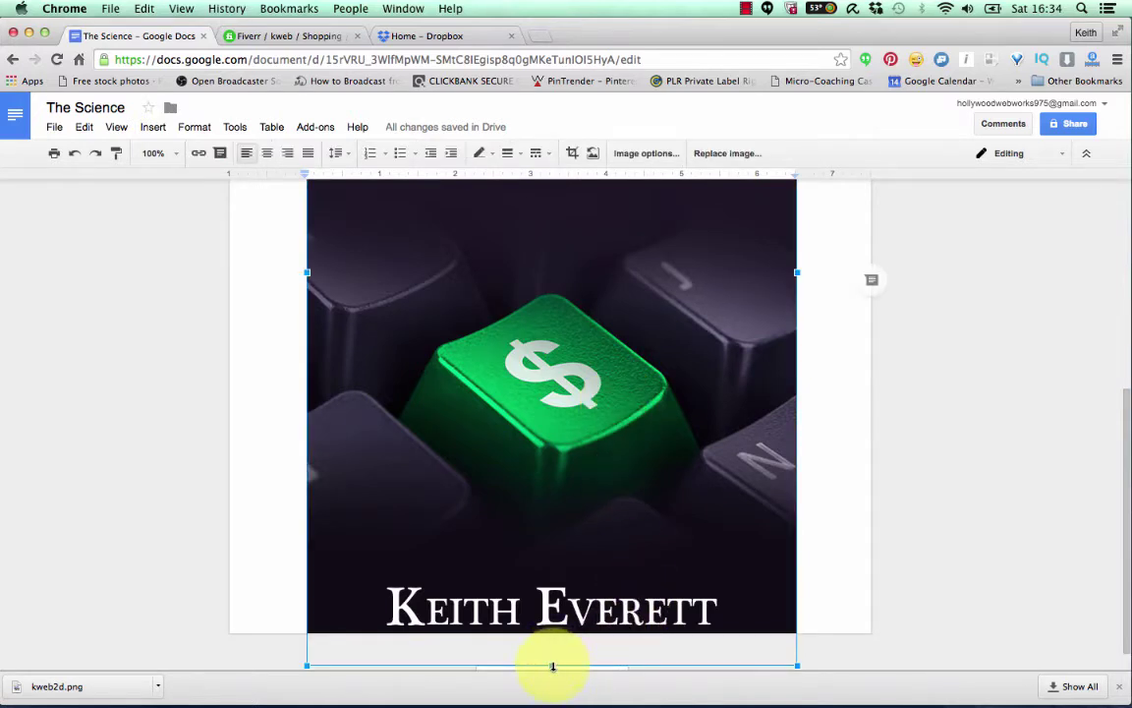
left_click_drag(553, 667, 533, 562)
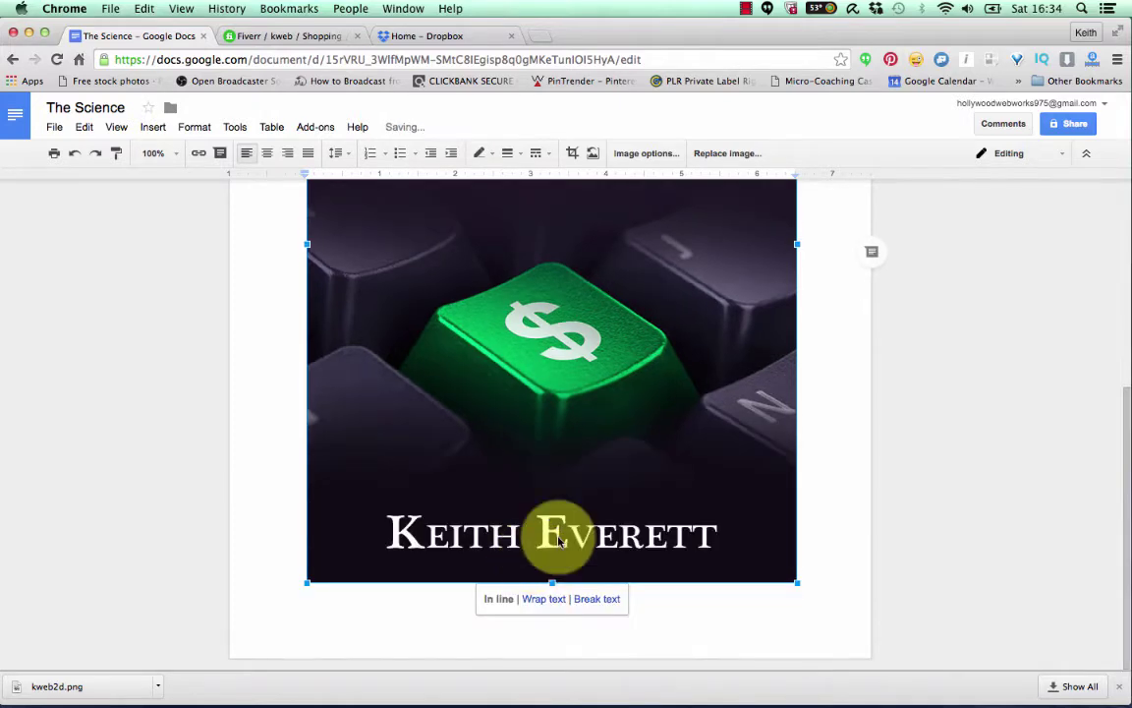
scroll(652, 457, "up", 5)
scroll(654, 459, "down", 5)
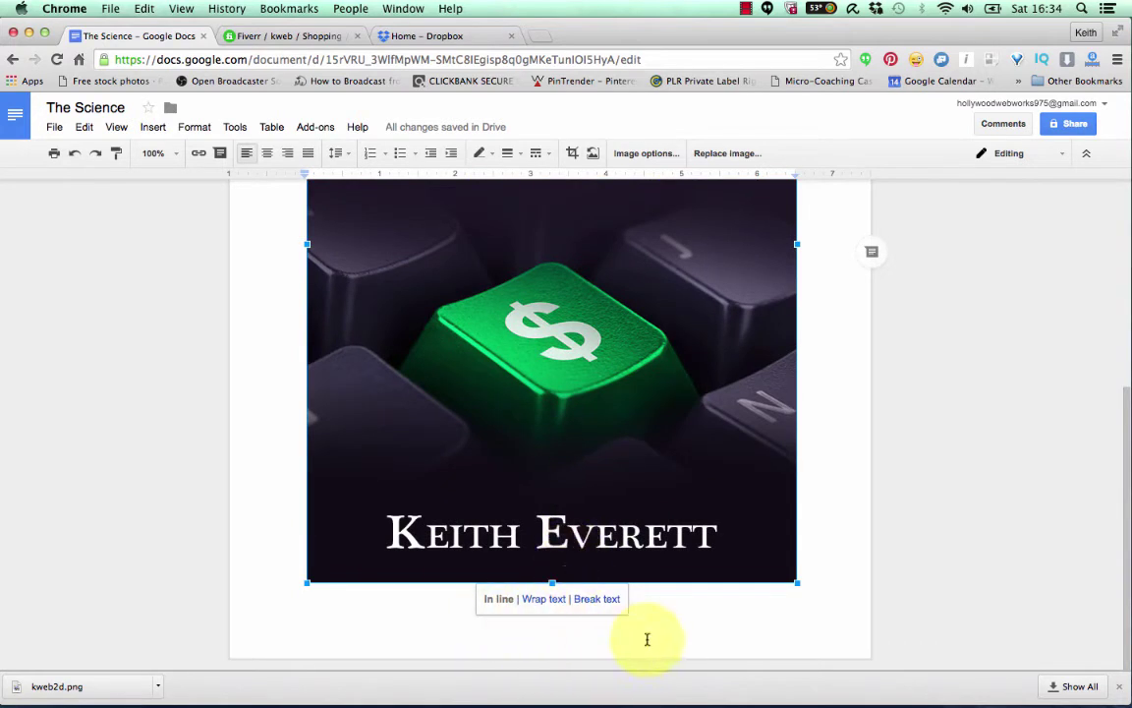
left_click(828, 553)
scroll(828, 548, "up", 5)
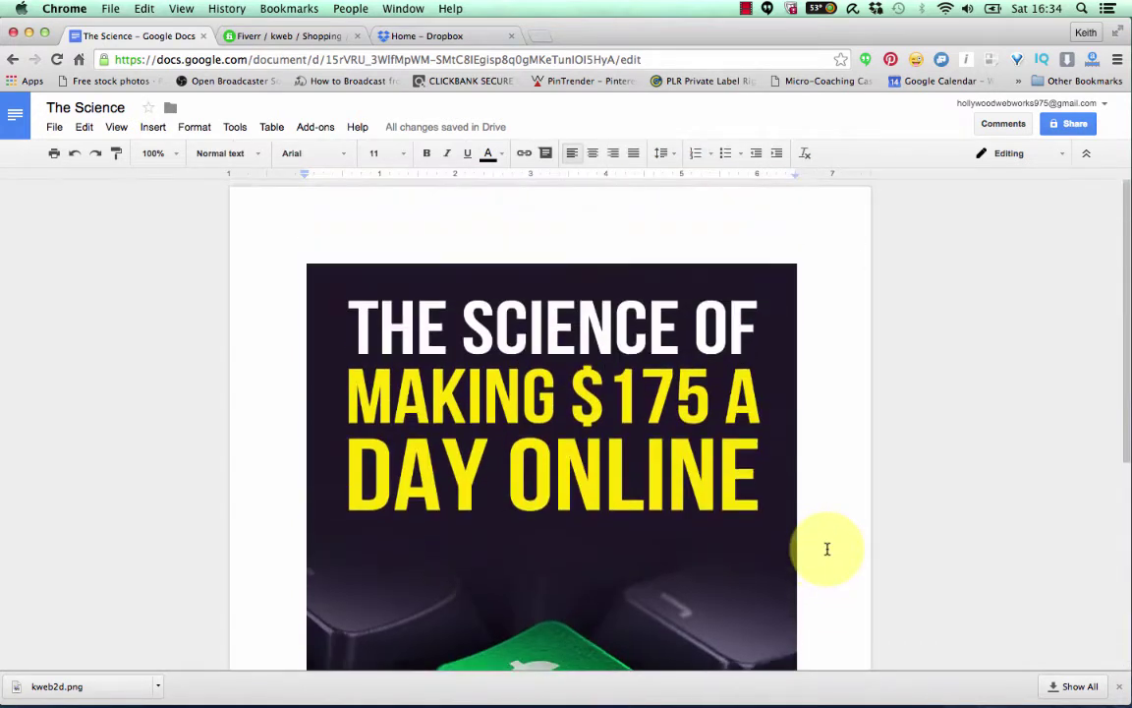
scroll(827, 549, "down", 5)
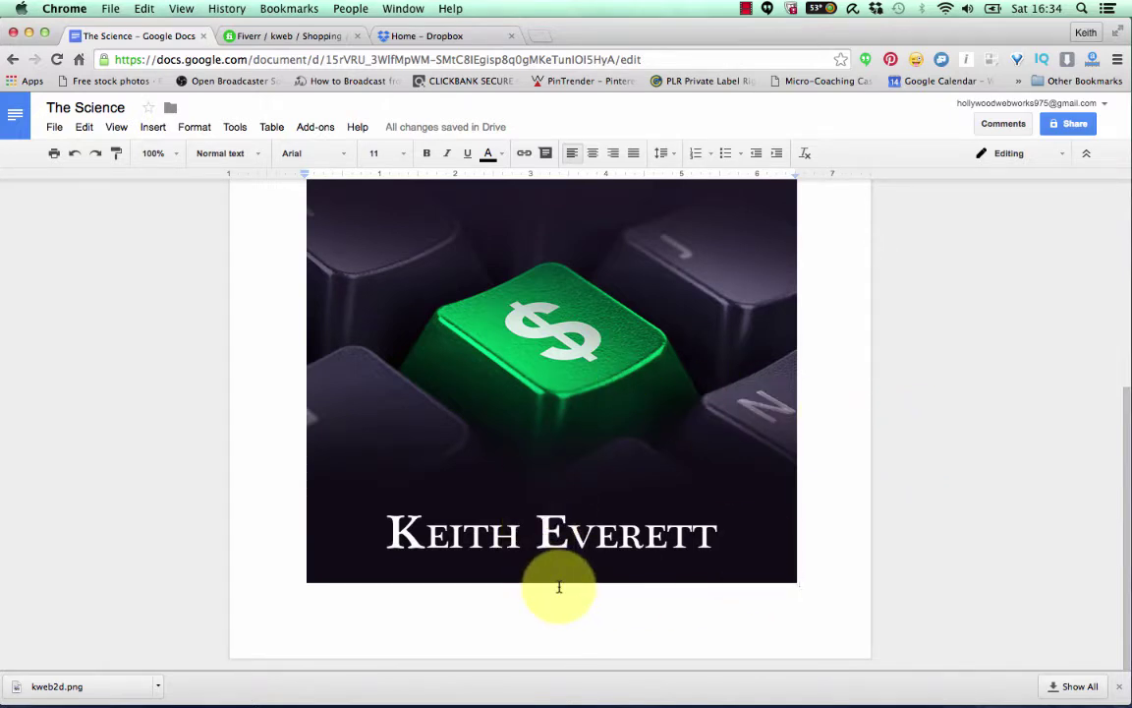
left_click(521, 578)
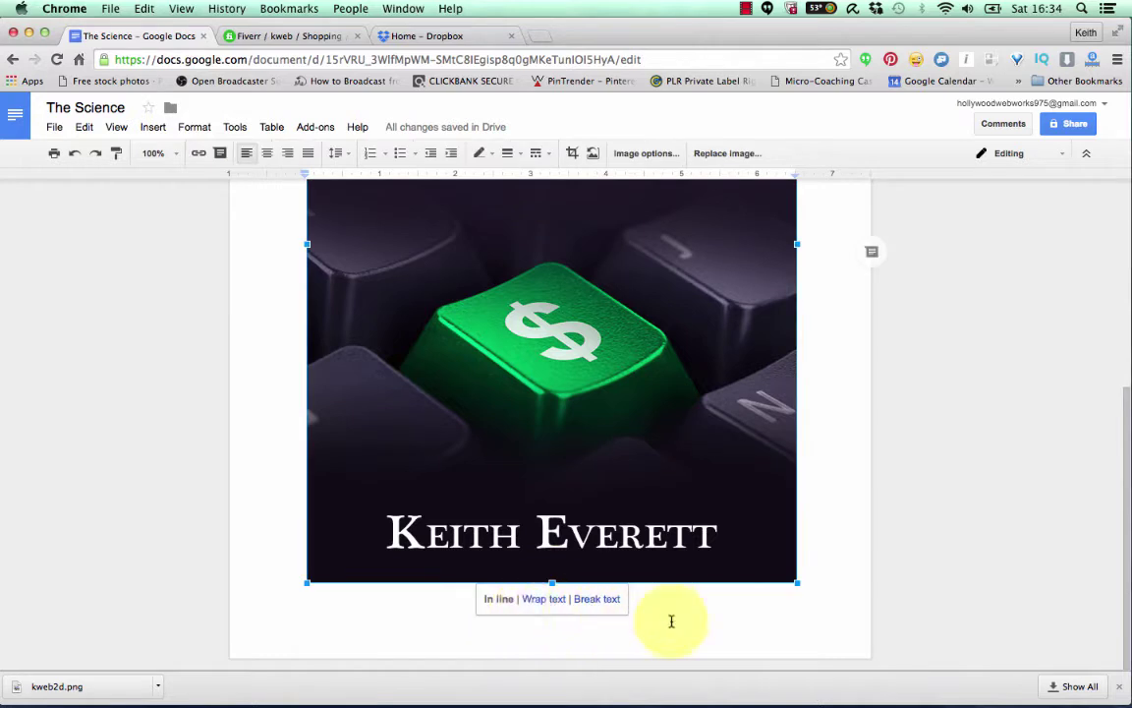
- Start a new page after the cover image and paste the copied disclaimer and introduction text
left_click(811, 572)
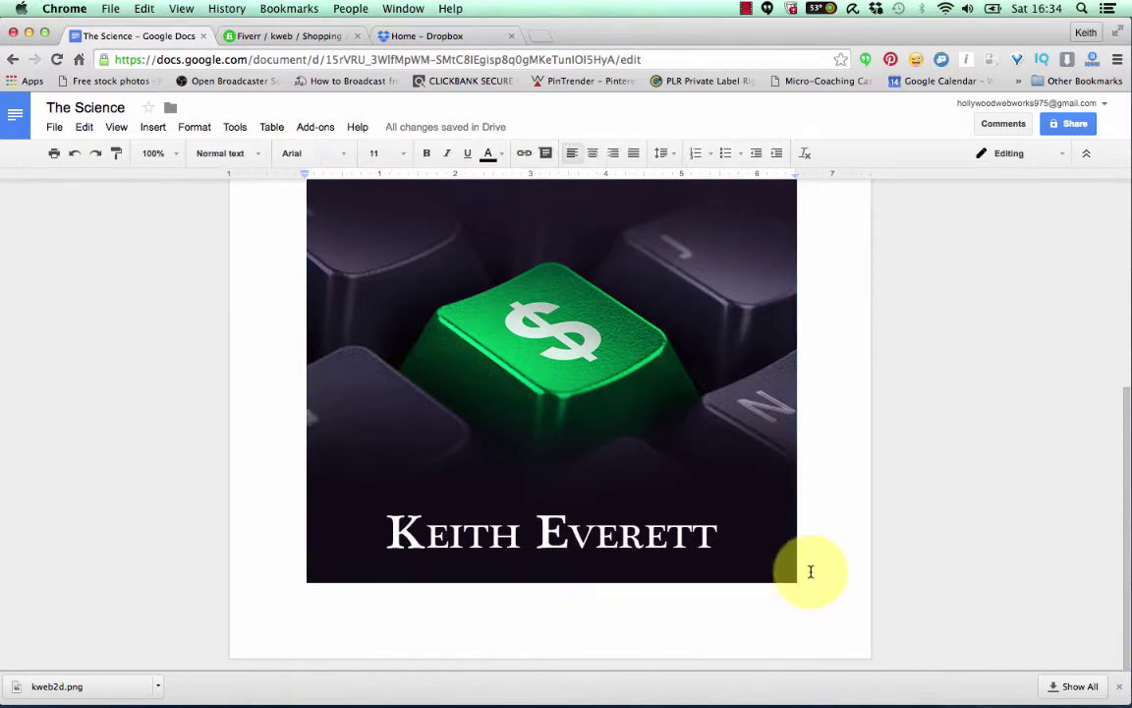
key("Return")
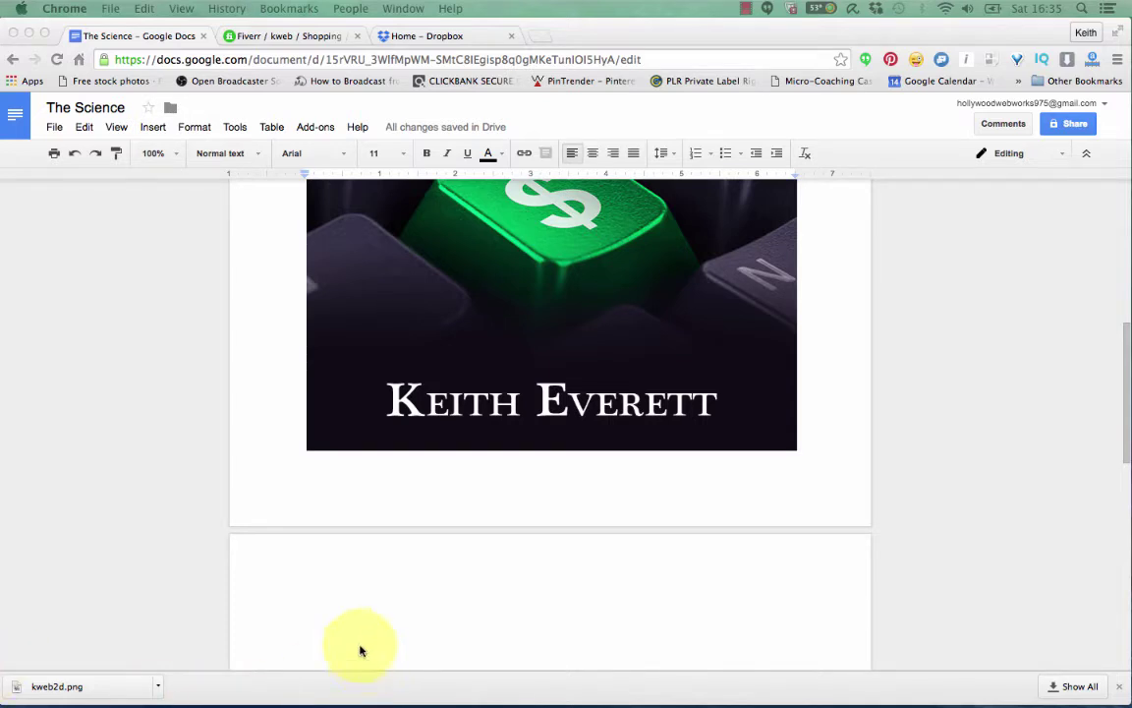
left_click(339, 578)
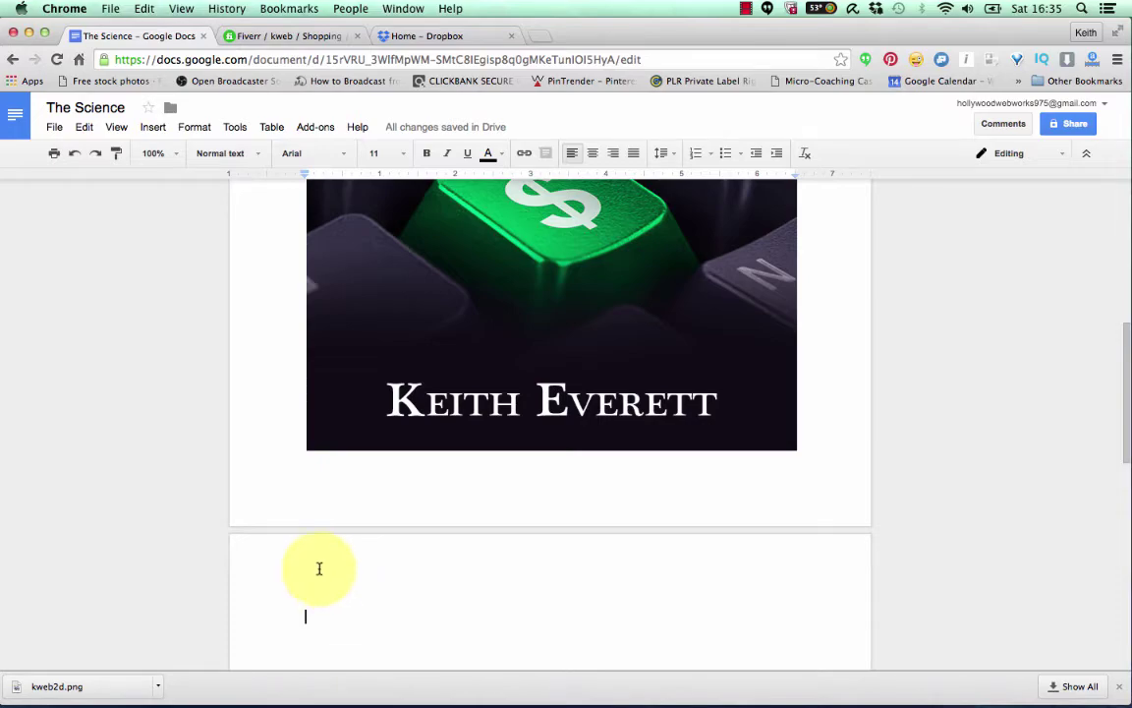
key("super+v")
scroll(539, 360, "up", 10)
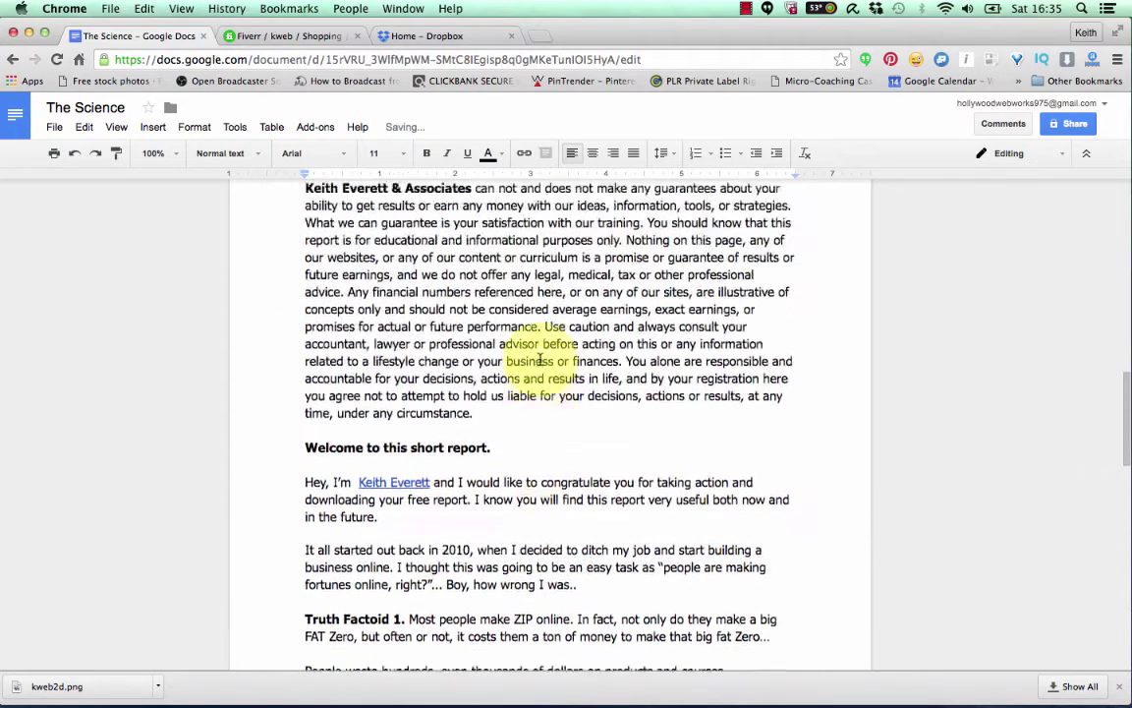
scroll(540, 360, "down", 15)
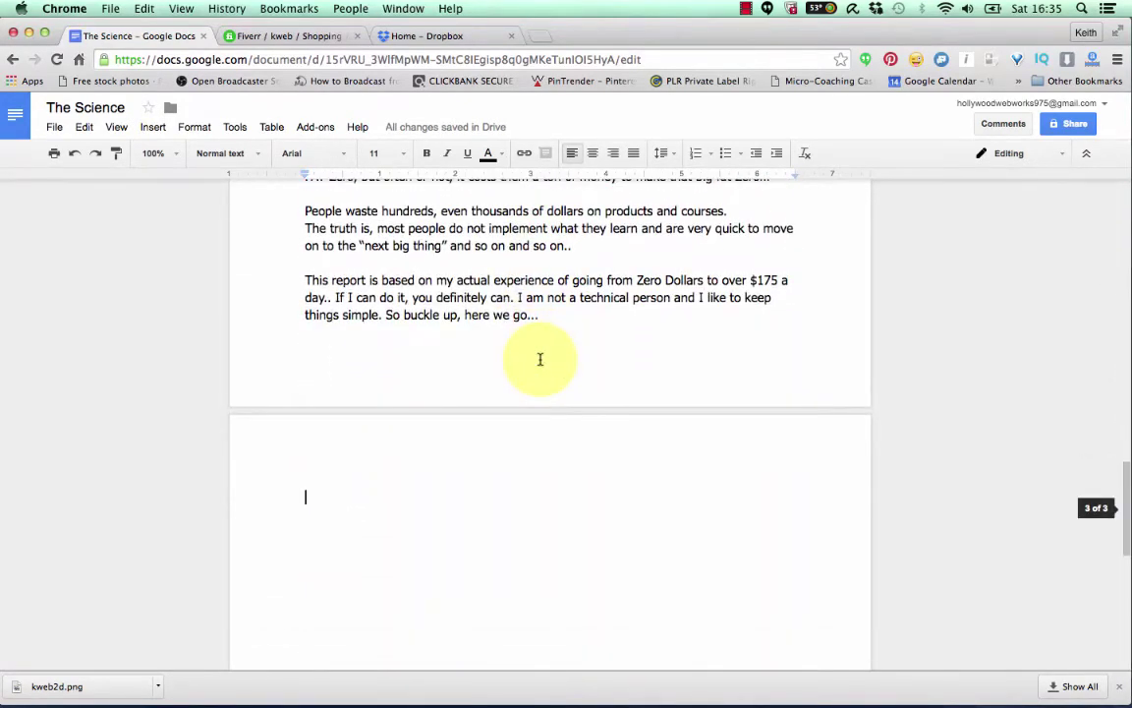
scroll(539, 360, "up", 15)
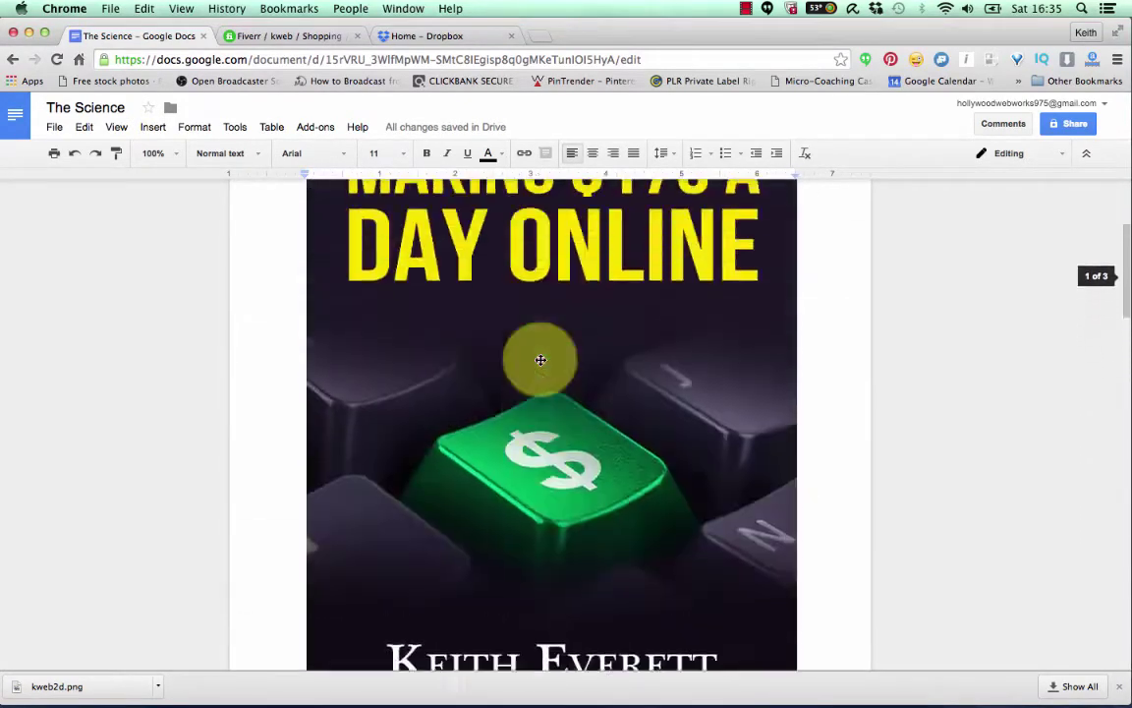
scroll(540, 360, "up", 3)
scroll(540, 360, "down", 6)
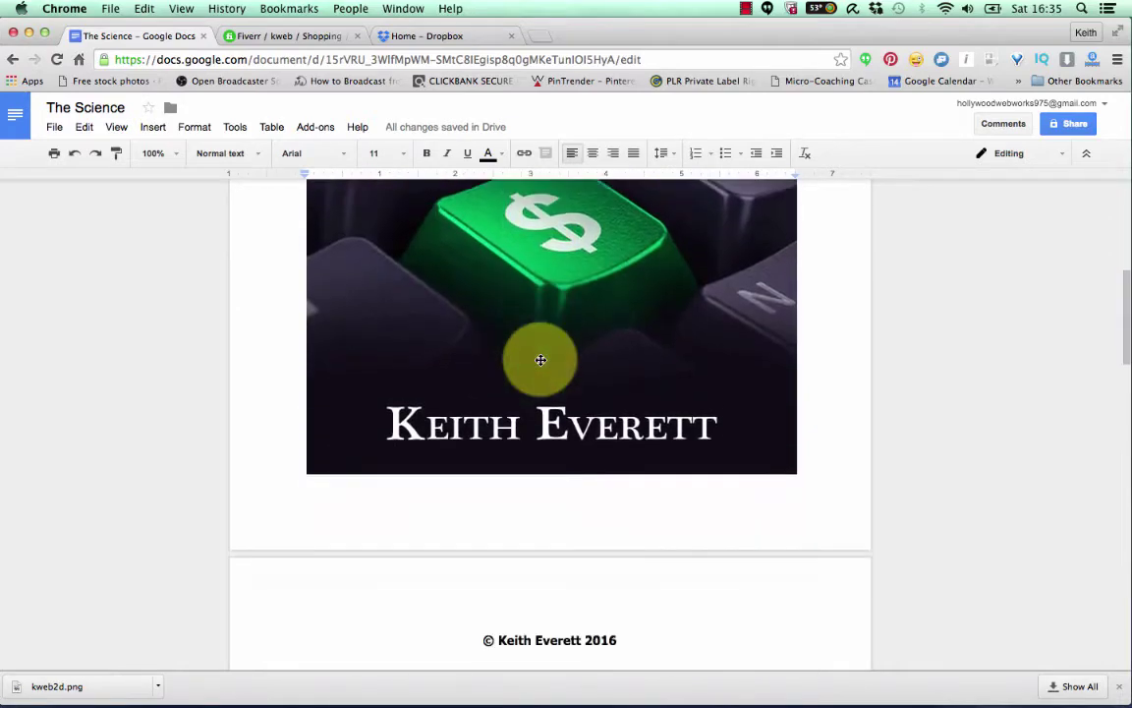
scroll(539, 360, "down", 5)
scroll(540, 360, "up", 1)
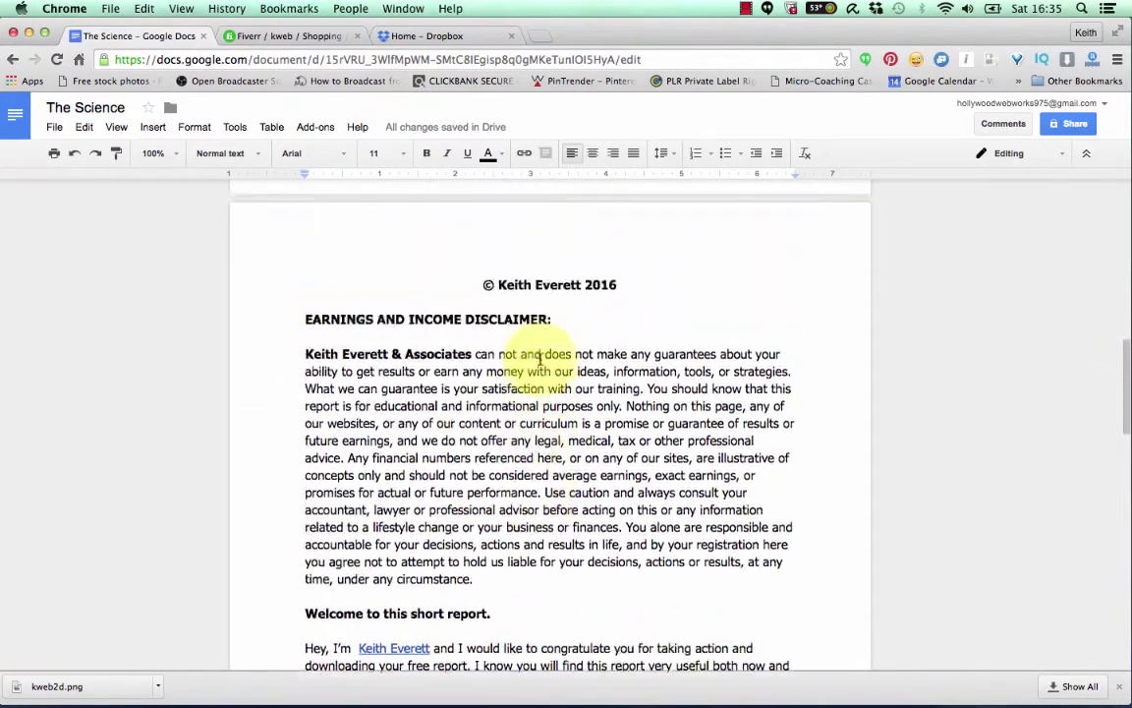
scroll(540, 360, "up", 3)
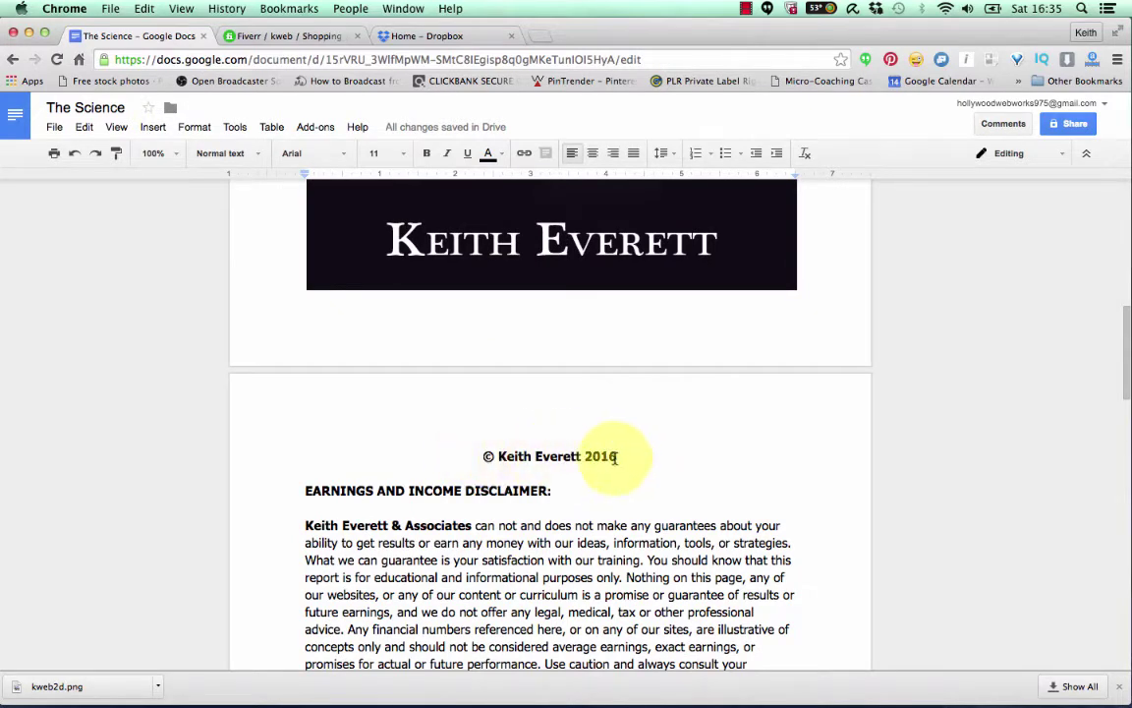
scroll(674, 470, "down", 6)
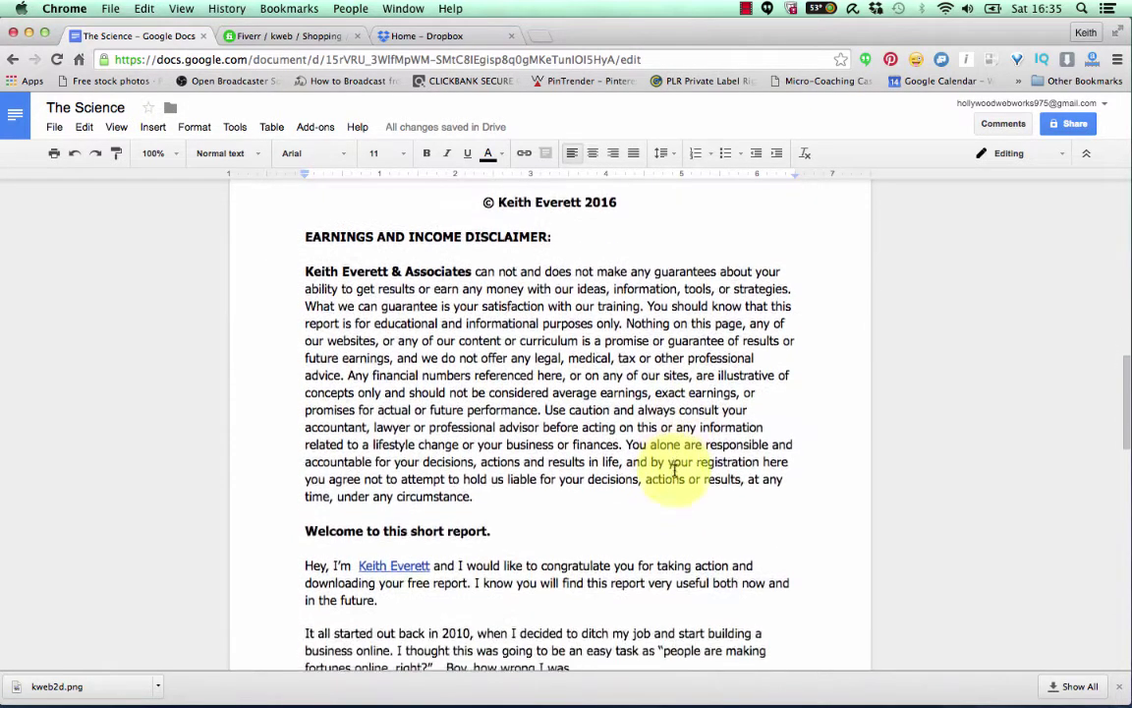
scroll(674, 470, "down", 7)
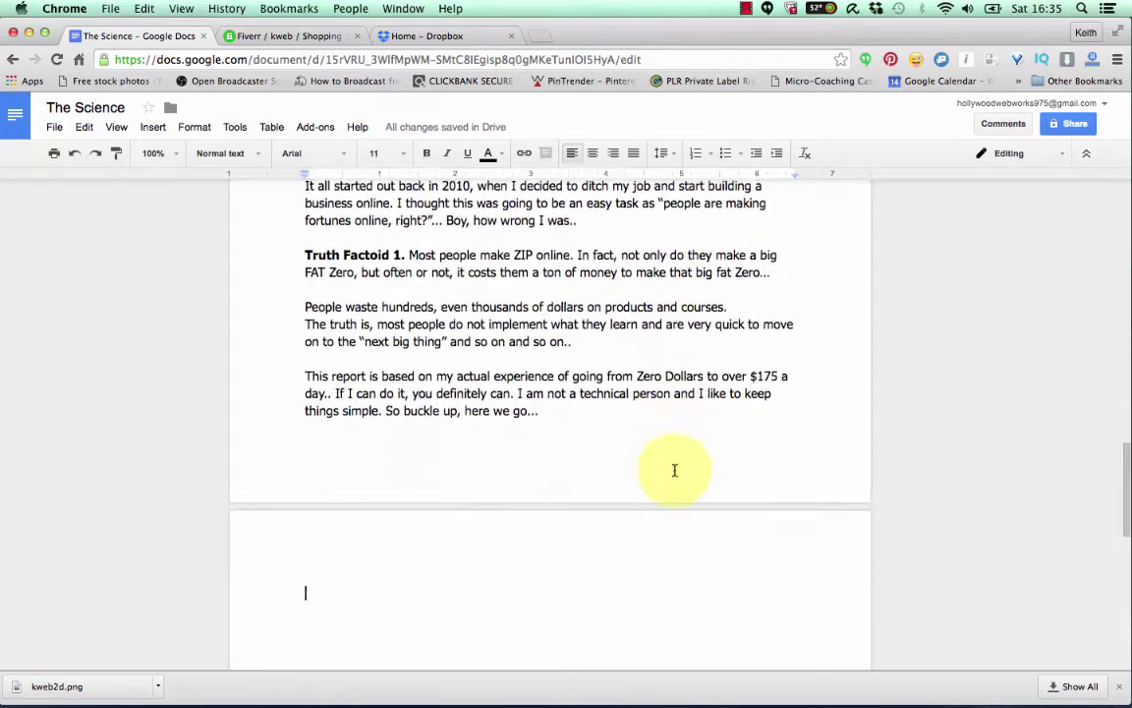
- Paste the next paragraphs, ending with the bold 'Does this sound like you?', onto the empty third page
scroll(675, 469, "down", 3)
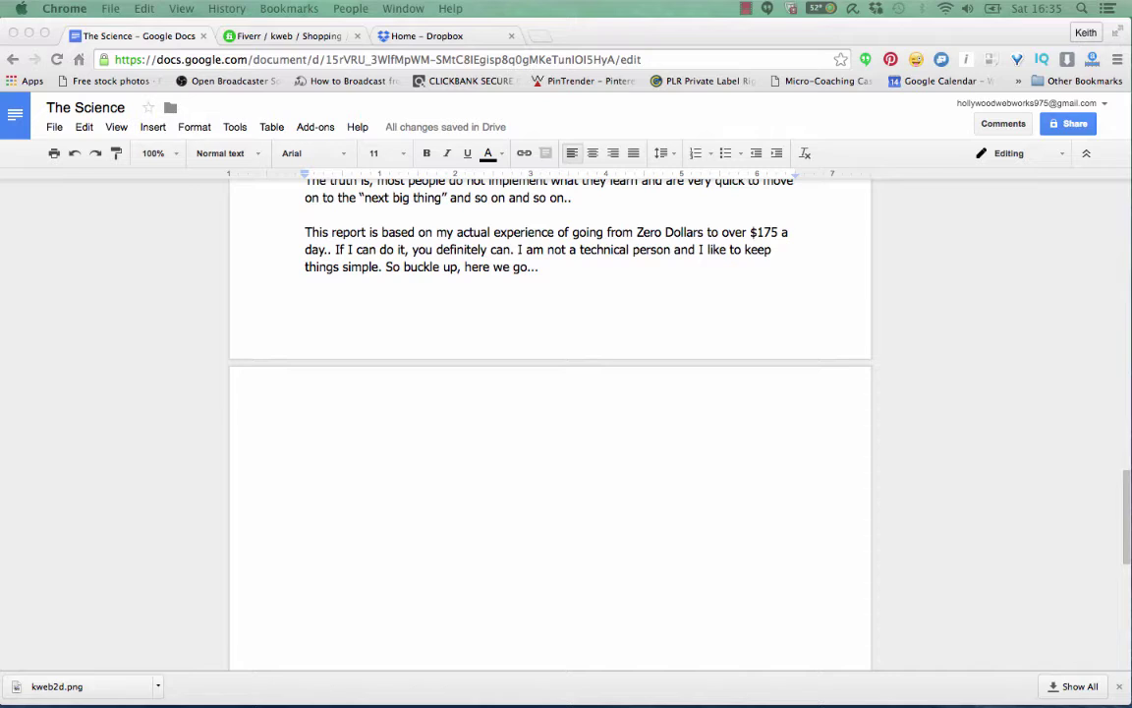
left_click(320, 415)
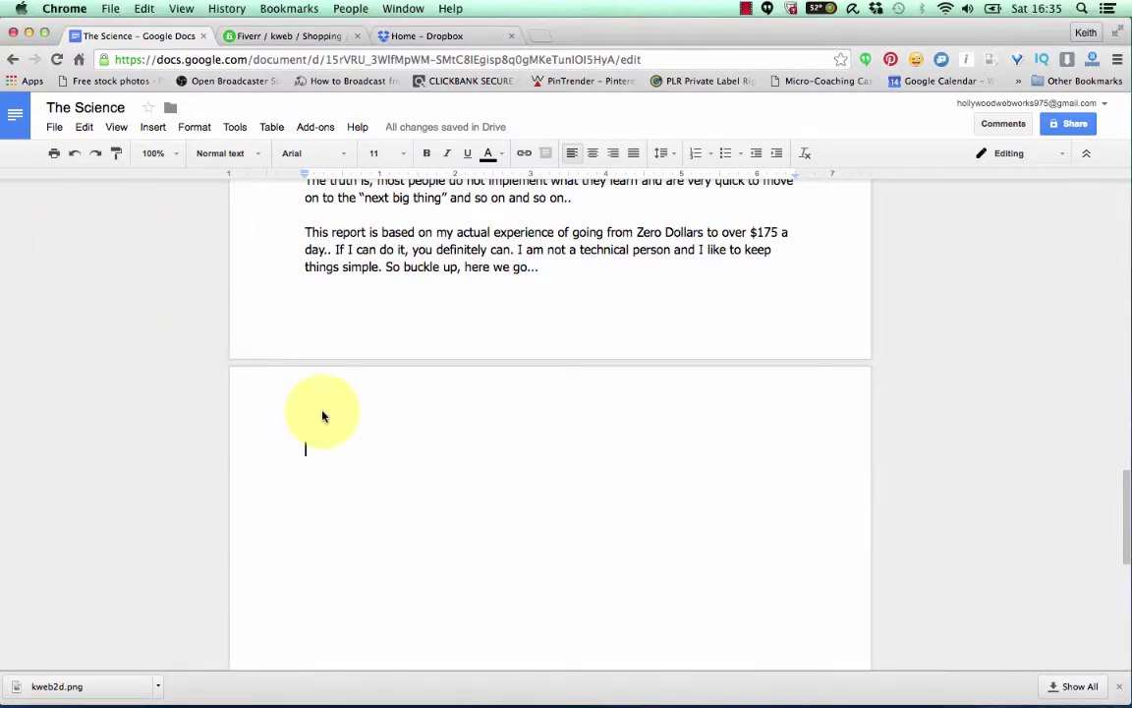
type("The first thing I want you to get clear in your mind is, human beings tend to over complicate things. Yes, even the simplest of things. I did a lot of this in the early days, and I overwhelmed myself, I was trying trying to do everything at once.  I would listen to every webinar, I would try to master every social media platform, every traffic strategy, I would try to sell all of the latest affiliate products. I made a lot of \"noise\" but very little money.  Does this sound like you?")
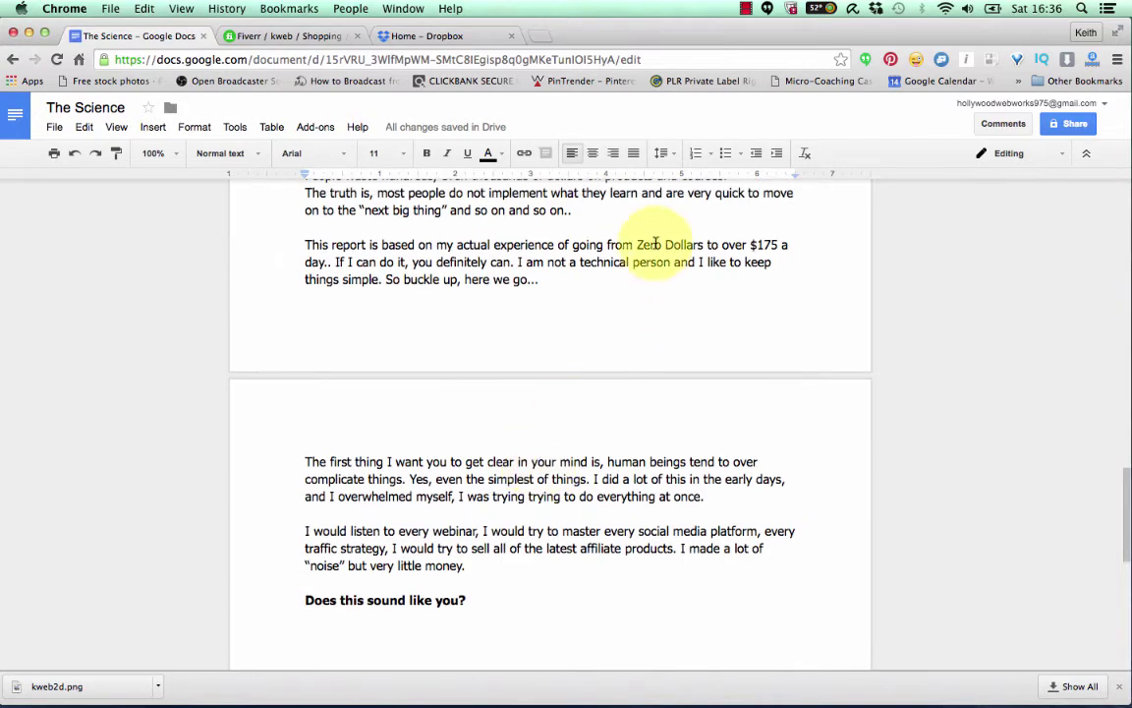
scroll(574, 365, "up", 10)
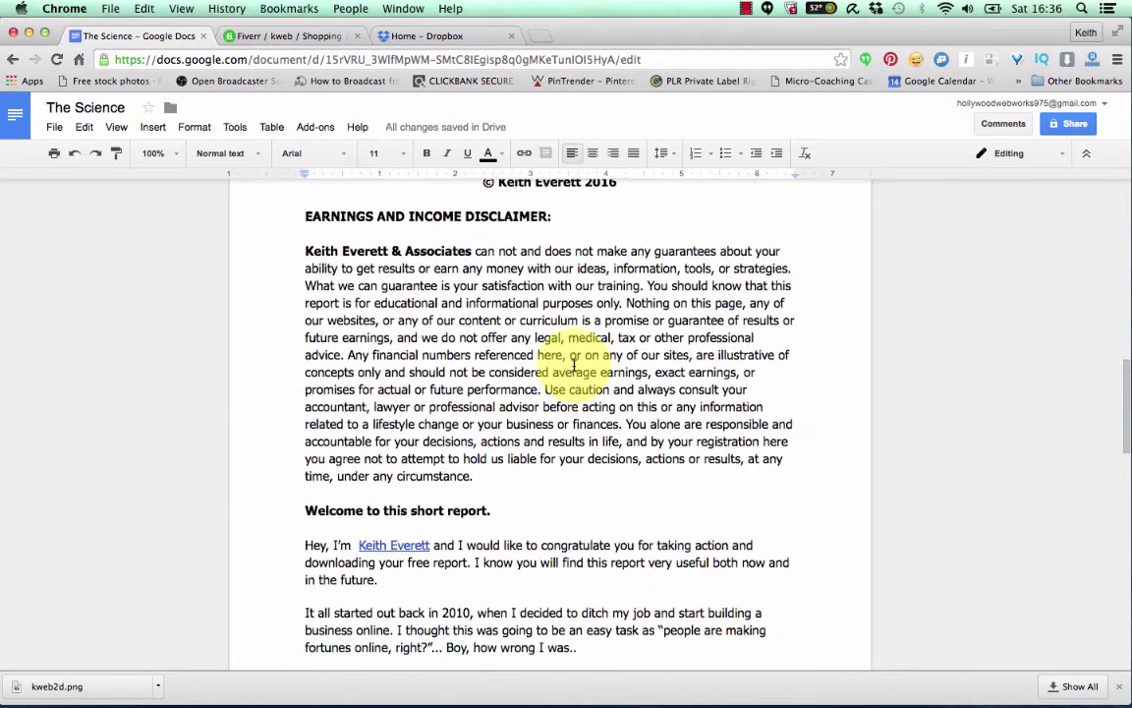
scroll(574, 365, "down", 10)
scroll(574, 365, "up", 3)
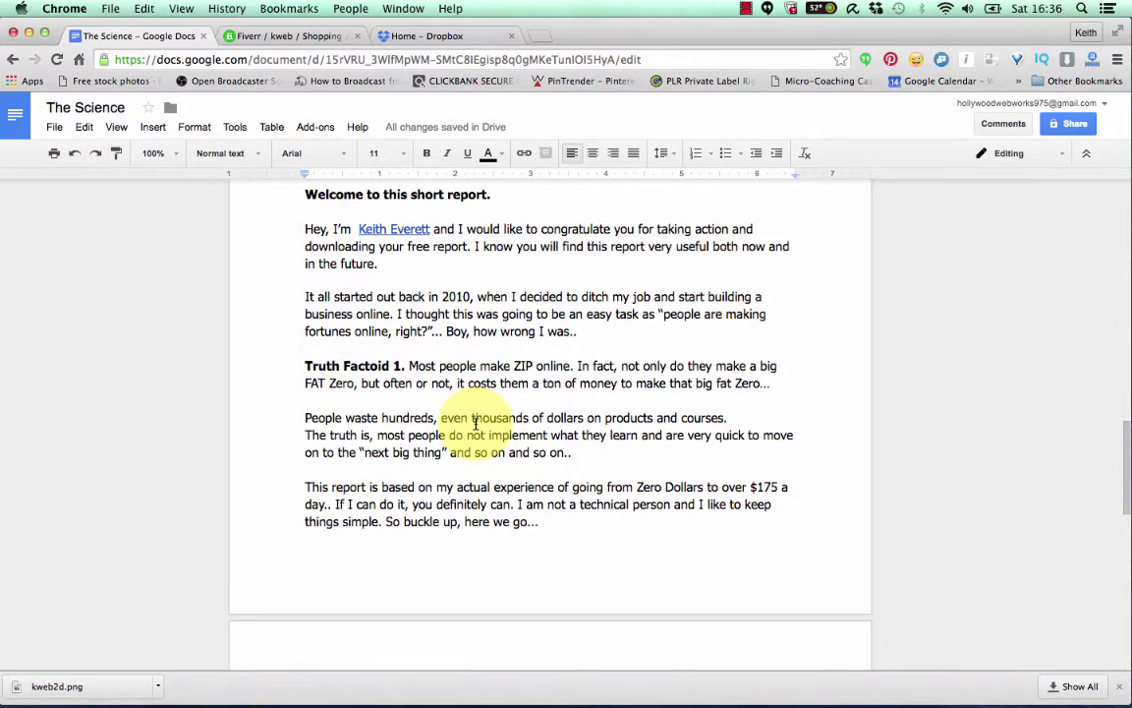
scroll(476, 423, "down", 5)
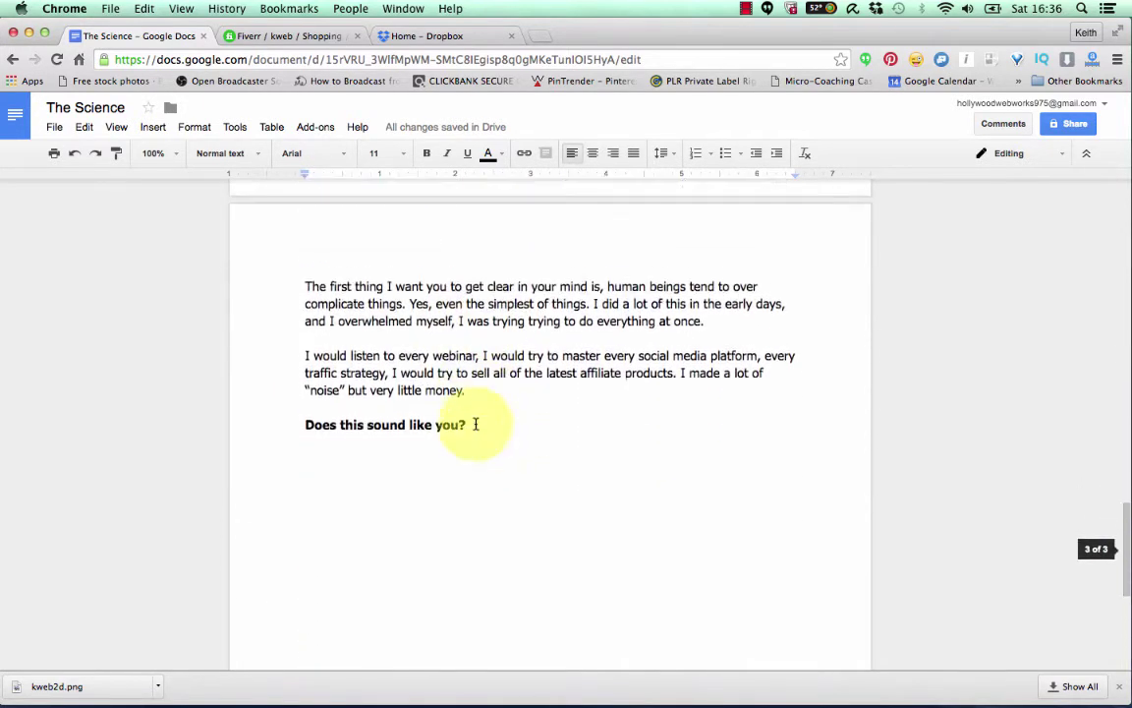
left_click(476, 424)
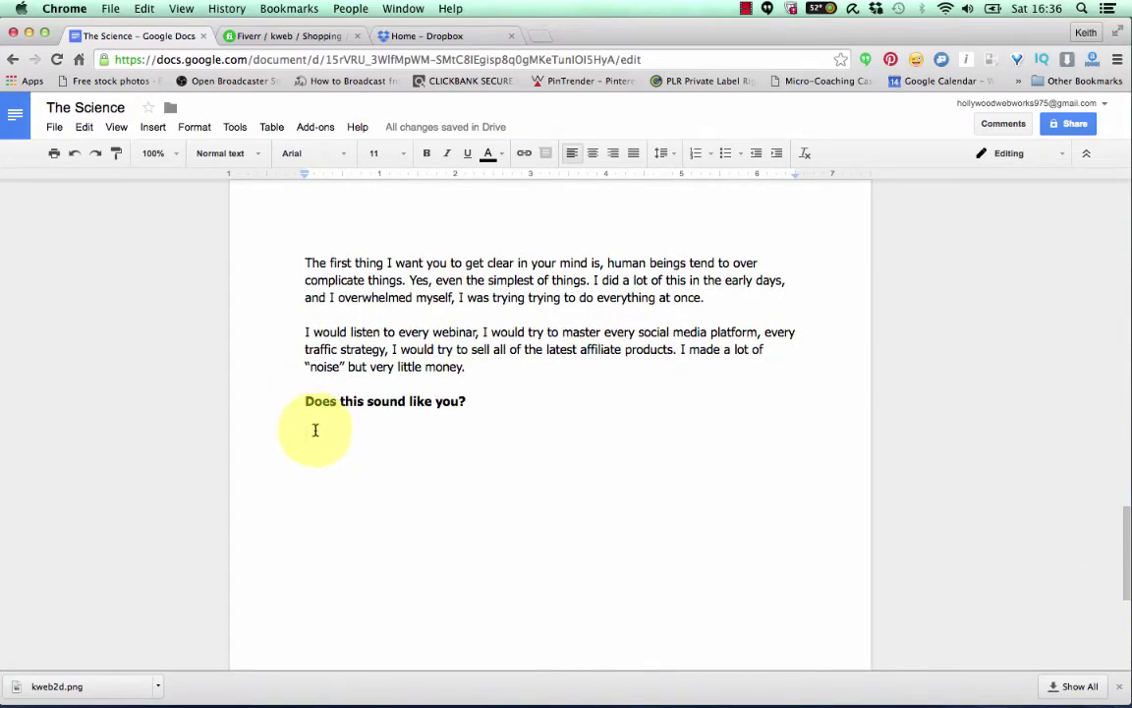
- Upload the Screen Shot 16.13.33 photo of a man between paper stacks below the question
left_click(152, 128)
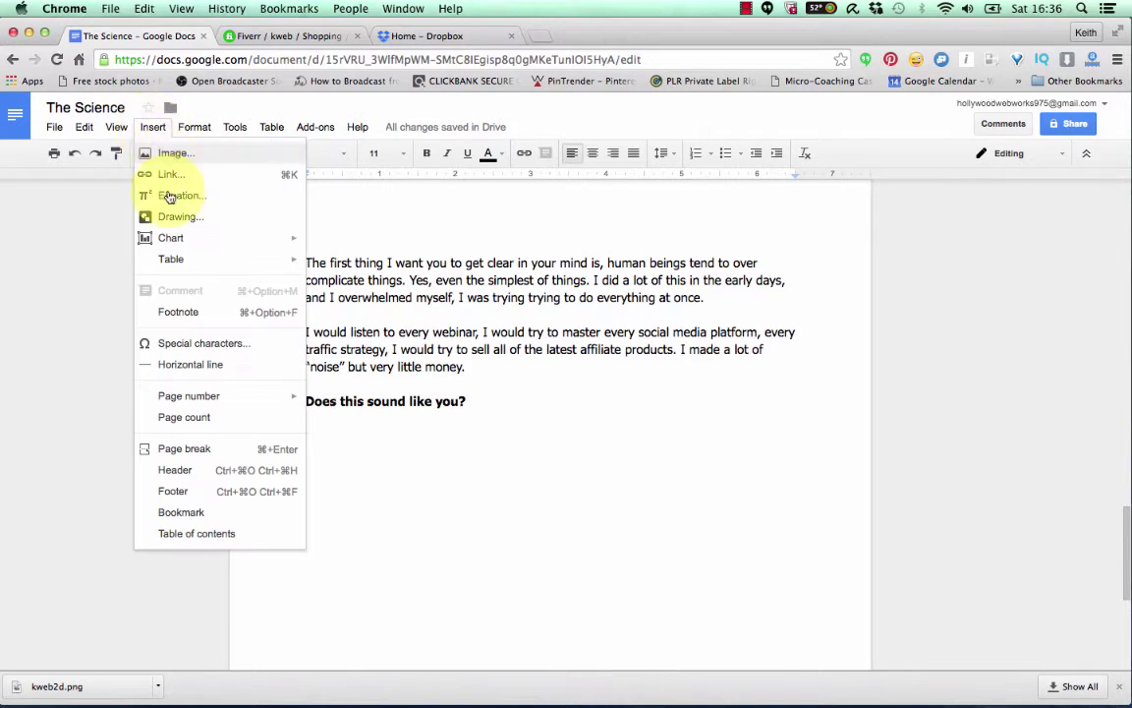
left_click(171, 153)
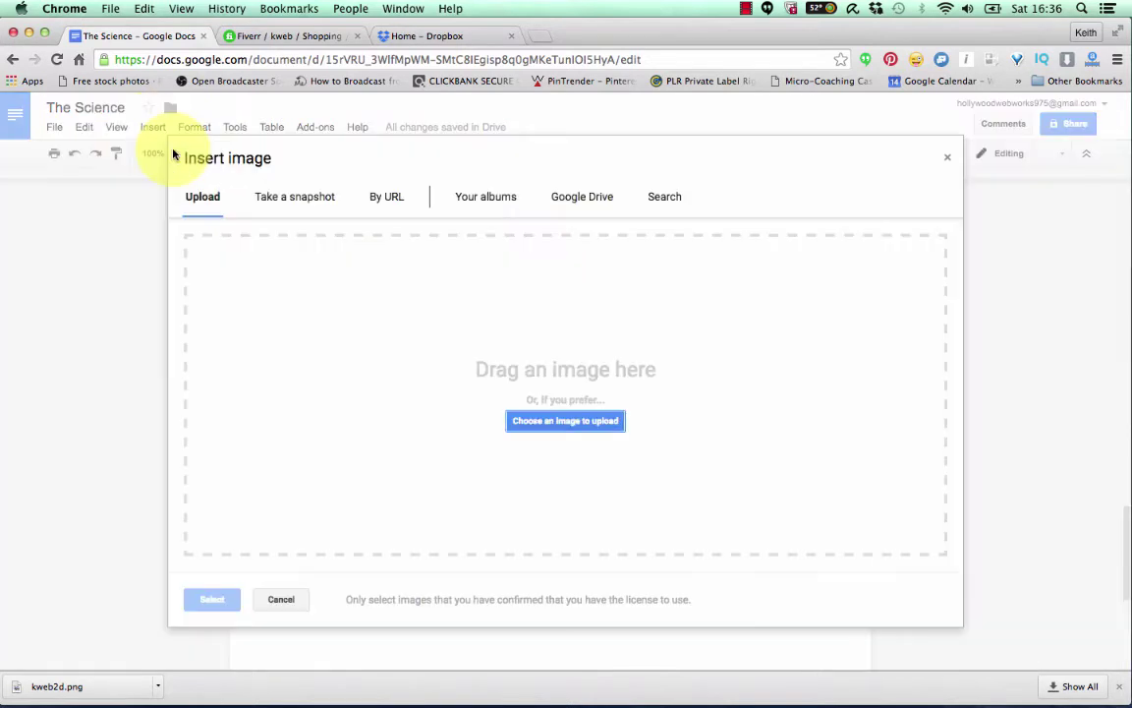
left_click(531, 421)
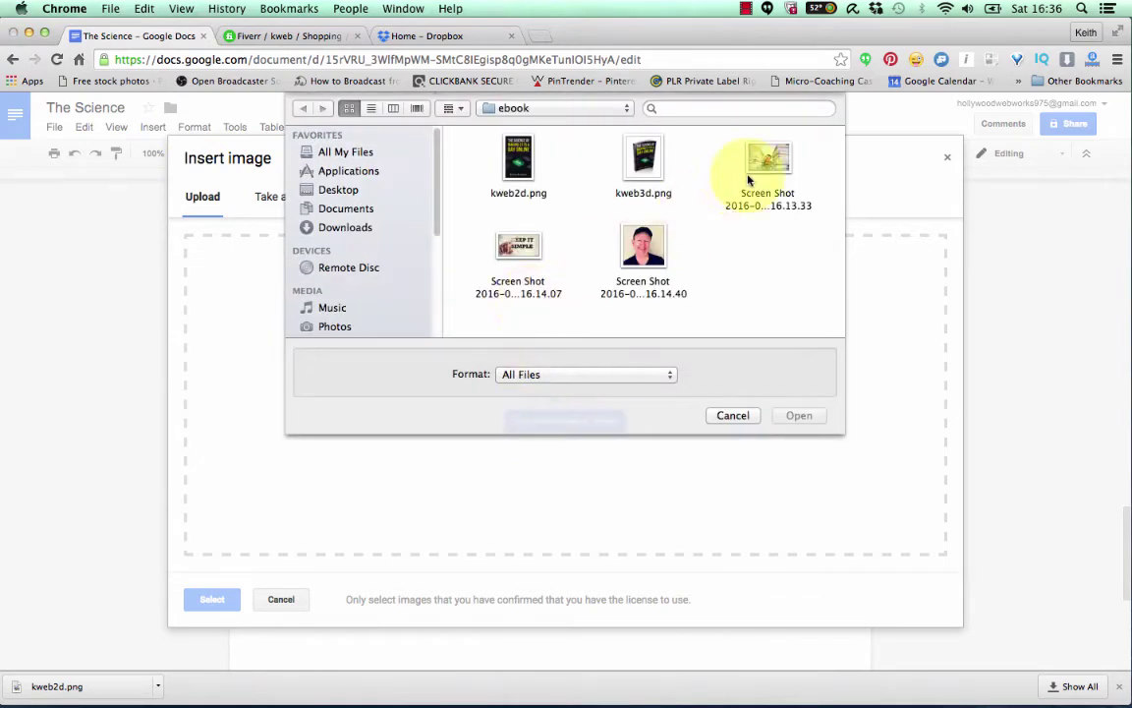
left_click(770, 162)
left_click(789, 421)
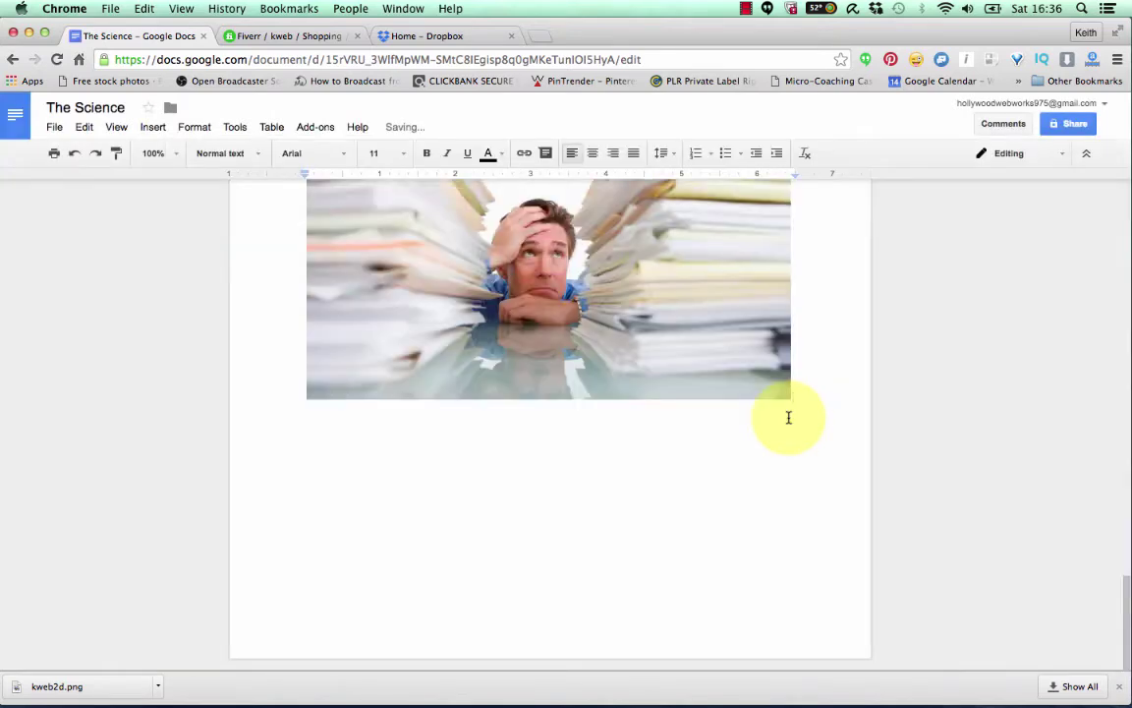
scroll(639, 413, "up", 5)
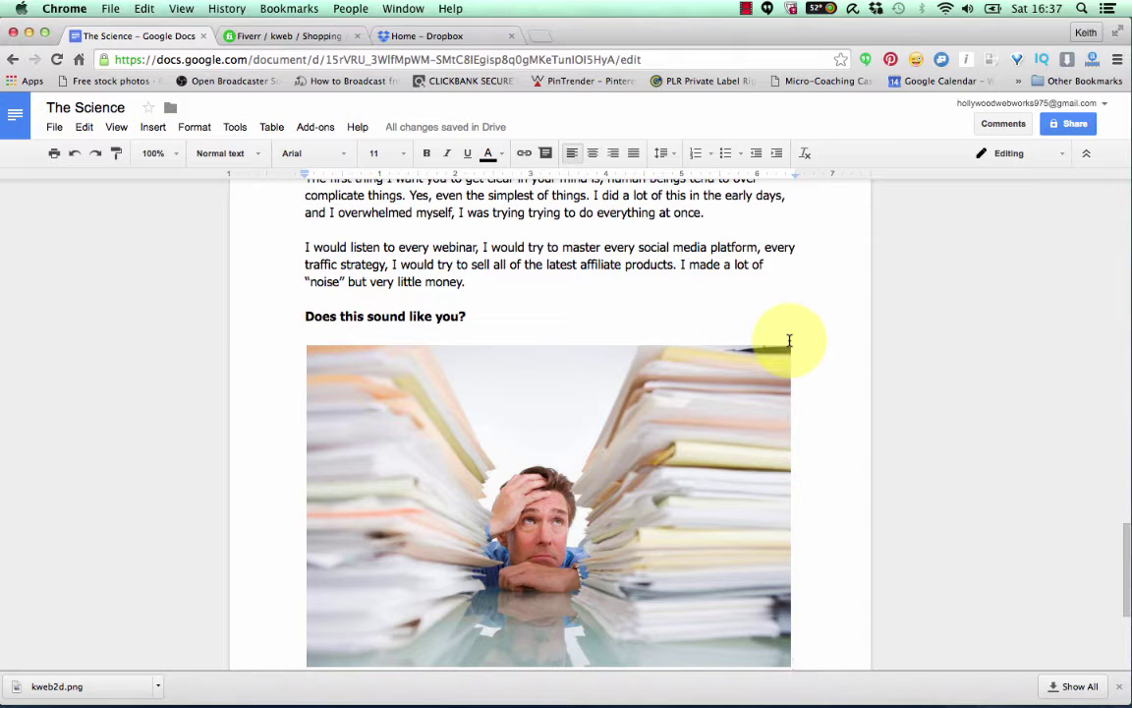
- Paste the paragraph starting 'In fact, my very first year at Affiliate marketing' below the photo
scroll(751, 468, "down", 5)
scroll(751, 468, "up", 3)
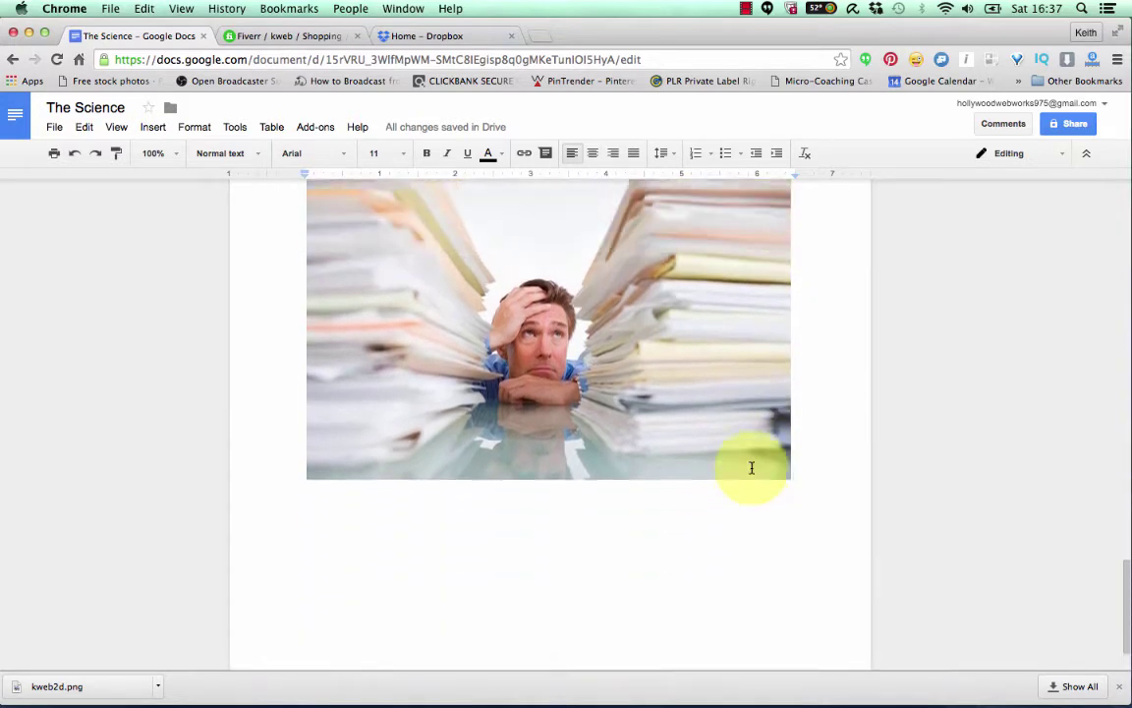
scroll(752, 469, "down", 2)
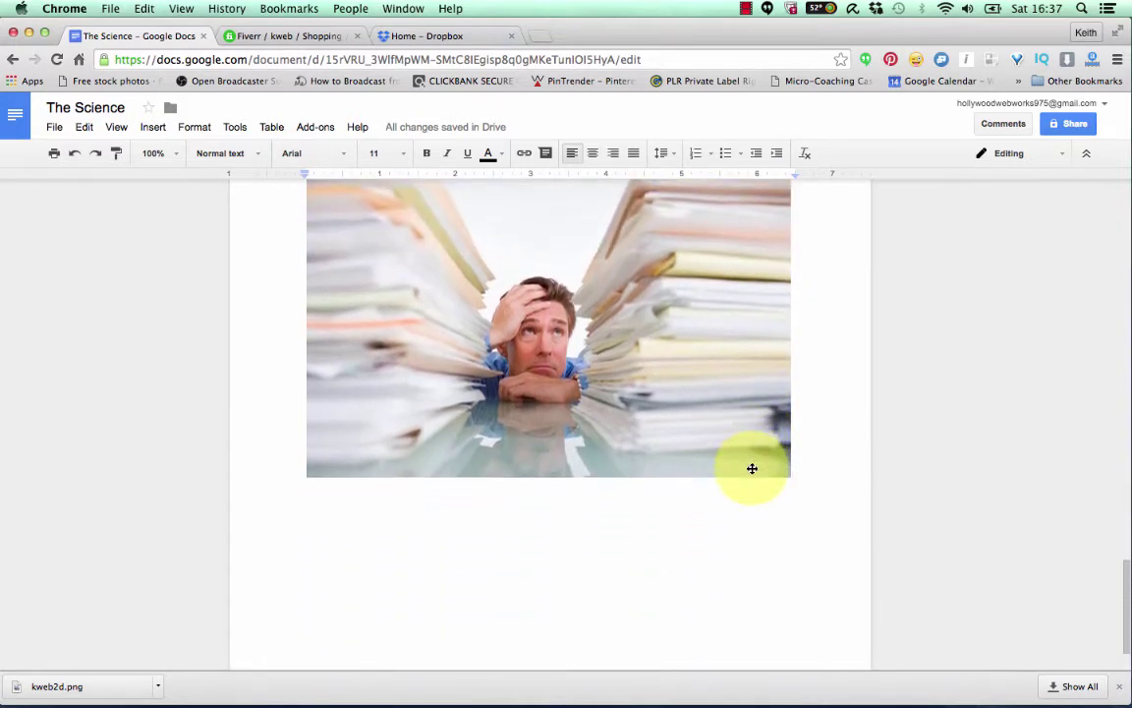
key("Return")
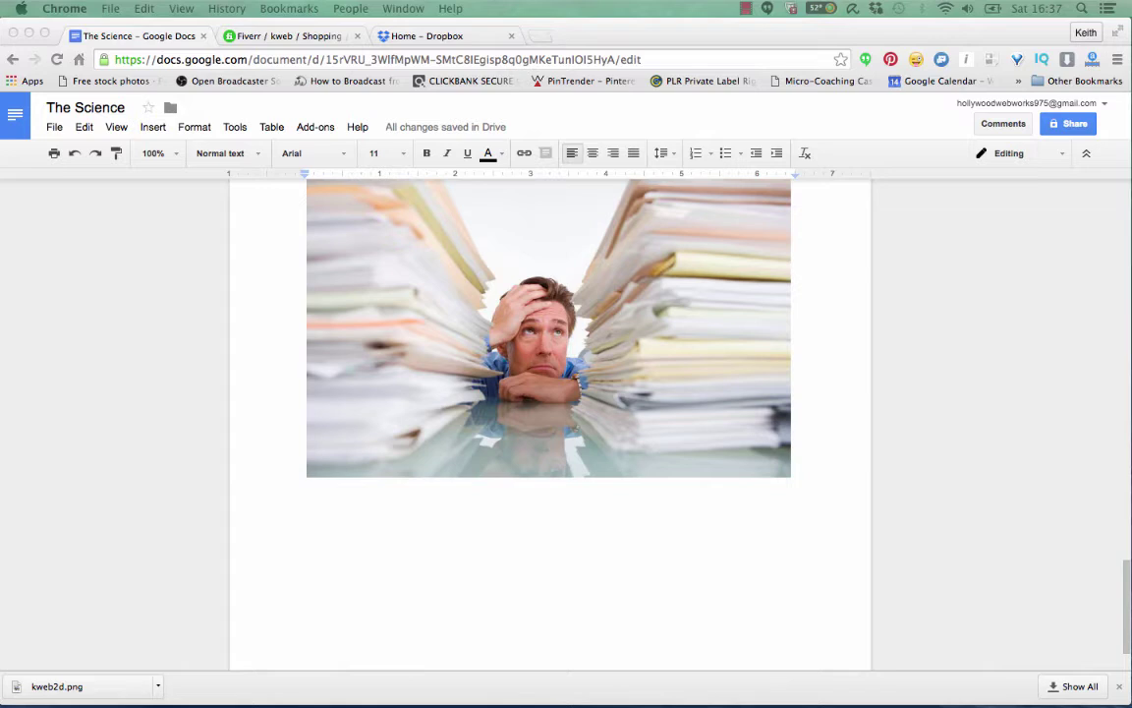
left_click(316, 526)
type("In fact, my very first year at Affiliate marketing produced a grand total of $16.00. YUP, I was on a high!.. NOT. BAM!, I felt like giving up, but it was not in my nature to quit. And in the back of my mind, I somehow had an inkling that I was \"getting close\" to finding the \"key\"...")
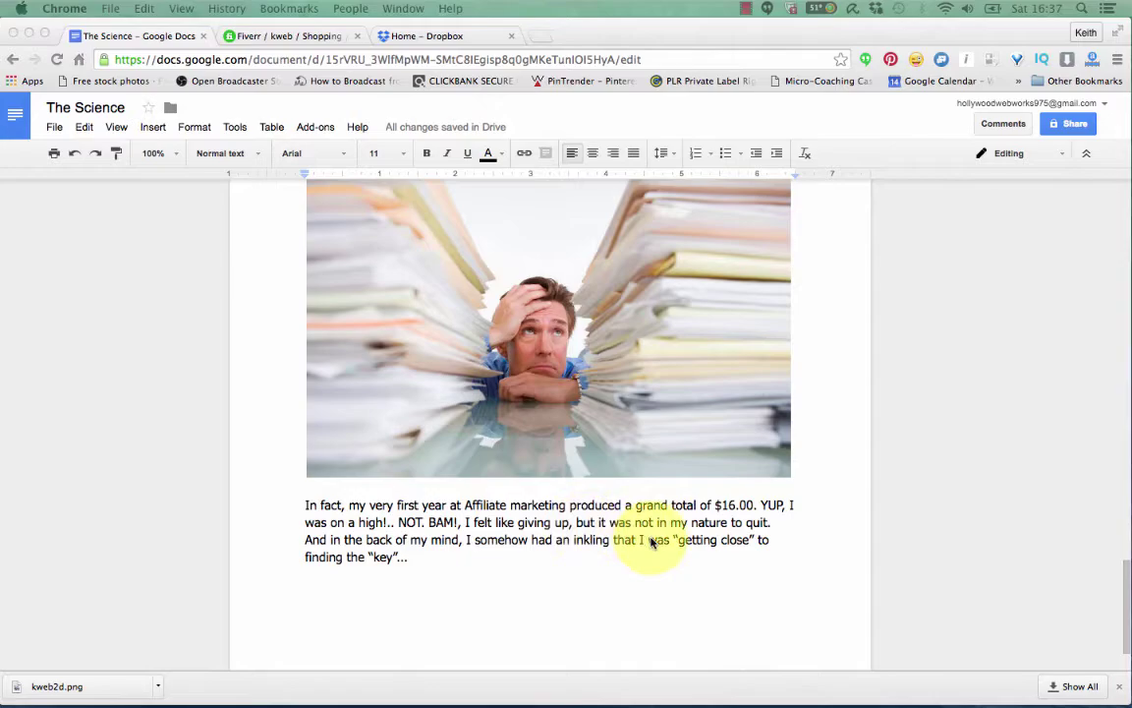
scroll(650, 542, "down", 3)
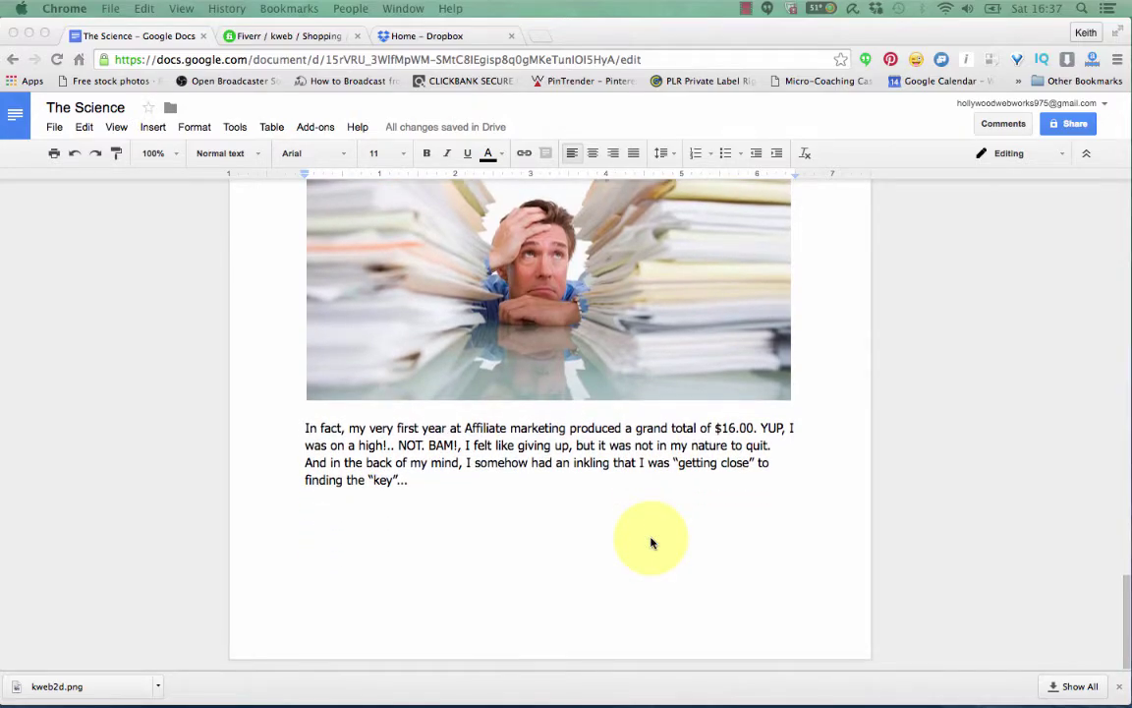
scroll(421, 546, "up", 20)
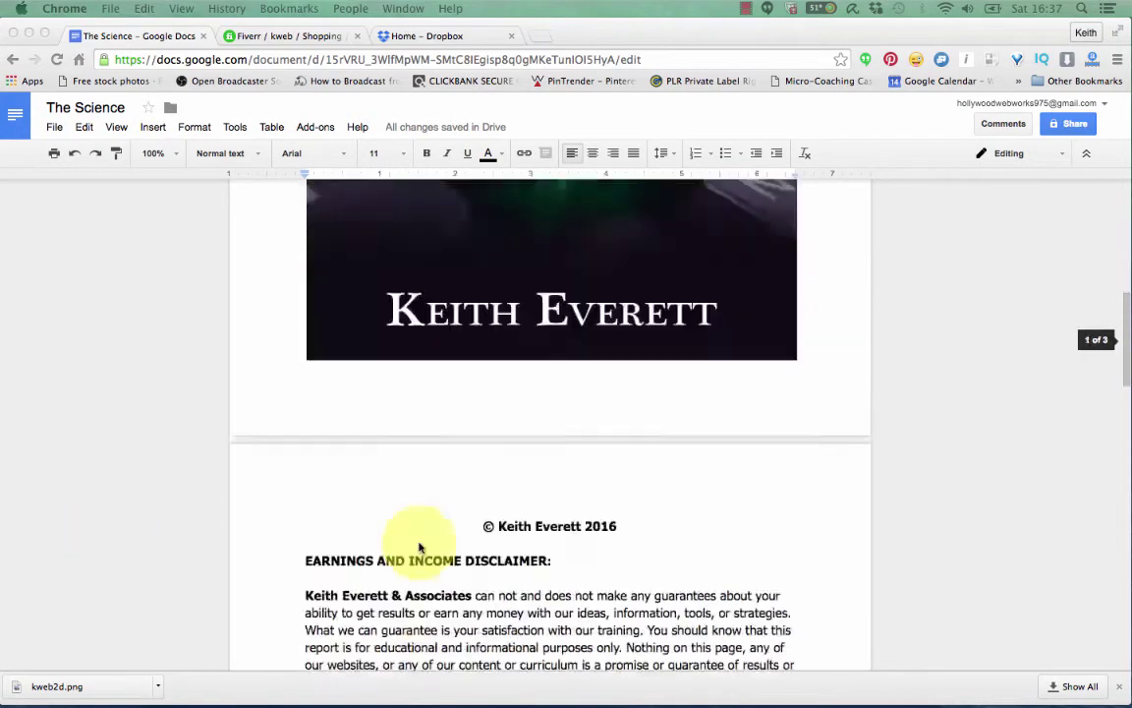
scroll(417, 548, "down", 20)
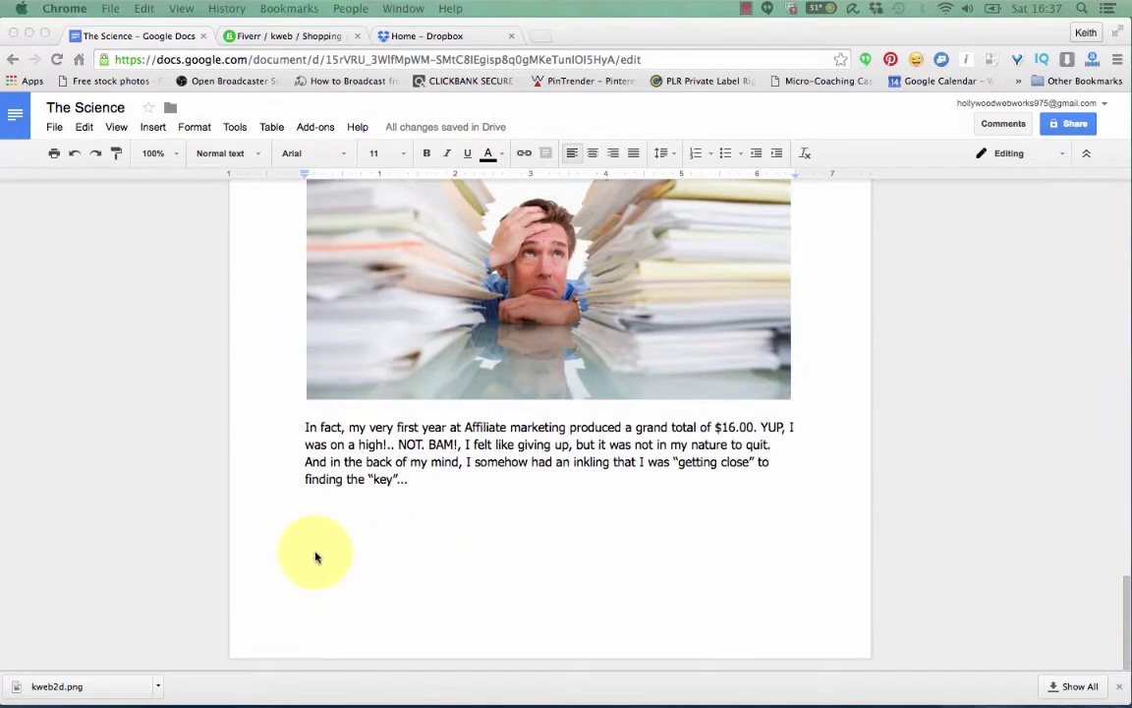
- Paste the 'The Day It Dawned On Me, Was Like Being Struck By Lightning..' section onto a new page
left_click(354, 546)
key("Return")
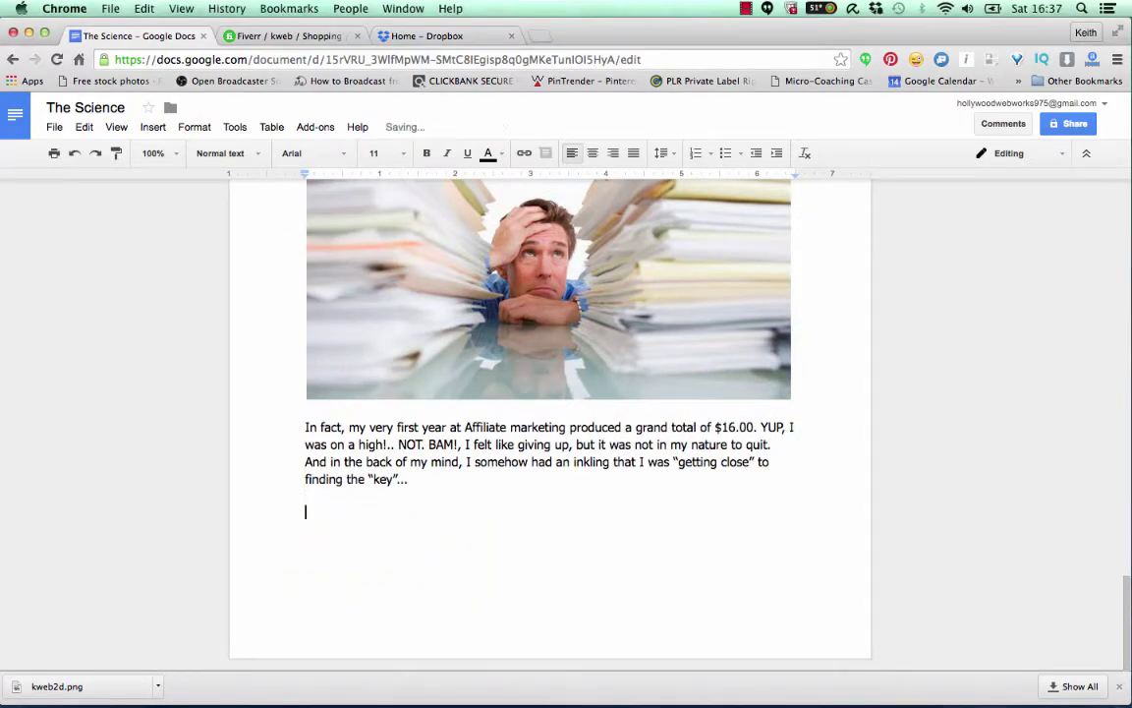
key("Return")
key("Return")
key("Return")
key("Return")
key("Return")
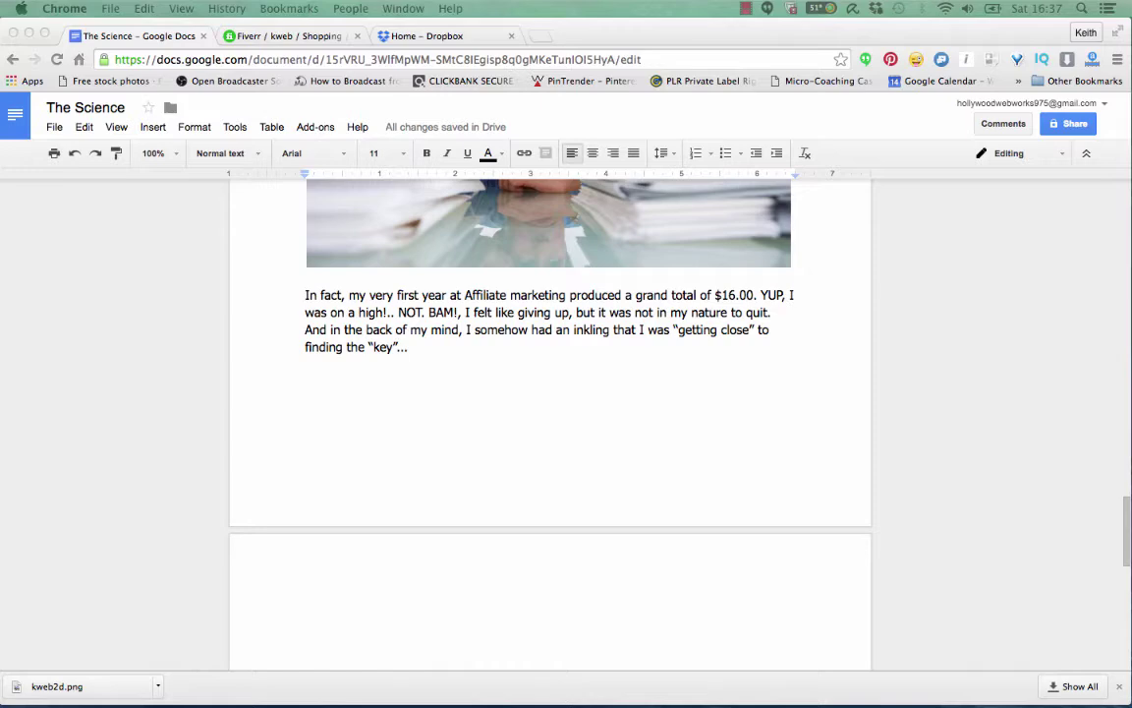
left_click(380, 588)
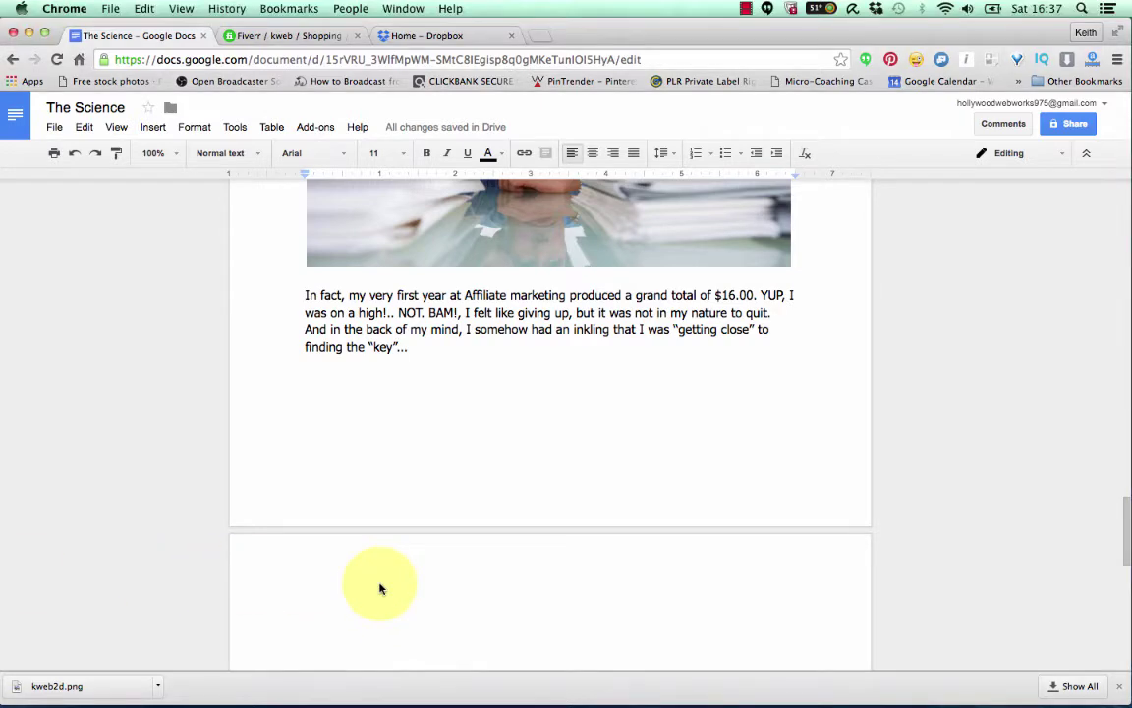
type("The Day It Dawned On Me, Was Like Being Struck By Lightning..  I had simply being doing what most people do online, instead of what most successful people do online.  The figures are there for all to see. Approx 97% of people using the internet to try to make money FAIL... So, it makes sense to model what the 3% who actually succeed online do.  The trouble is MOST people out there online today are modelling the 97% who don't make any money.. This is CRAZY!  SO, how did I get to this stage today, where I can show you how to make $175 a day from your home?")
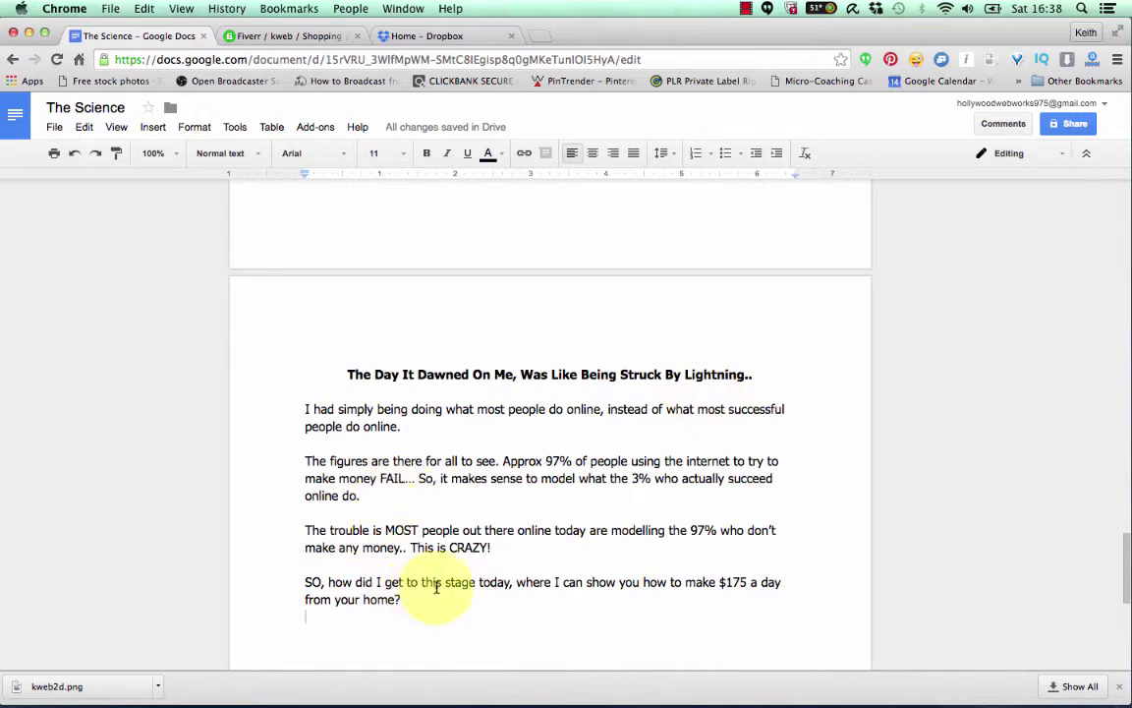
scroll(488, 571, "down", 3)
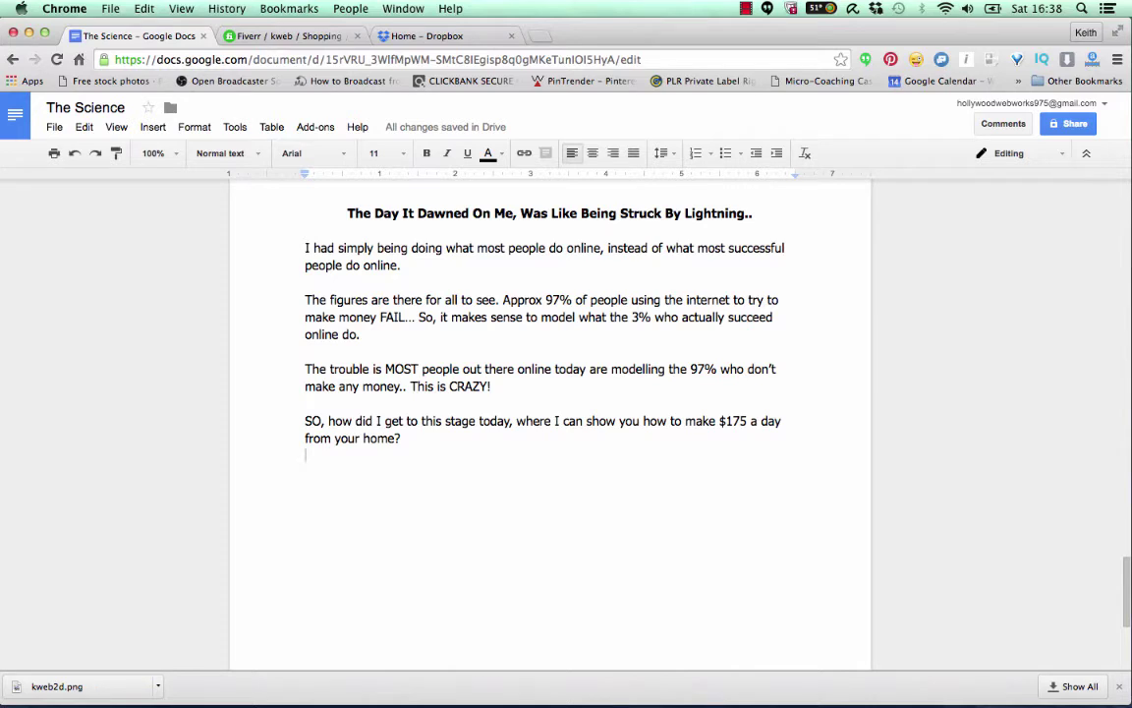
key("Return")
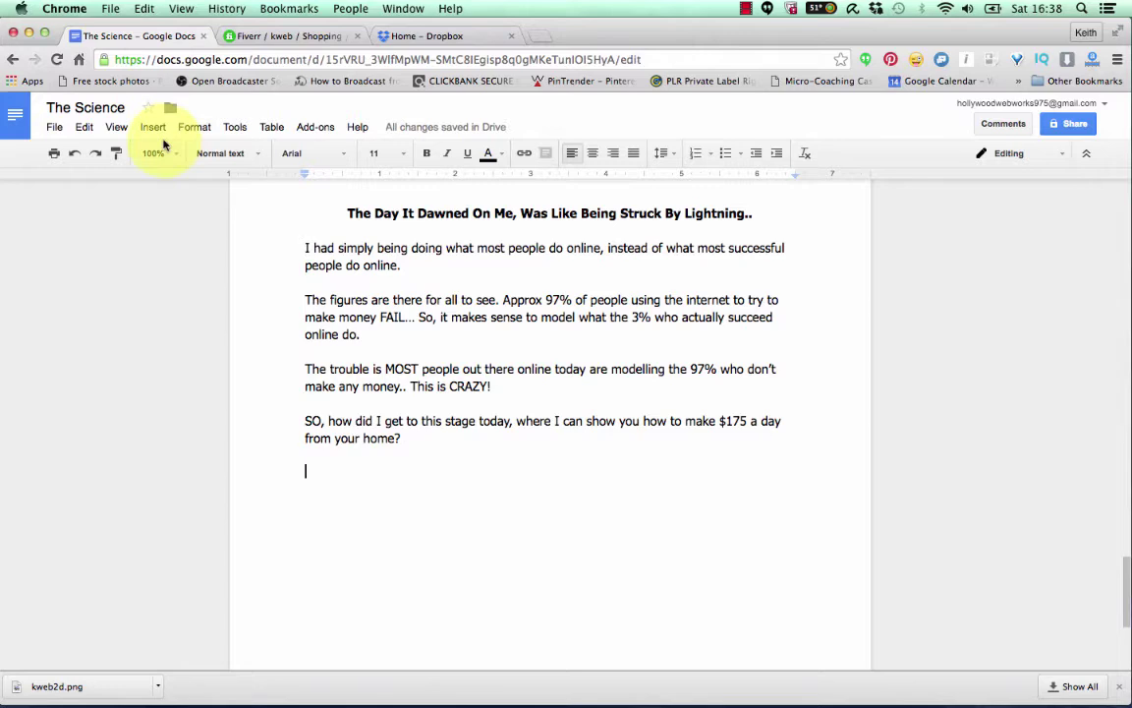
- Upload the KEEP IT SIMPLE screenshot below the $175-a-day paragraph and add an empty line after it
left_click(152, 129)
left_click(157, 153)
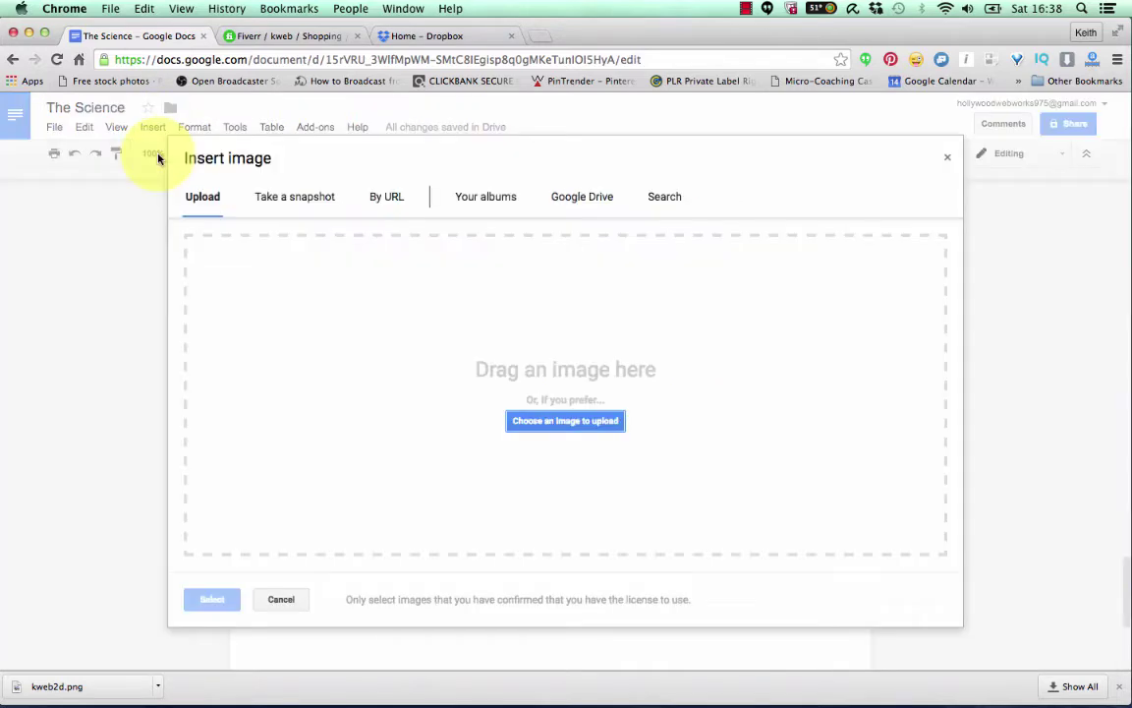
left_click(565, 425)
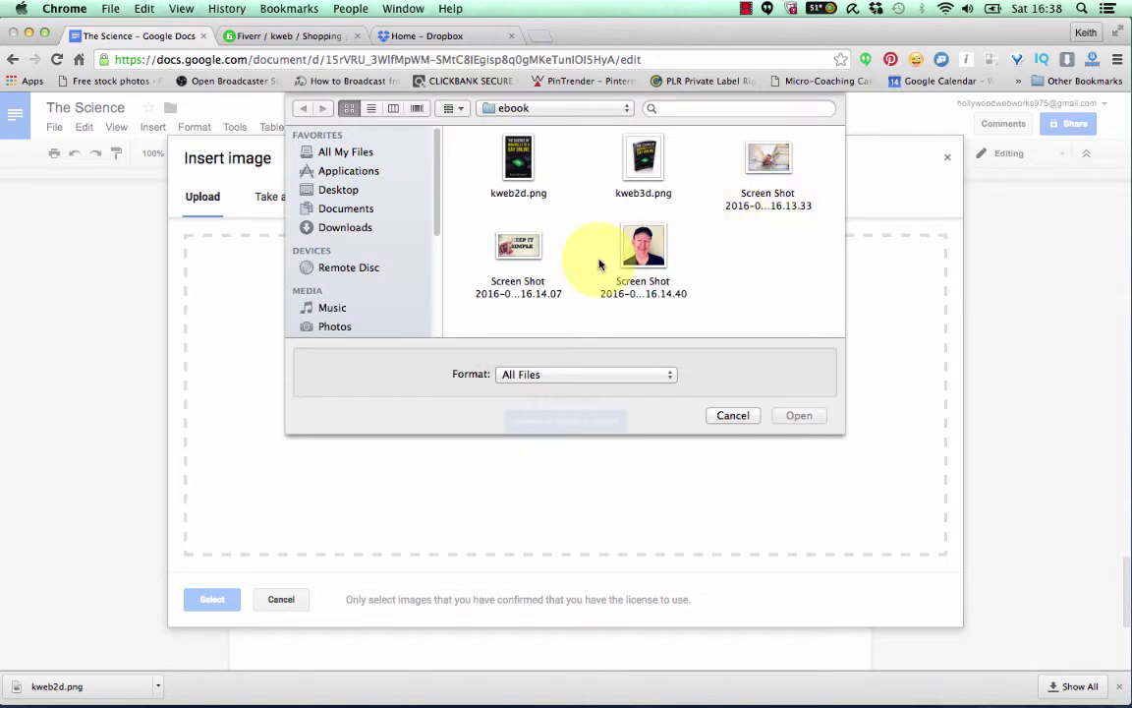
left_click(526, 251)
left_click(796, 415)
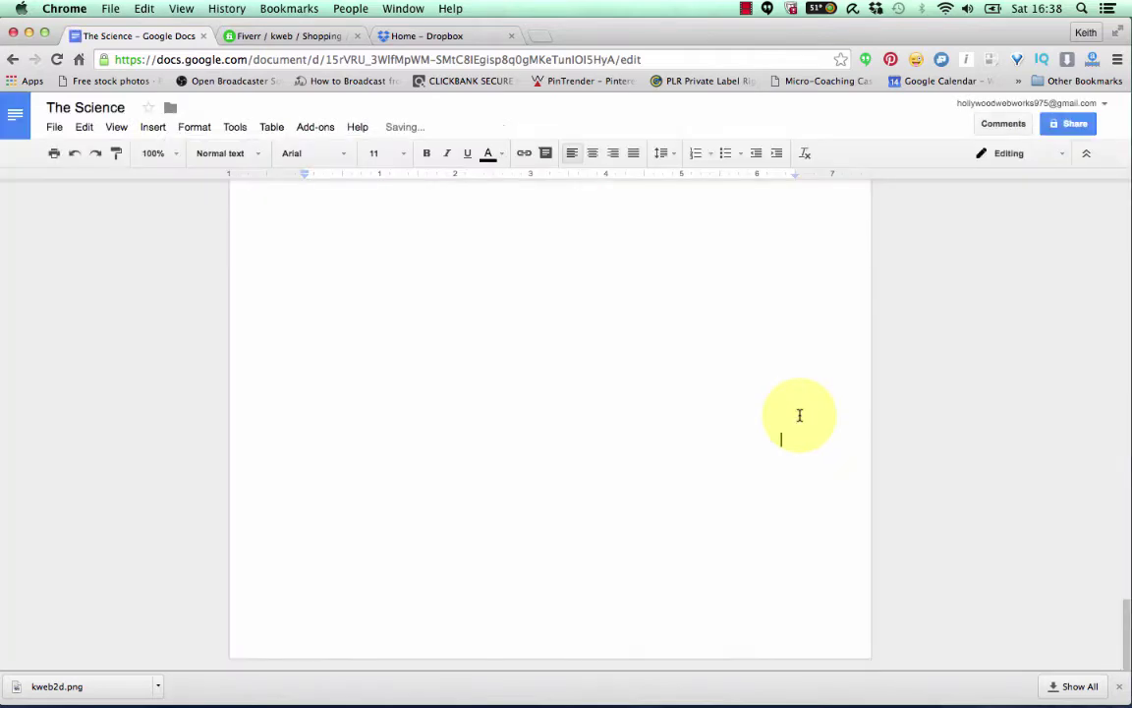
scroll(663, 432, "up", 5)
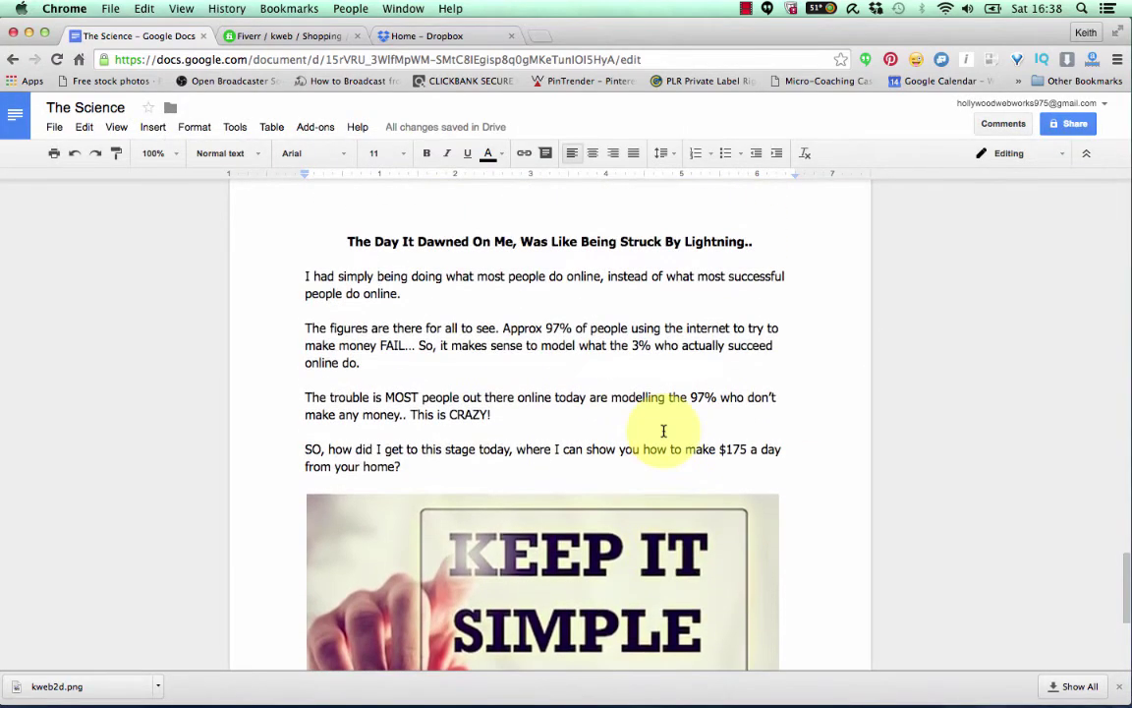
scroll(664, 432, "down", 5)
scroll(662, 430, "up", 4)
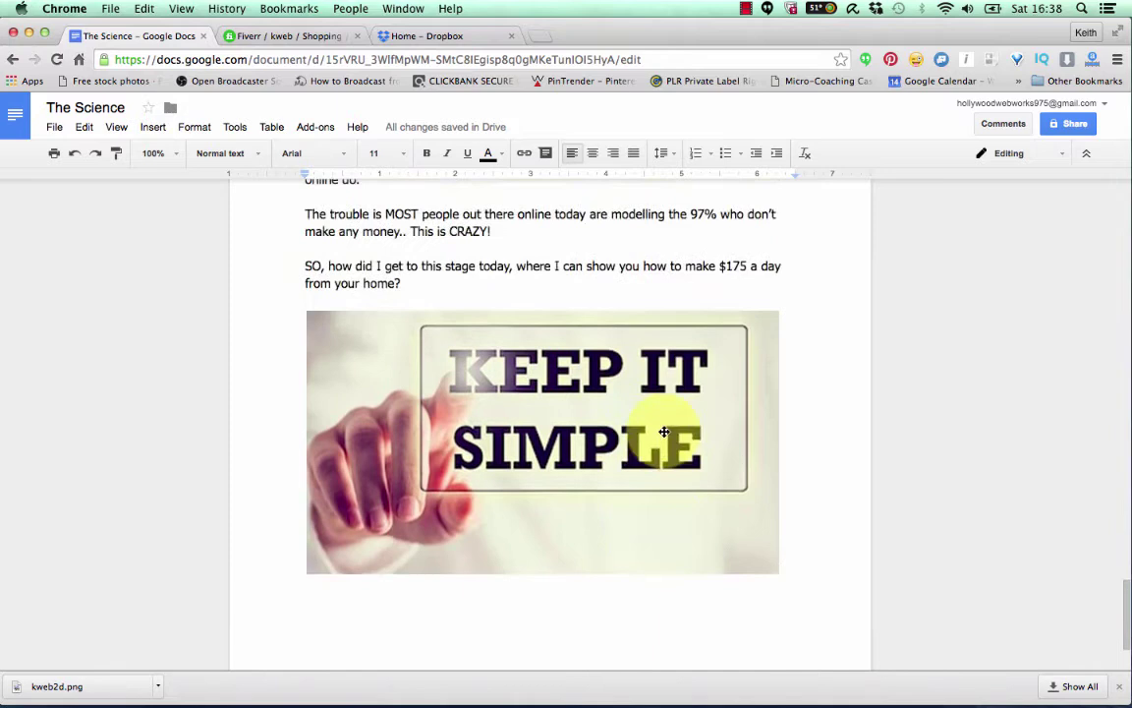
scroll(641, 498, "down", 2)
scroll(599, 457, "down", 3)
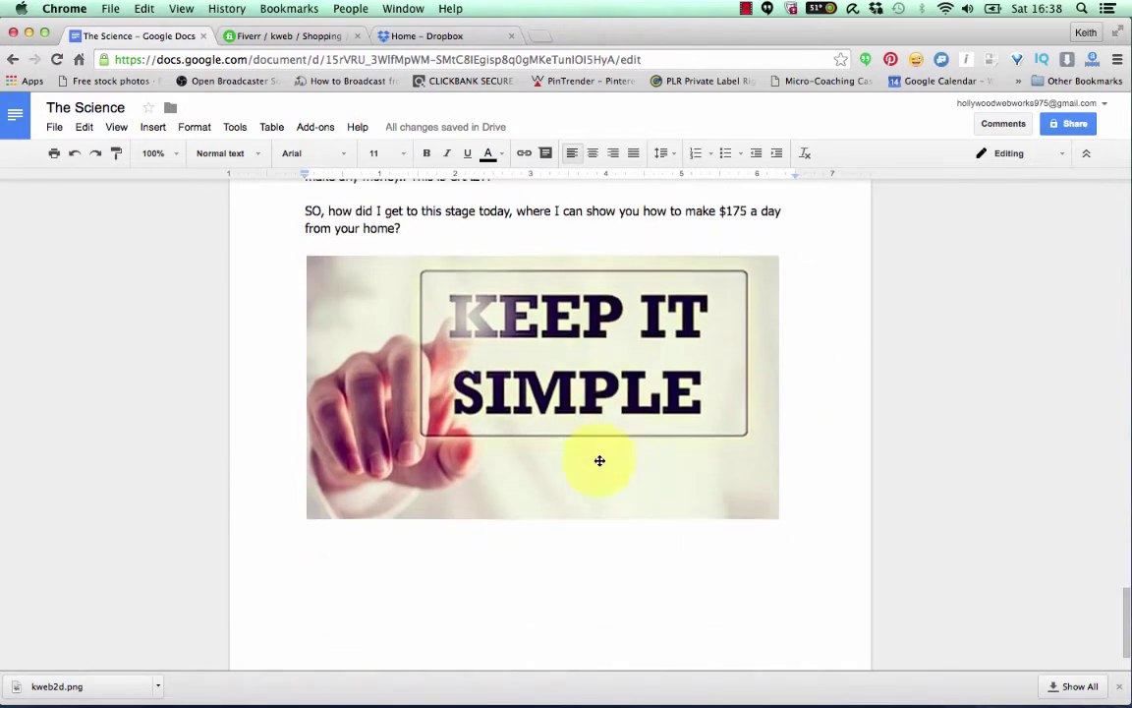
key("Return")
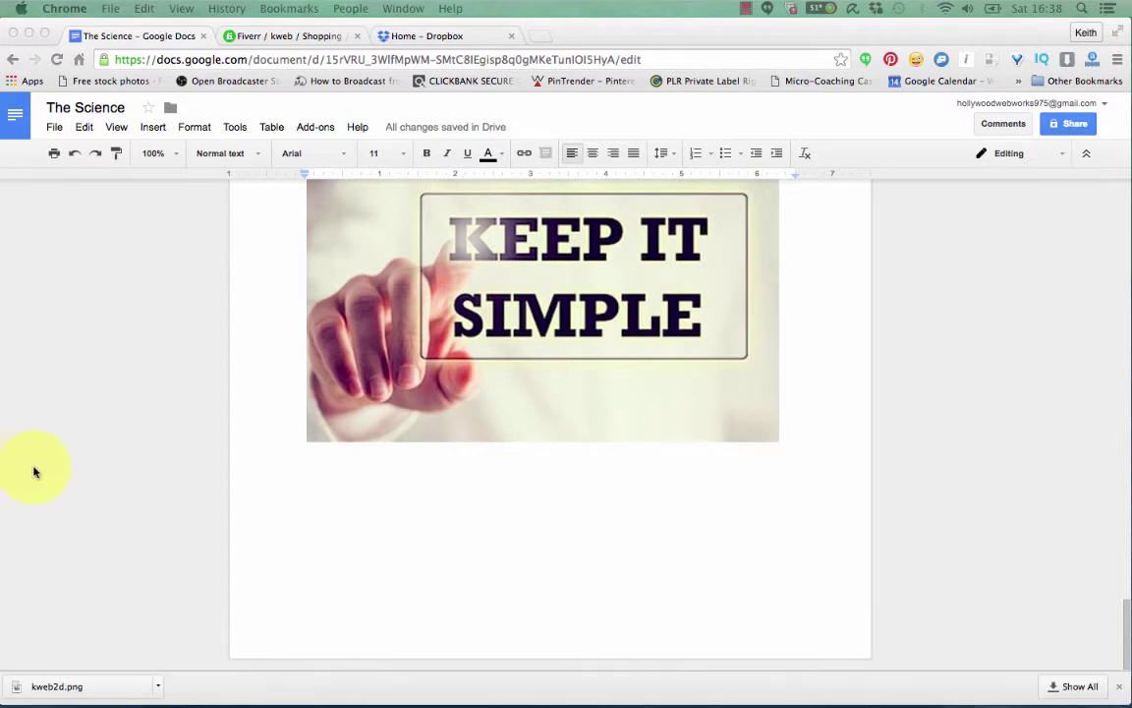
- Paste the 'Keep it simple' line, Step 1 paragraph and 'Do something once' line below the image
left_click(347, 489)
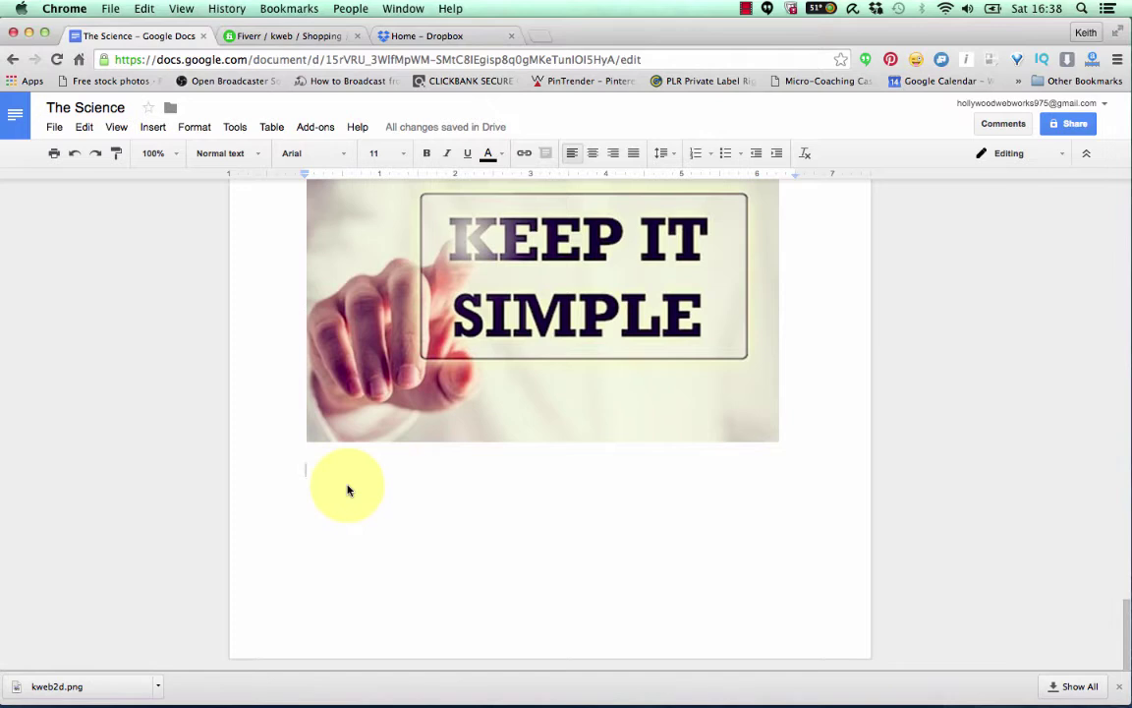
key("super+v")
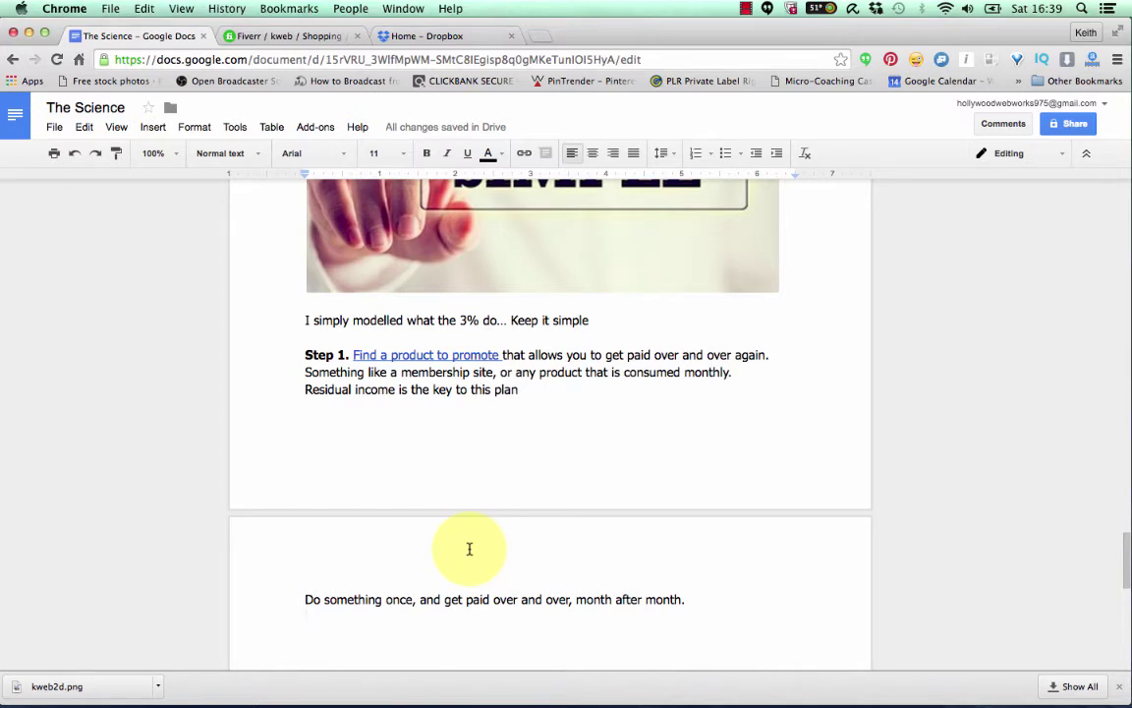
- Paste the remaining steps, 'All the best' sign-off, P.S. and photo after 'Do something once…'
scroll(487, 434, "up", 10)
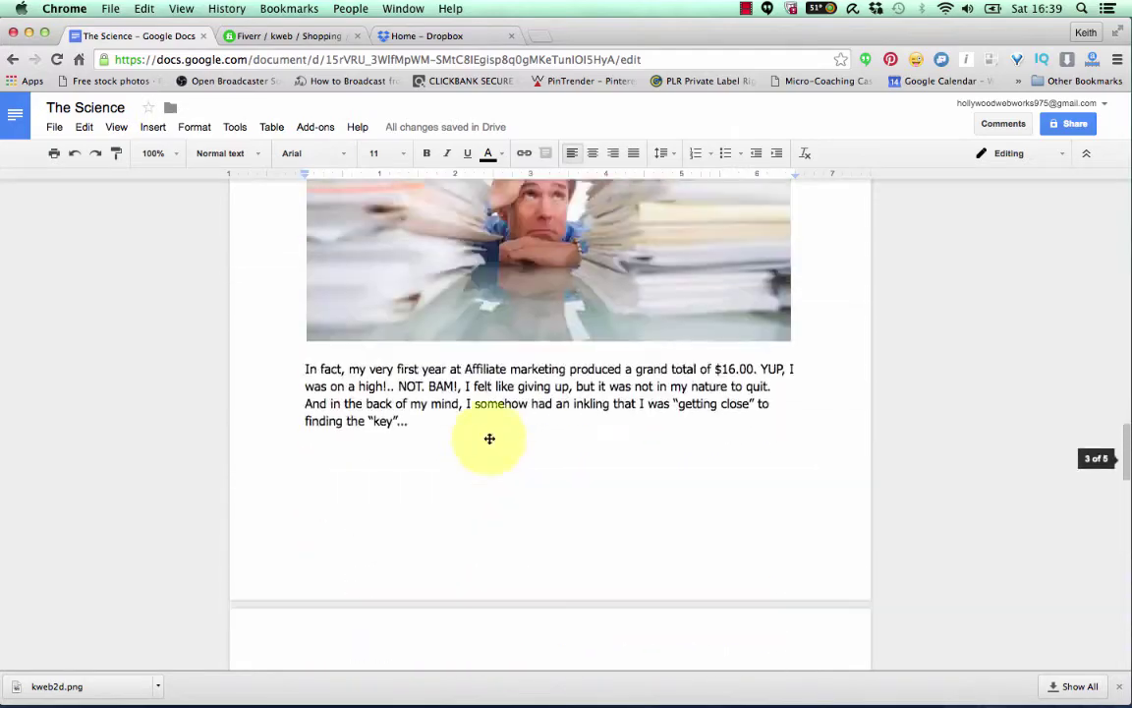
scroll(490, 438, "up", 15)
scroll(488, 438, "down", 5)
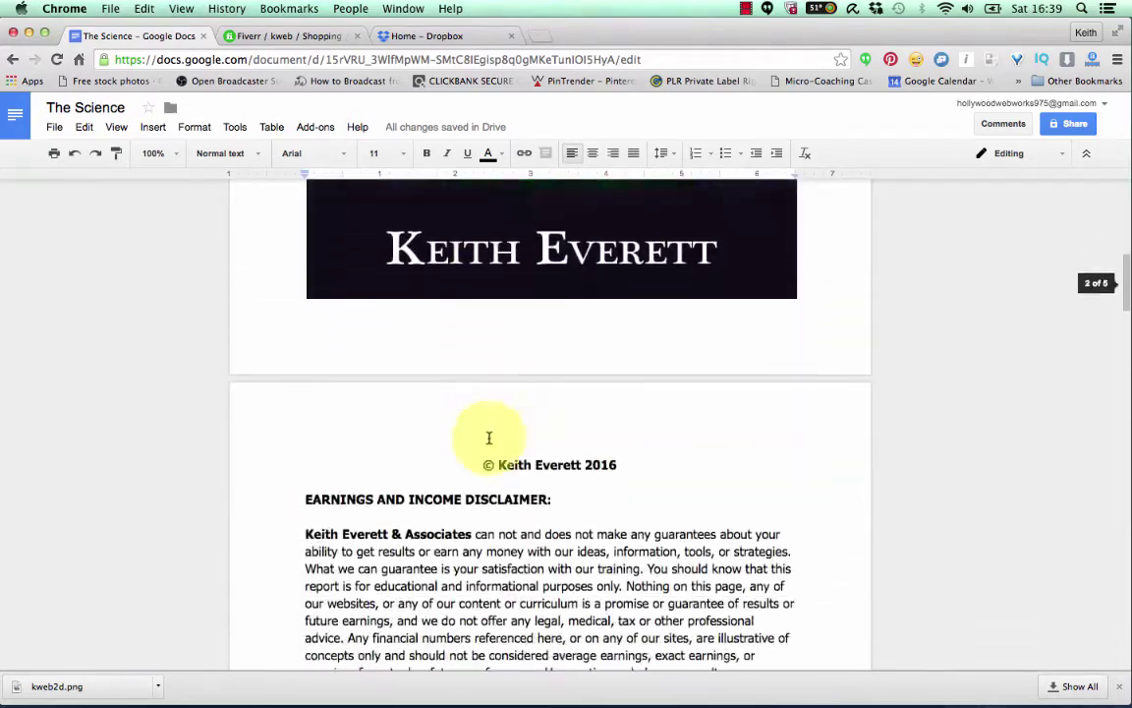
scroll(489, 438, "down", 8)
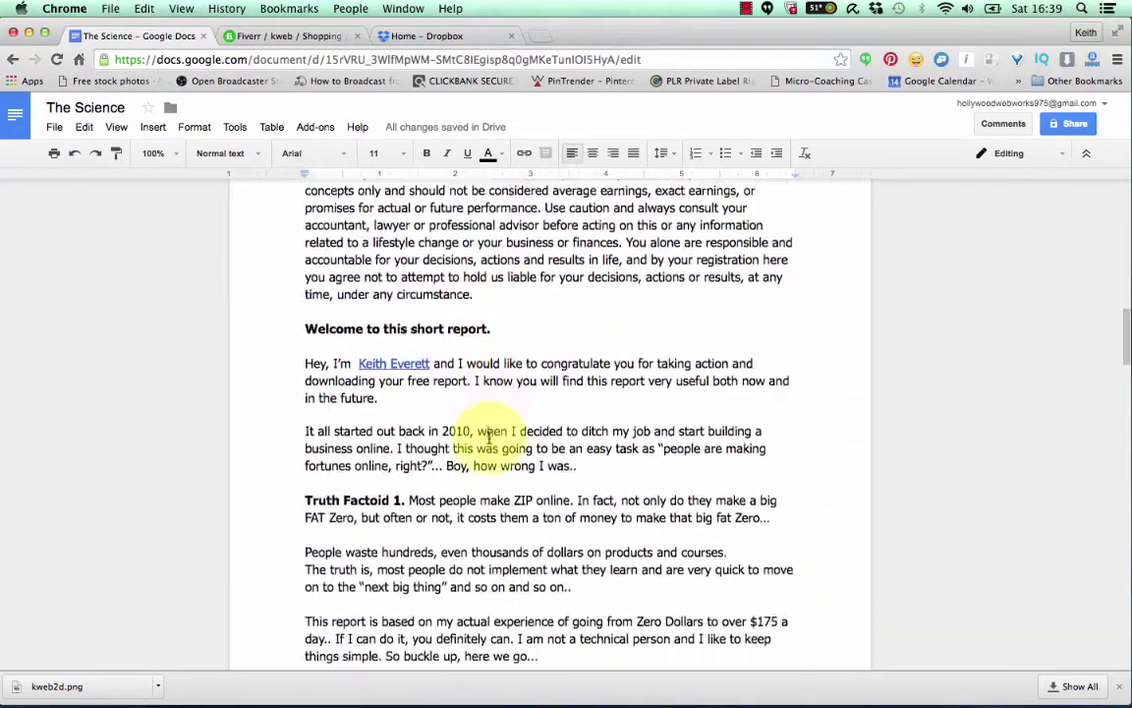
scroll(488, 436, "down", 3)
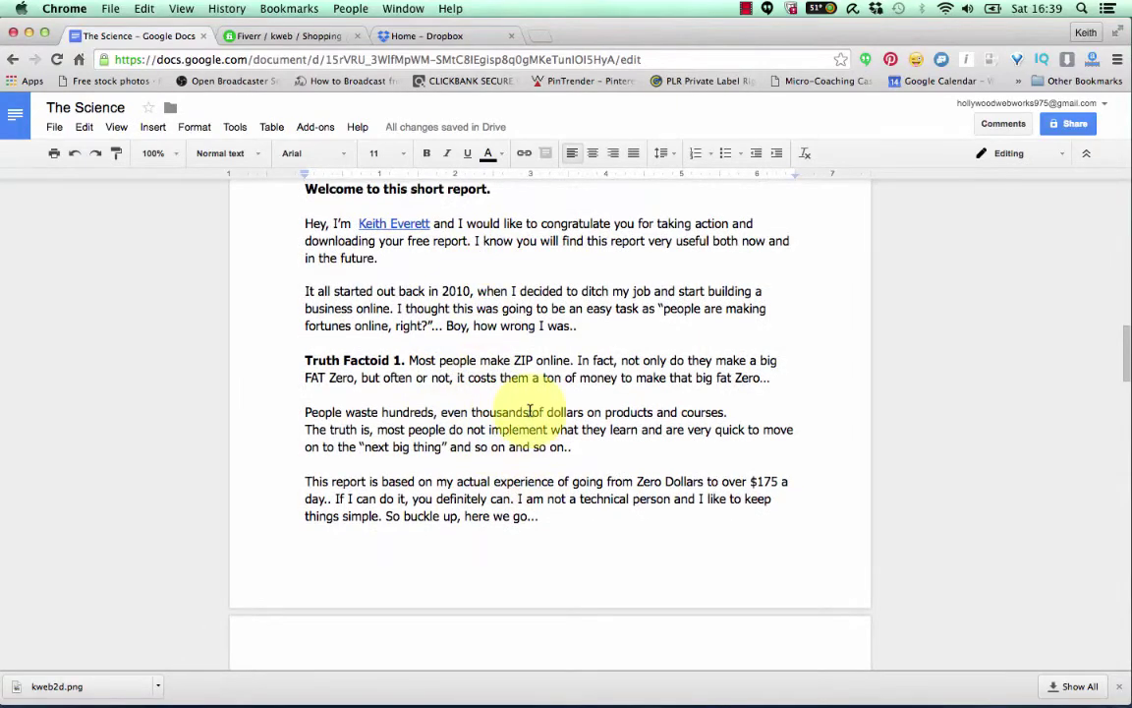
scroll(491, 381, "down", 4)
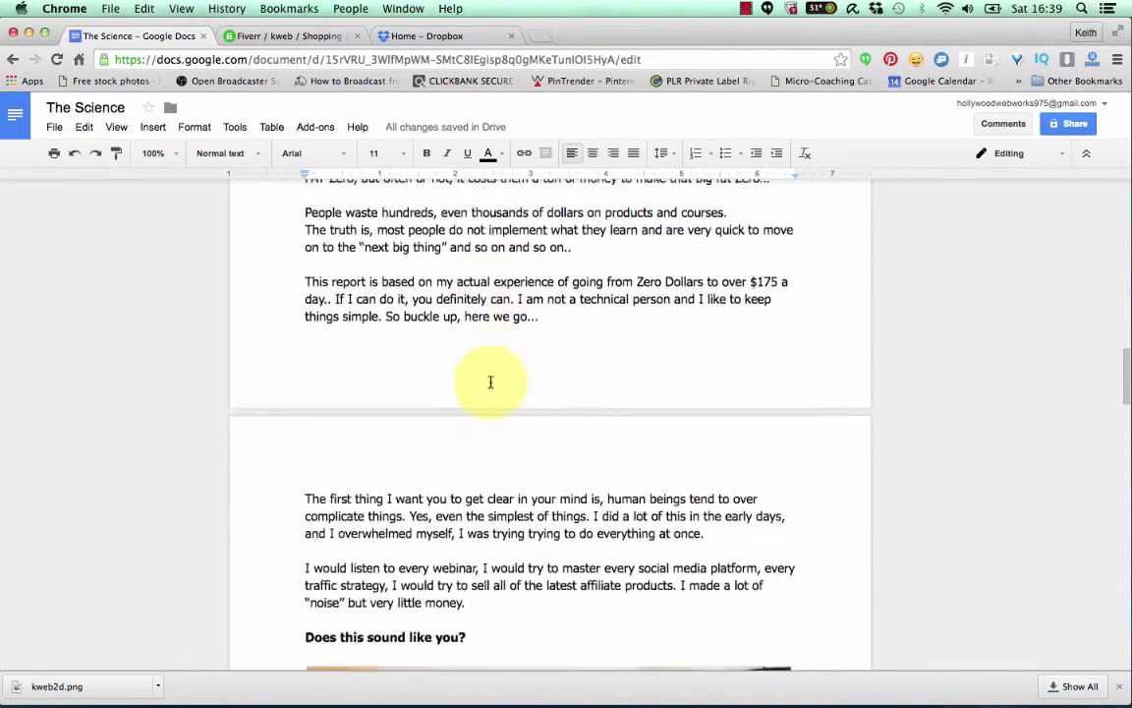
scroll(490, 381, "down", 9)
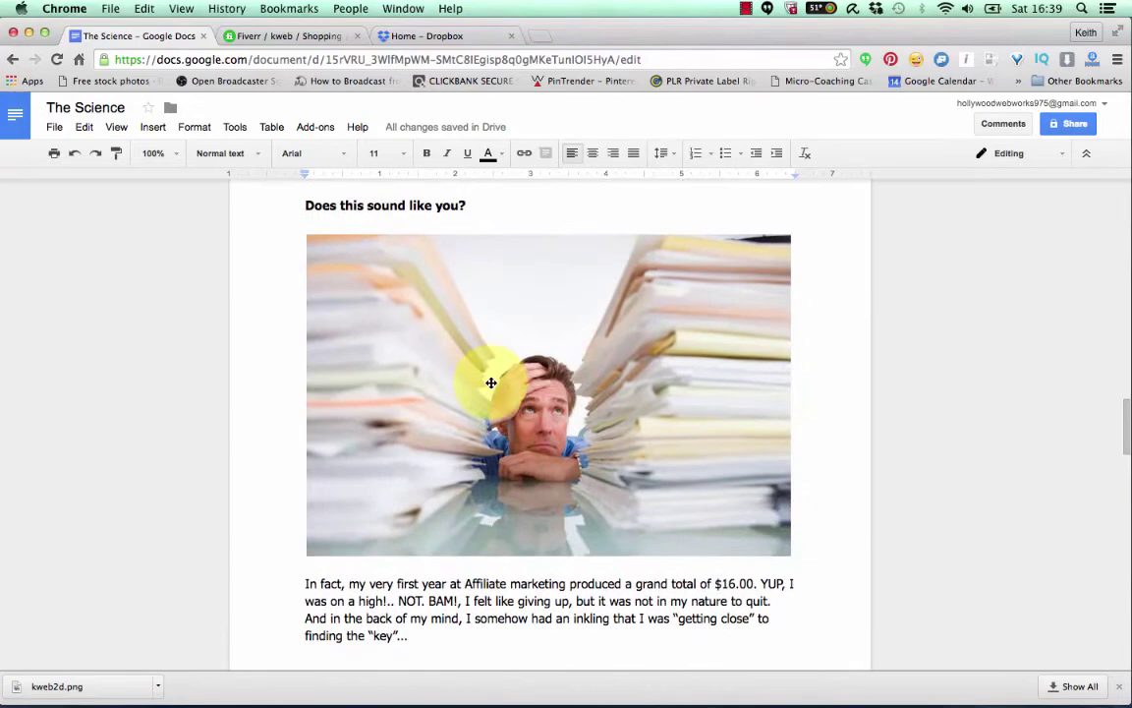
scroll(490, 381, "down", 7)
scroll(491, 381, "up", 2)
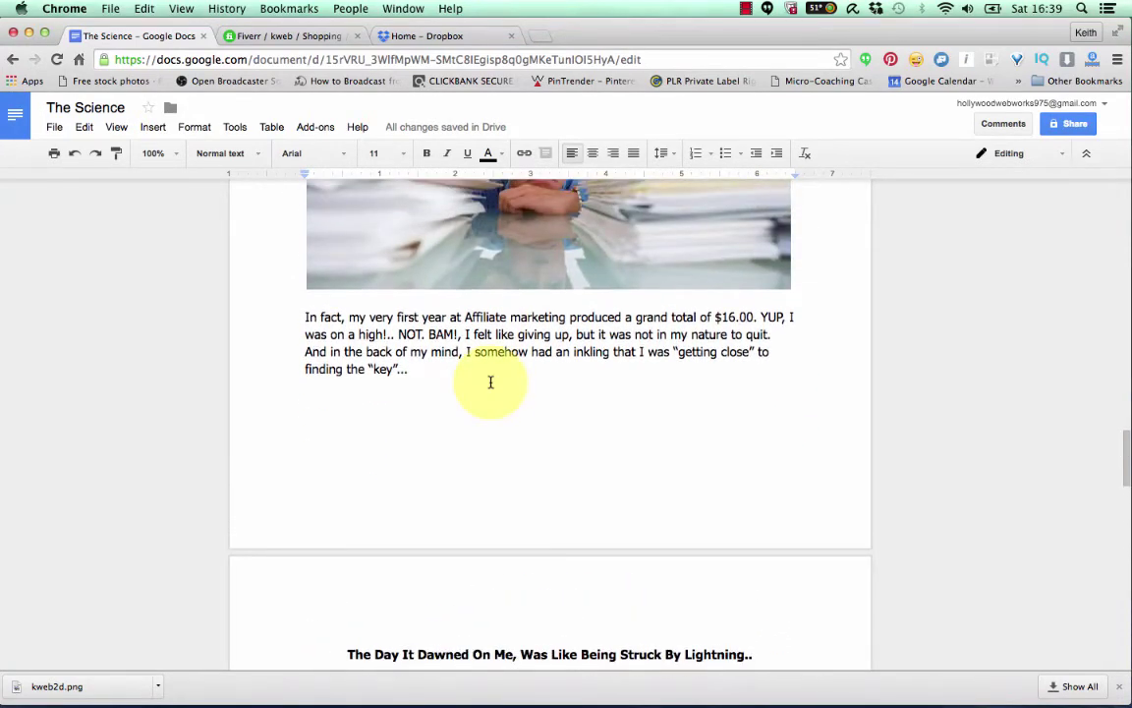
scroll(490, 382, "down", 14)
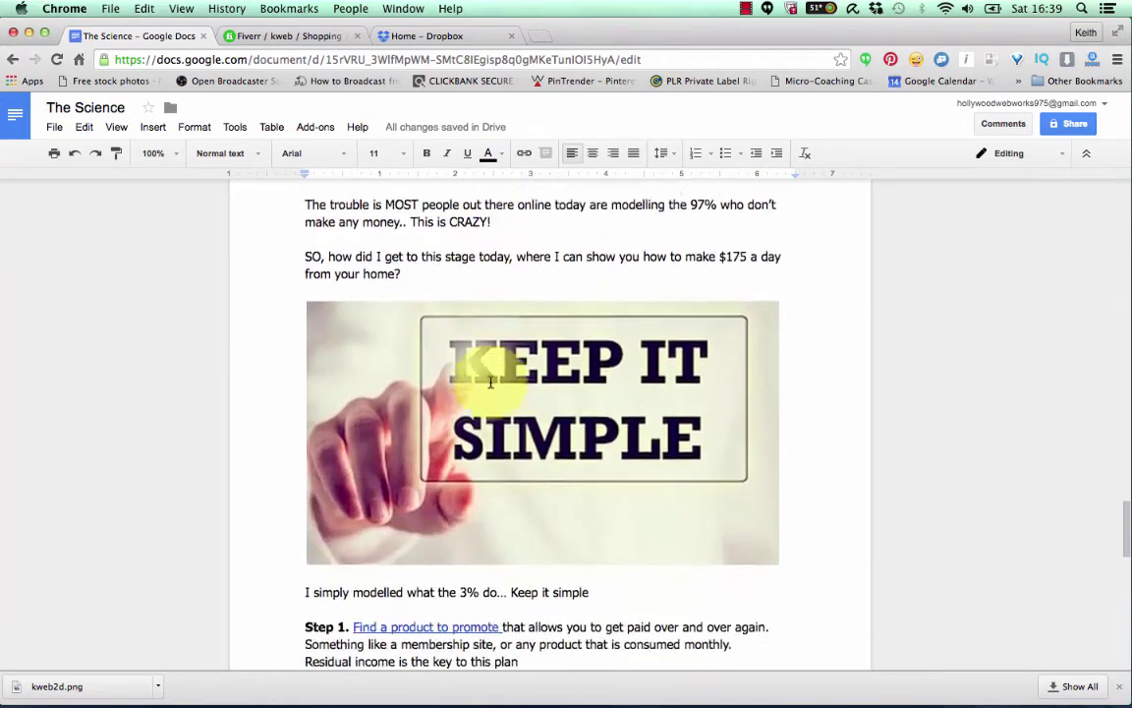
scroll(490, 381, "down", 5)
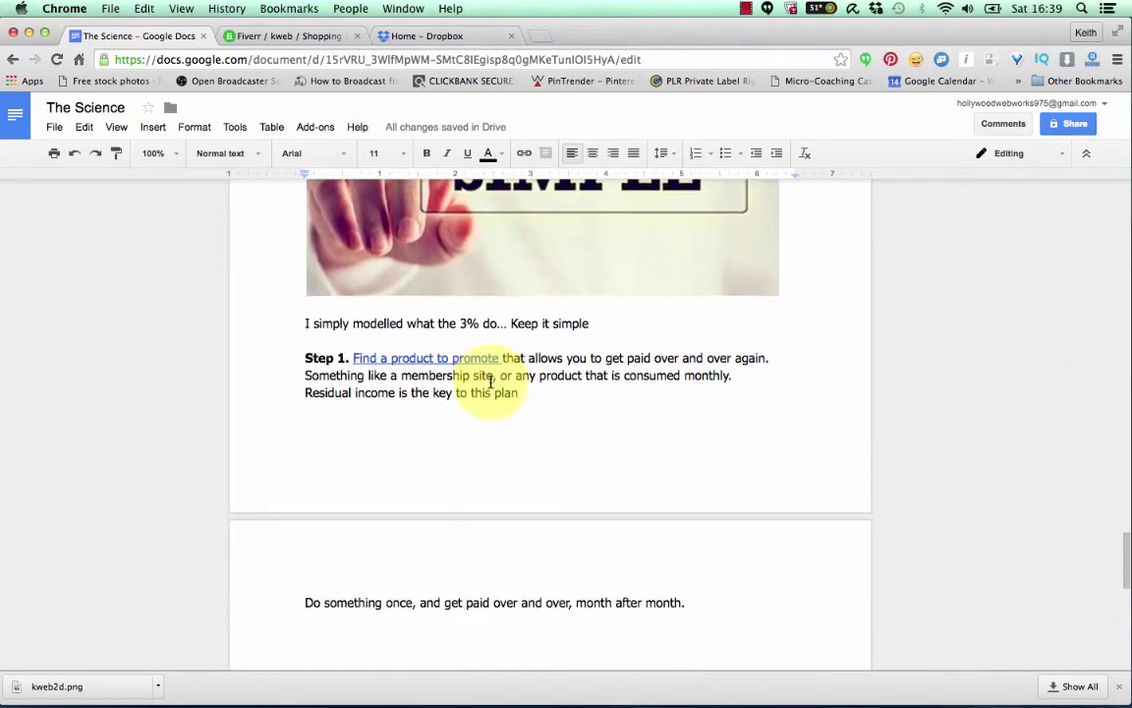
scroll(490, 381, "down", 3)
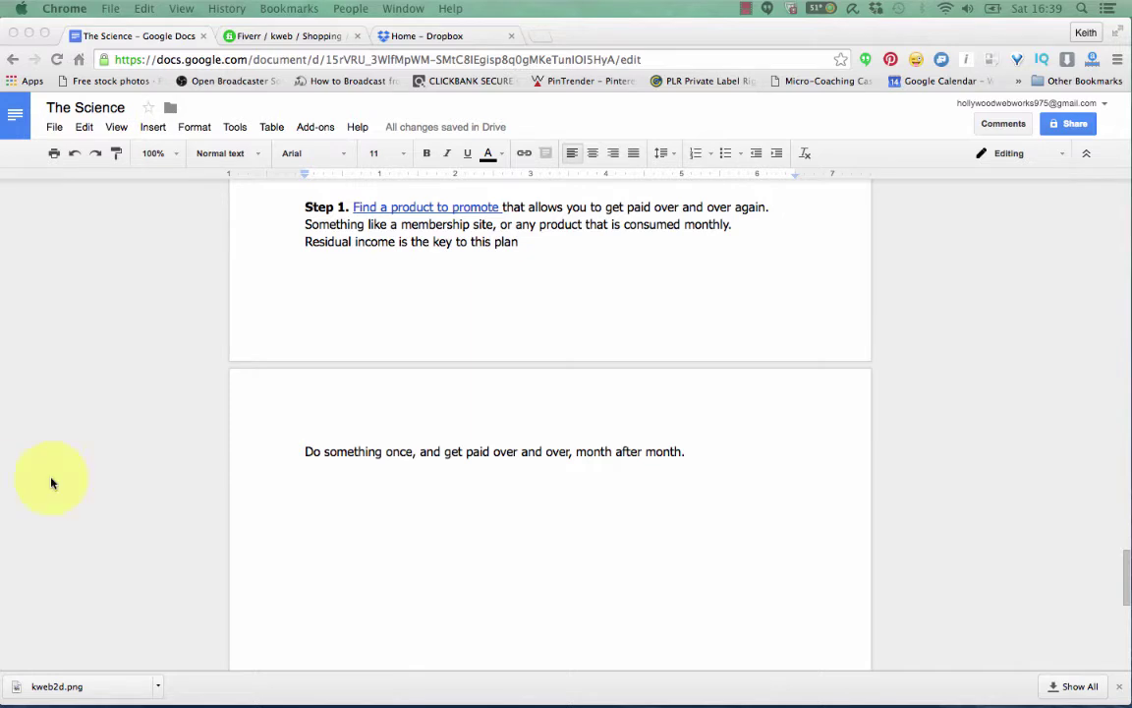
left_click(320, 476)
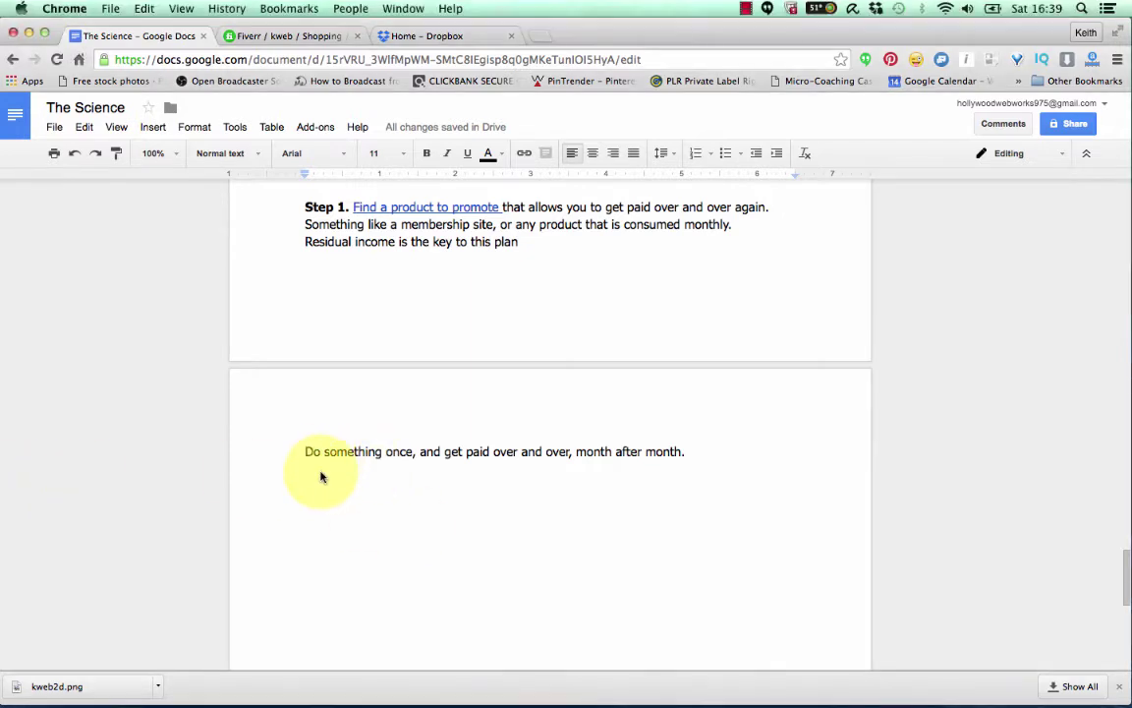
key("ctrl+v")
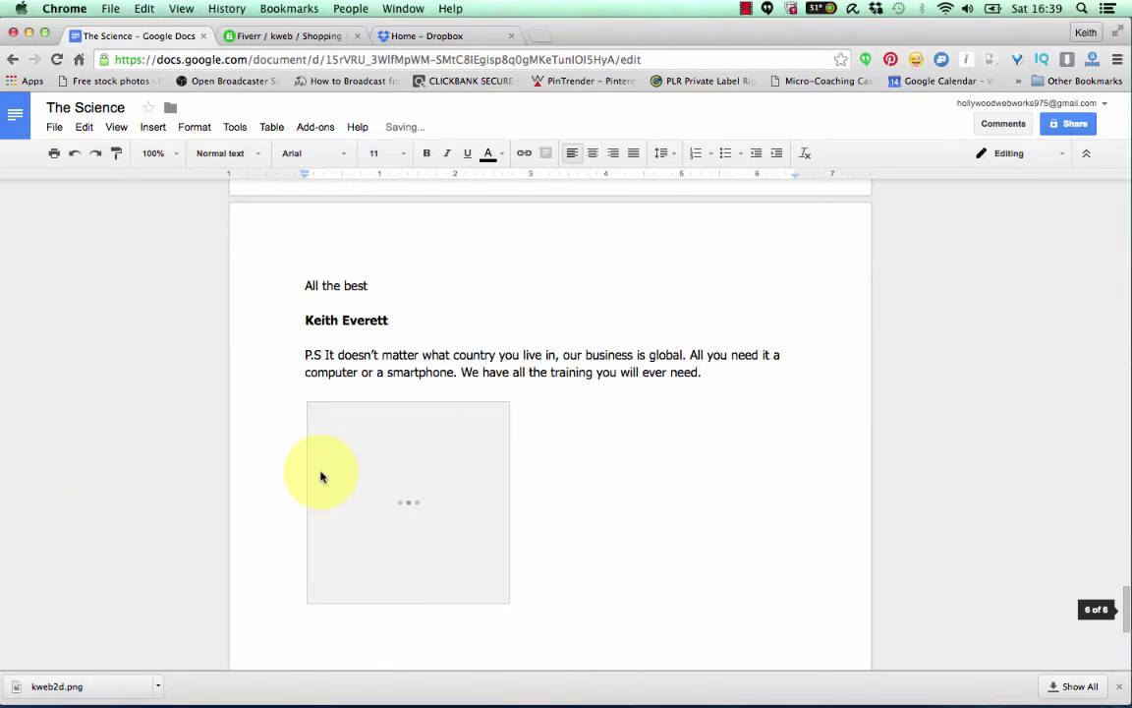
- Insert a blank line before Step 2
scroll(473, 449, "up", 20)
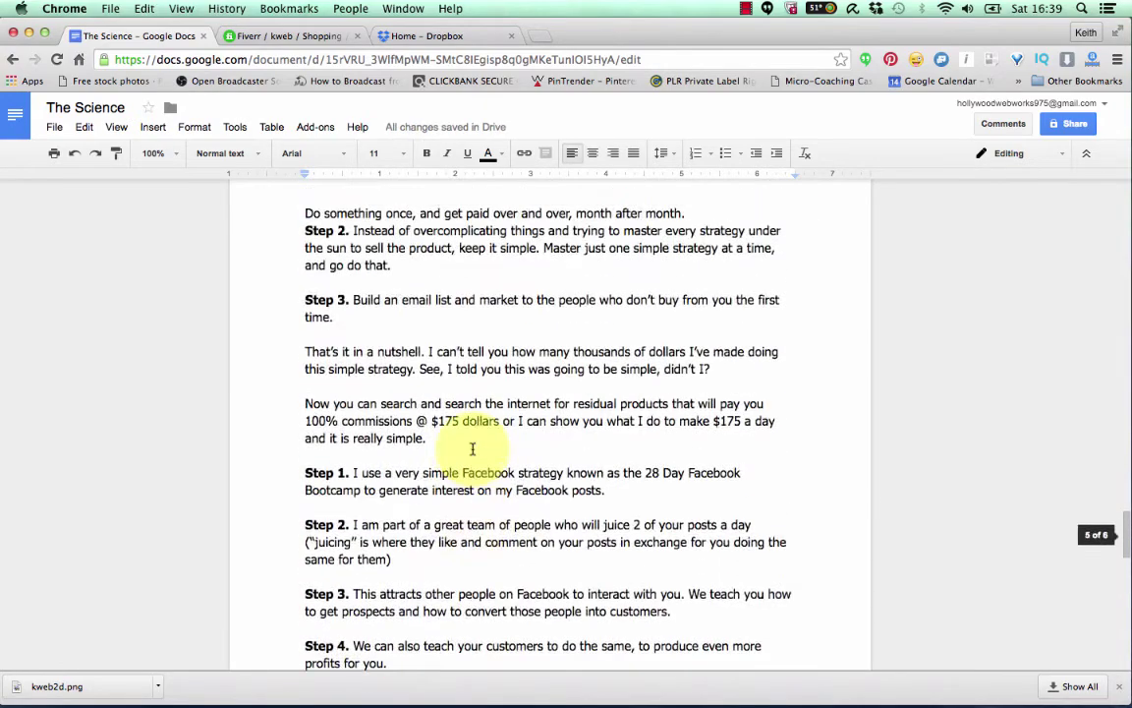
scroll(473, 449, "down", 8)
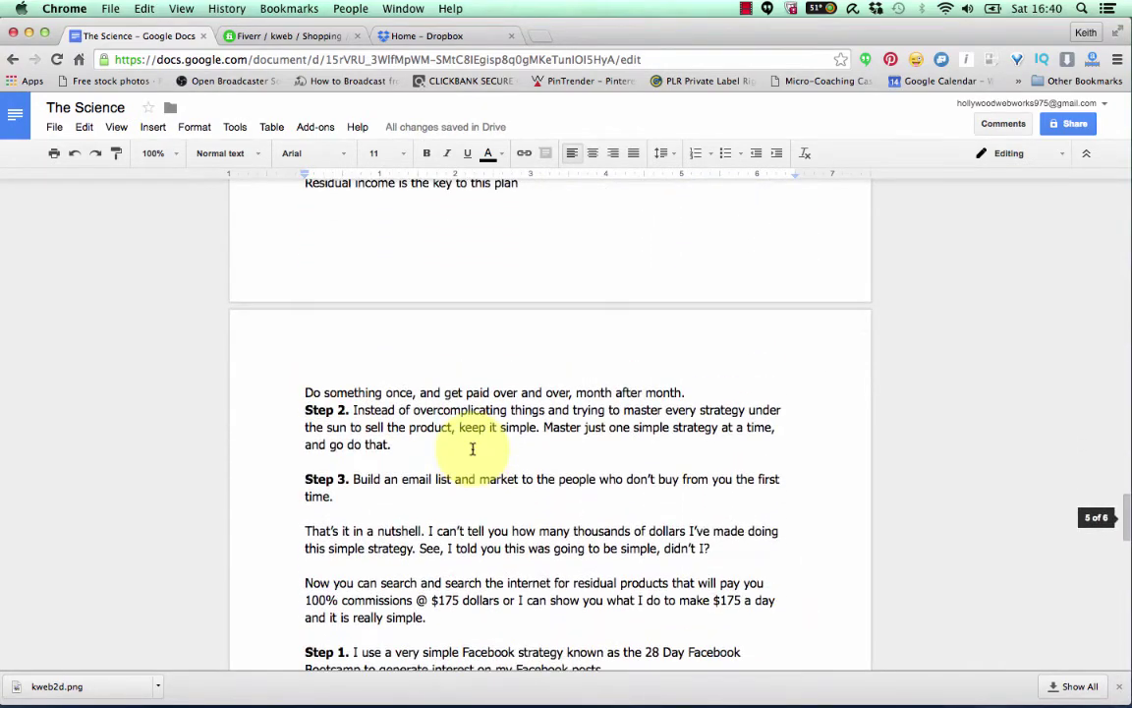
left_click(305, 410)
key("Return")
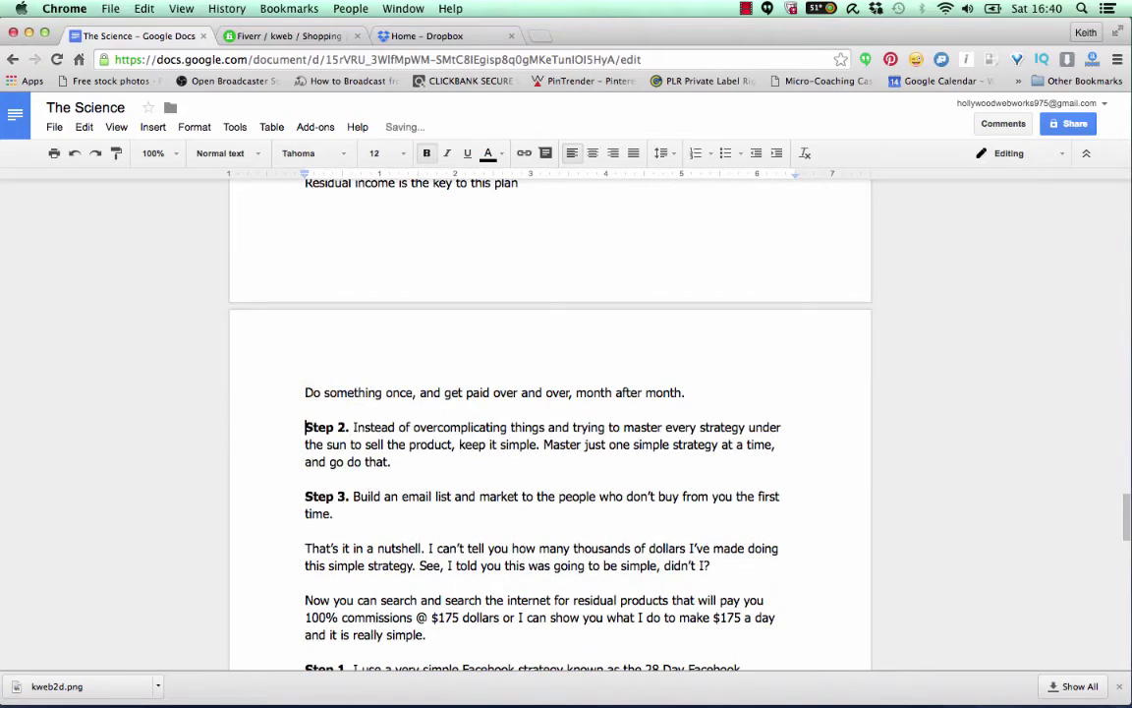
- Replace the closing photo with the author headshot uploaded from the ebook folder
scroll(483, 418, "down", 20)
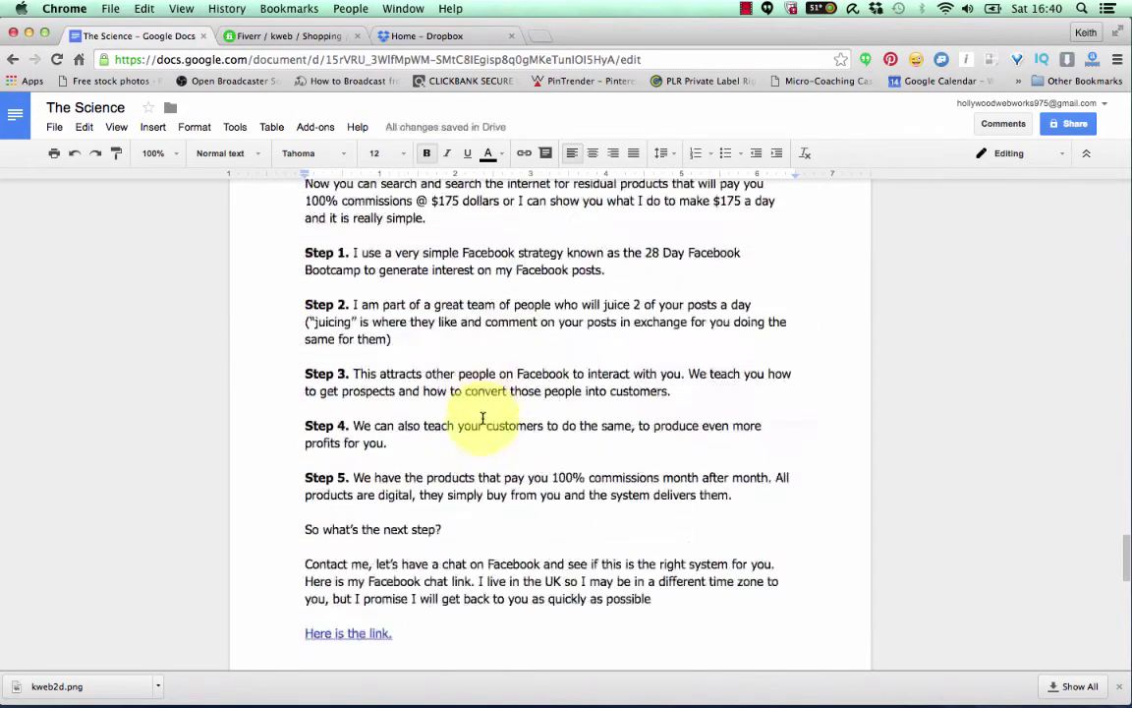
scroll(483, 418, "down", 3)
left_click(473, 422)
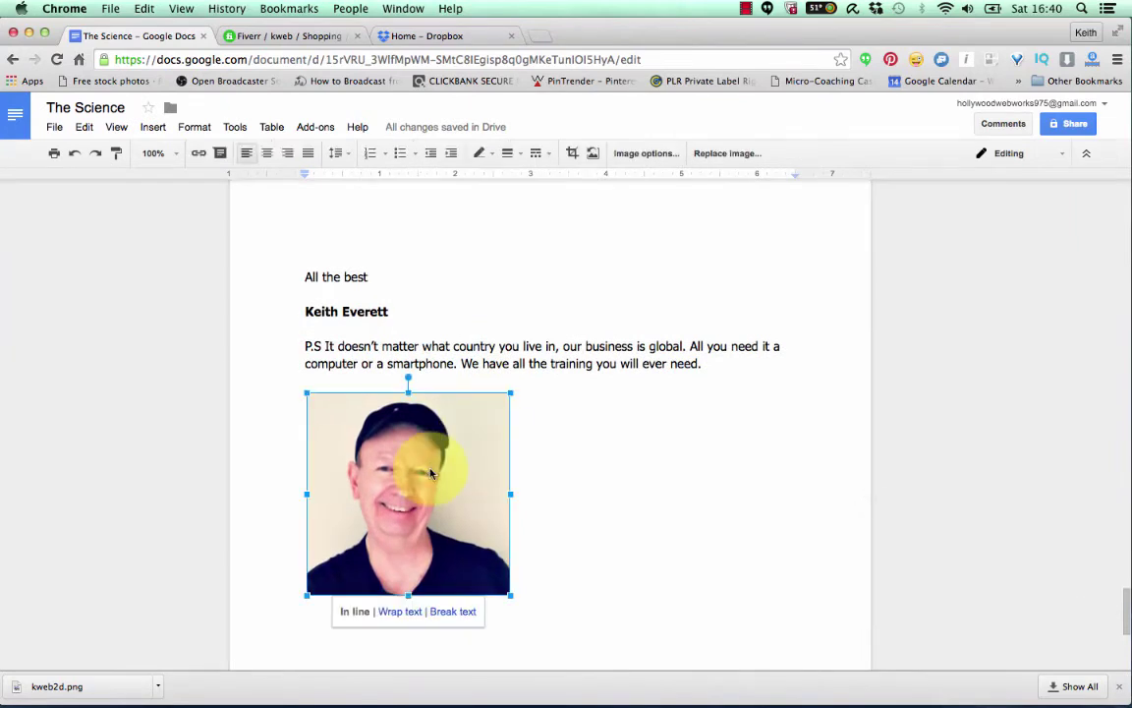
key("BackSpace")
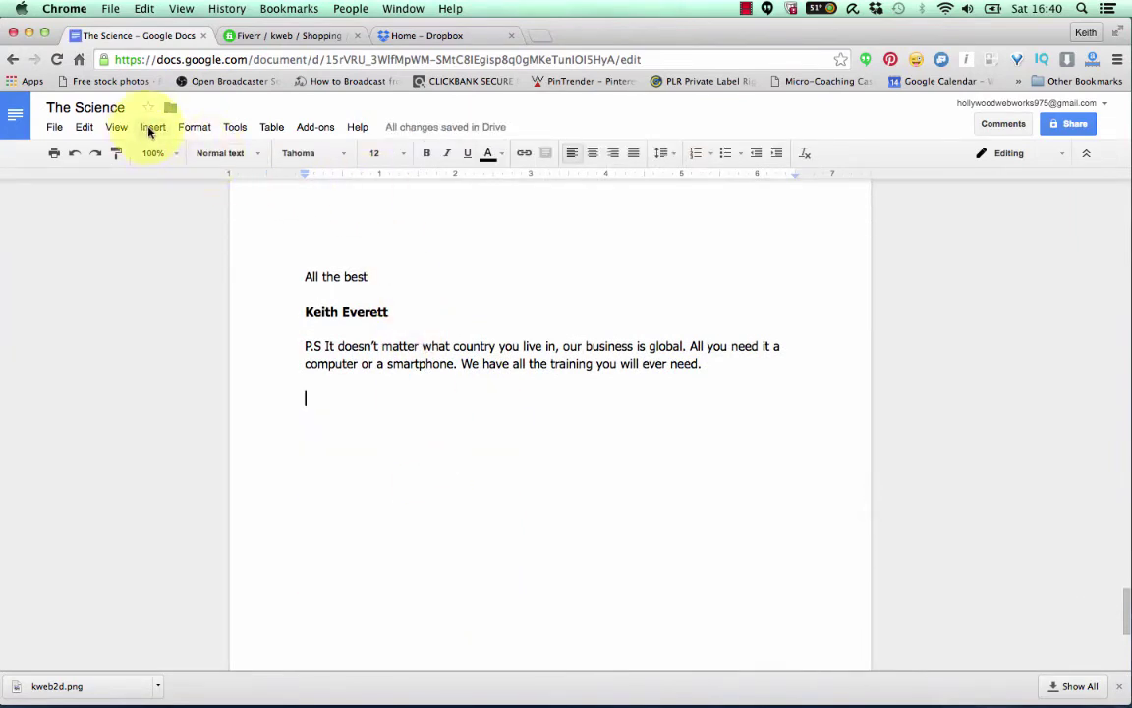
left_click(152, 126)
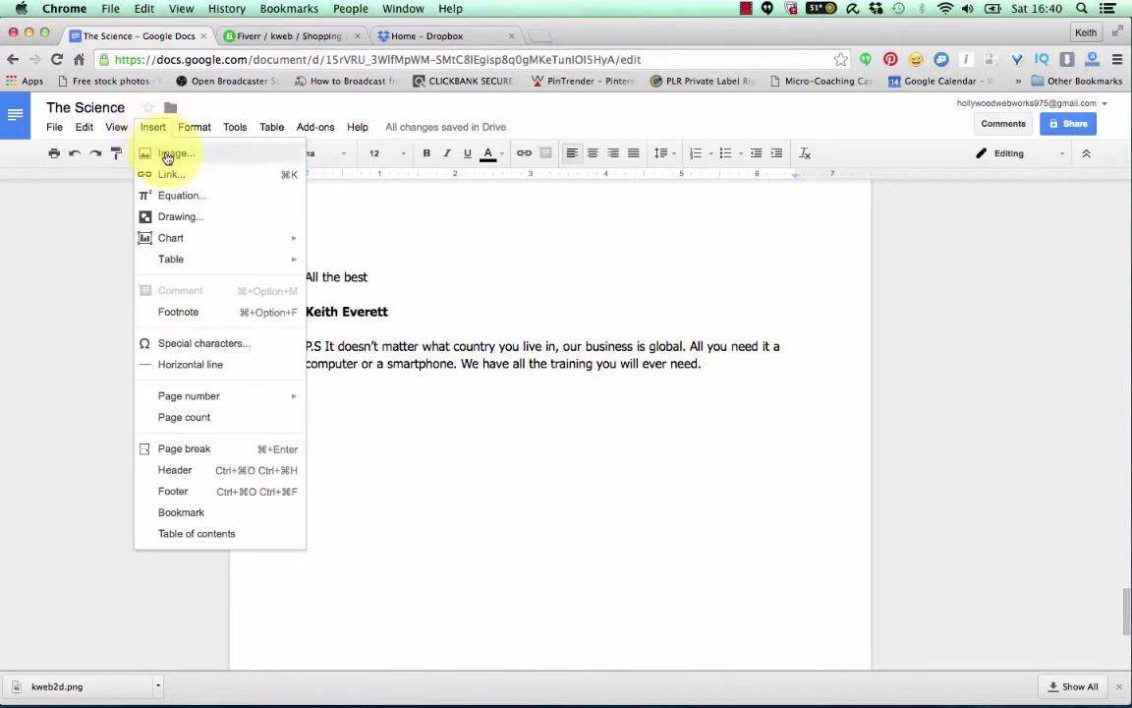
left_click(165, 154)
left_click(546, 420)
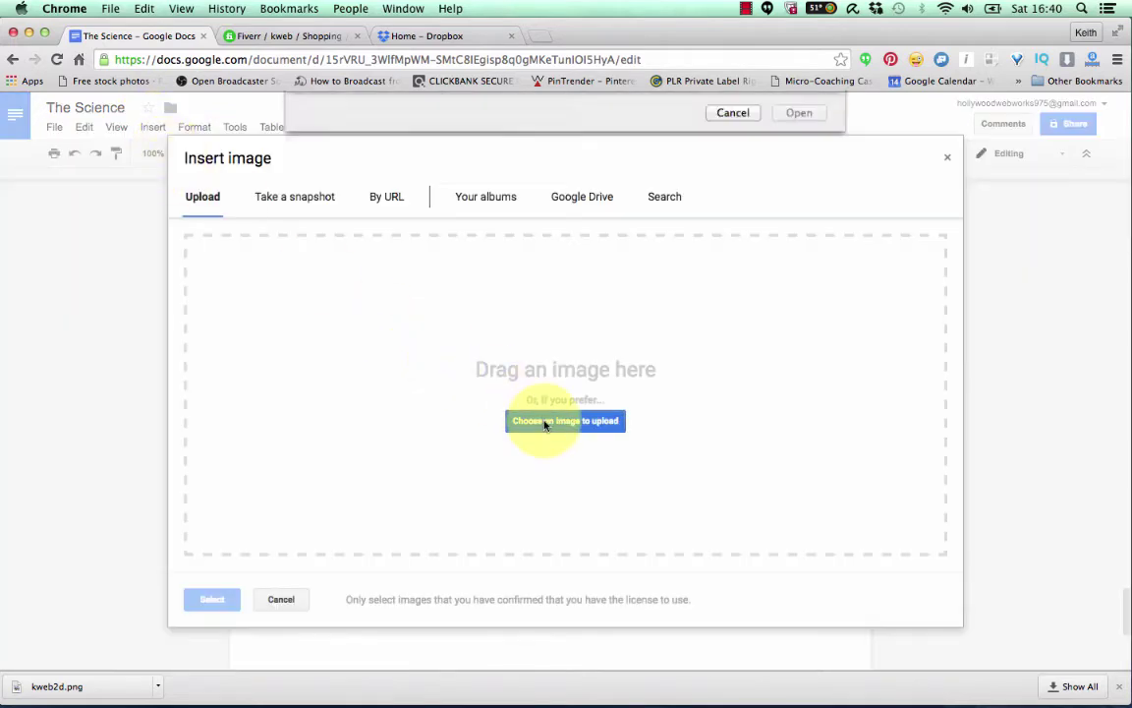
left_click(639, 248)
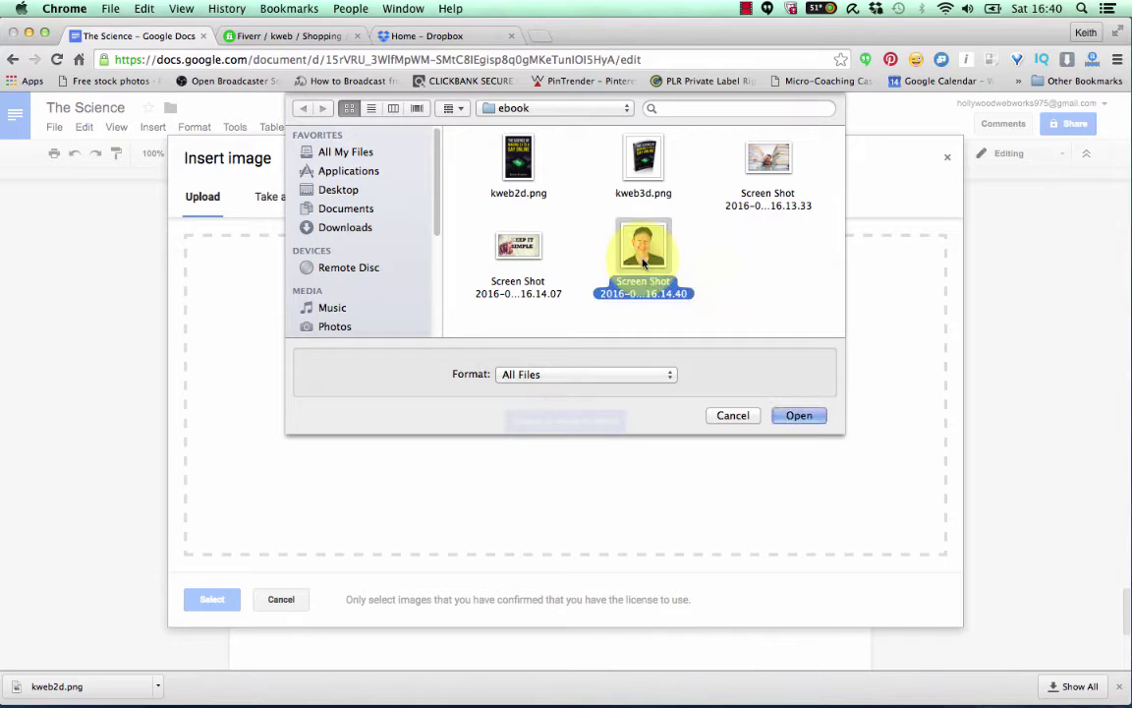
left_click(792, 416)
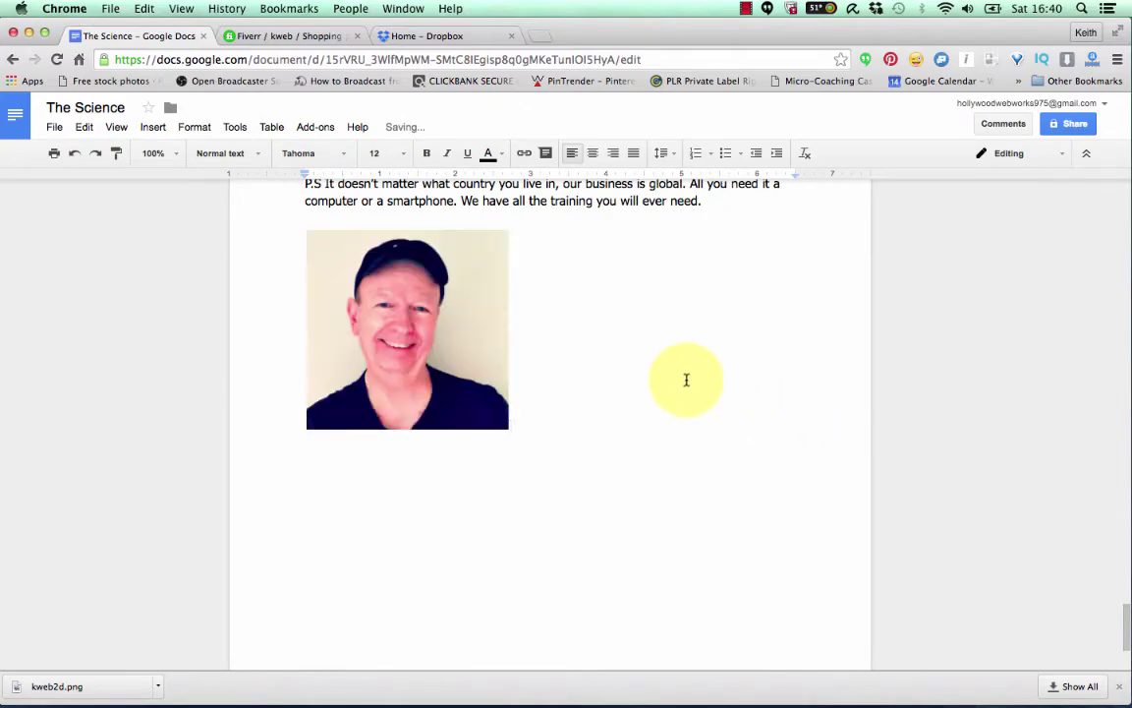
- Scroll through the finished ebook to its last page and back up to the cover
scroll(672, 375, "up", 20)
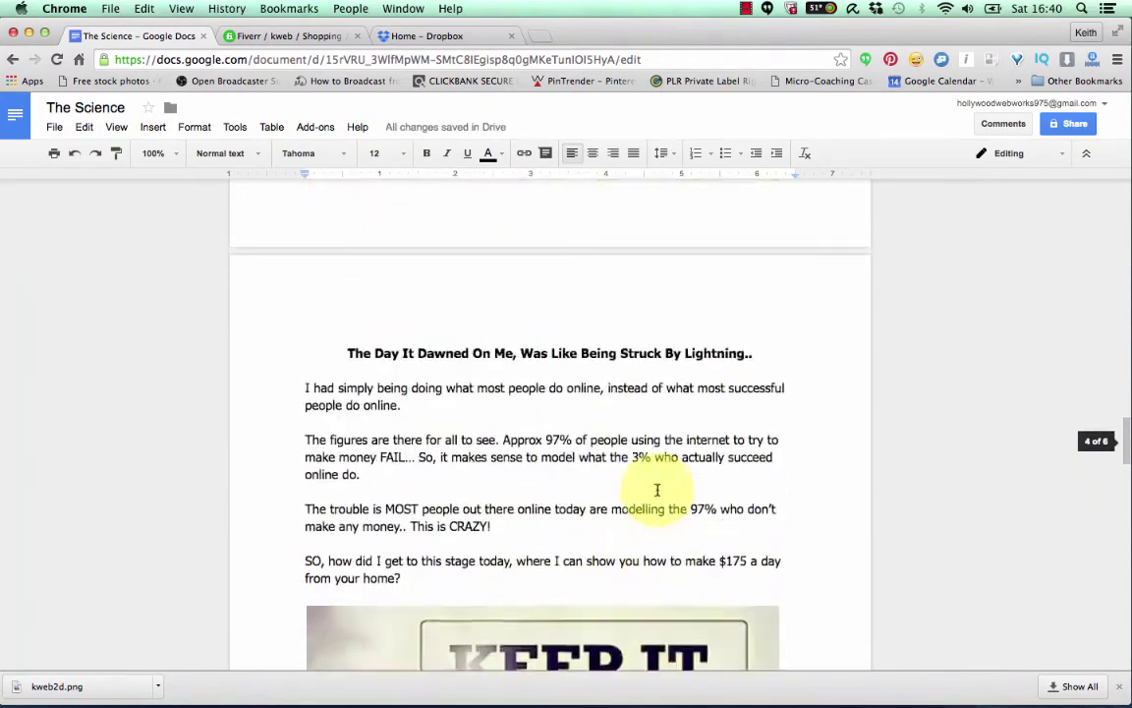
scroll(658, 490, "up", 20)
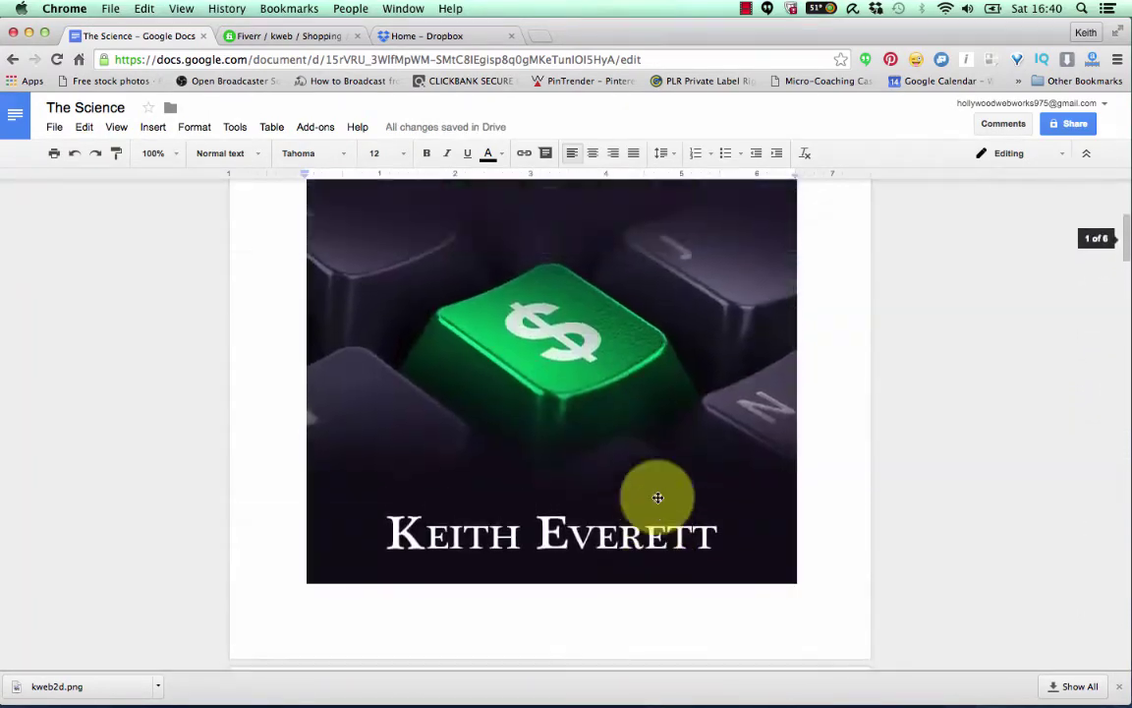
scroll(657, 497, "down", 10)
scroll(656, 492, "down", 1)
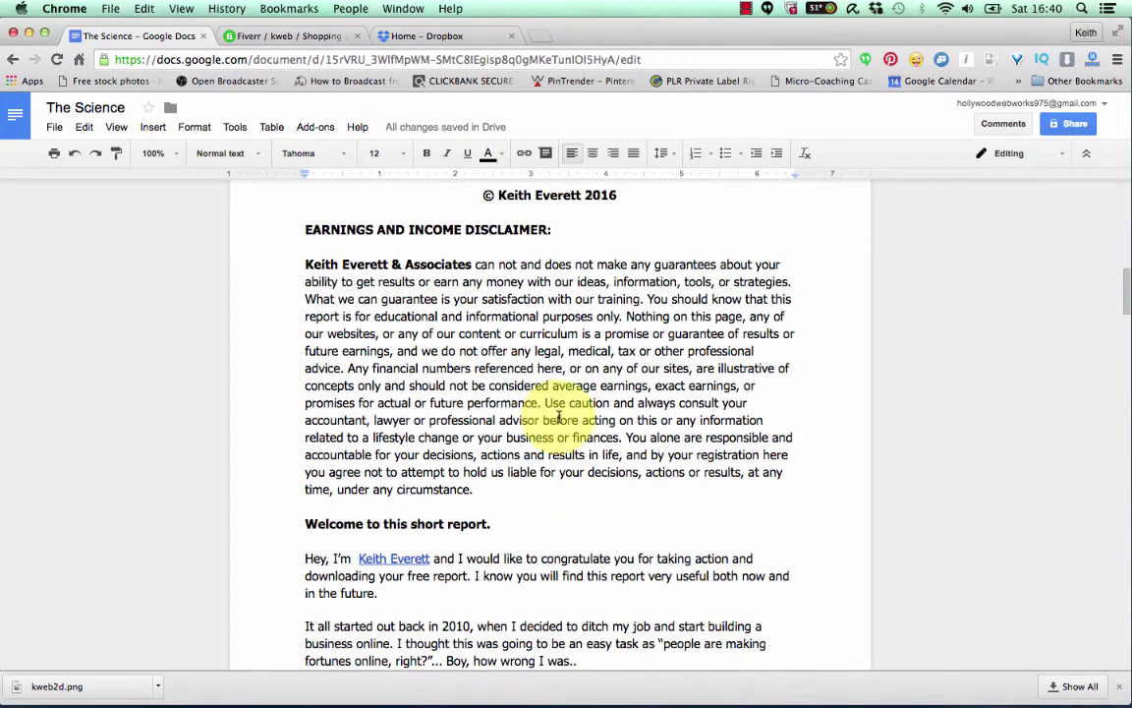
scroll(567, 421, "down", 15)
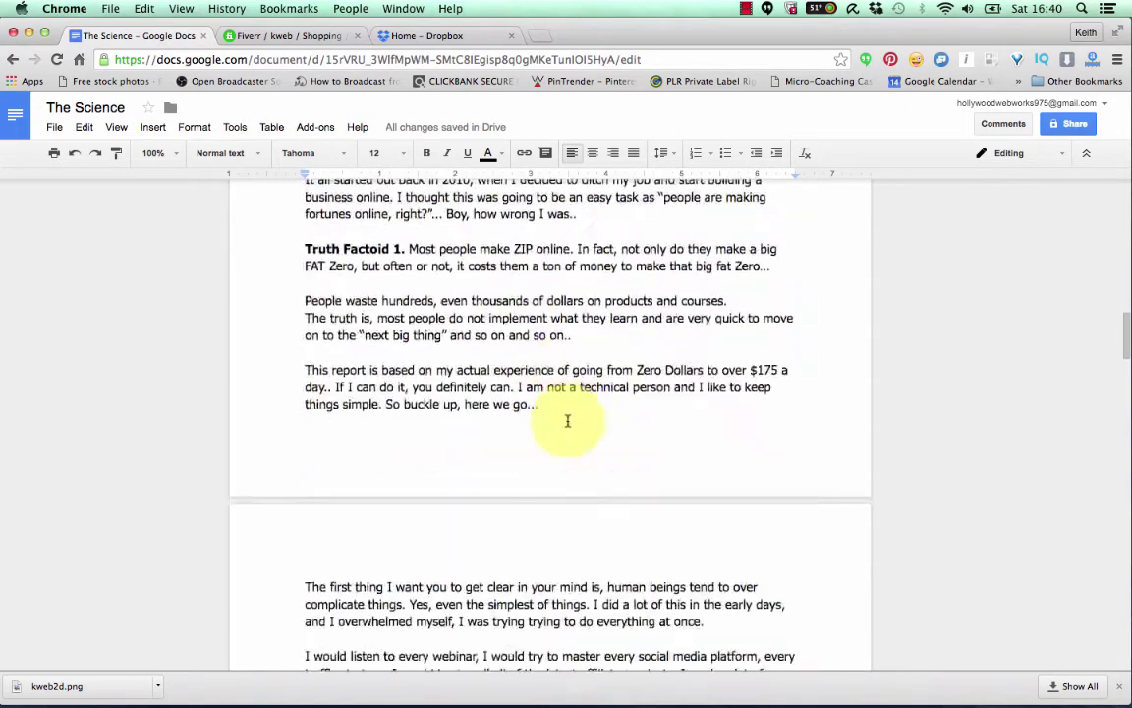
scroll(567, 421, "down", 5)
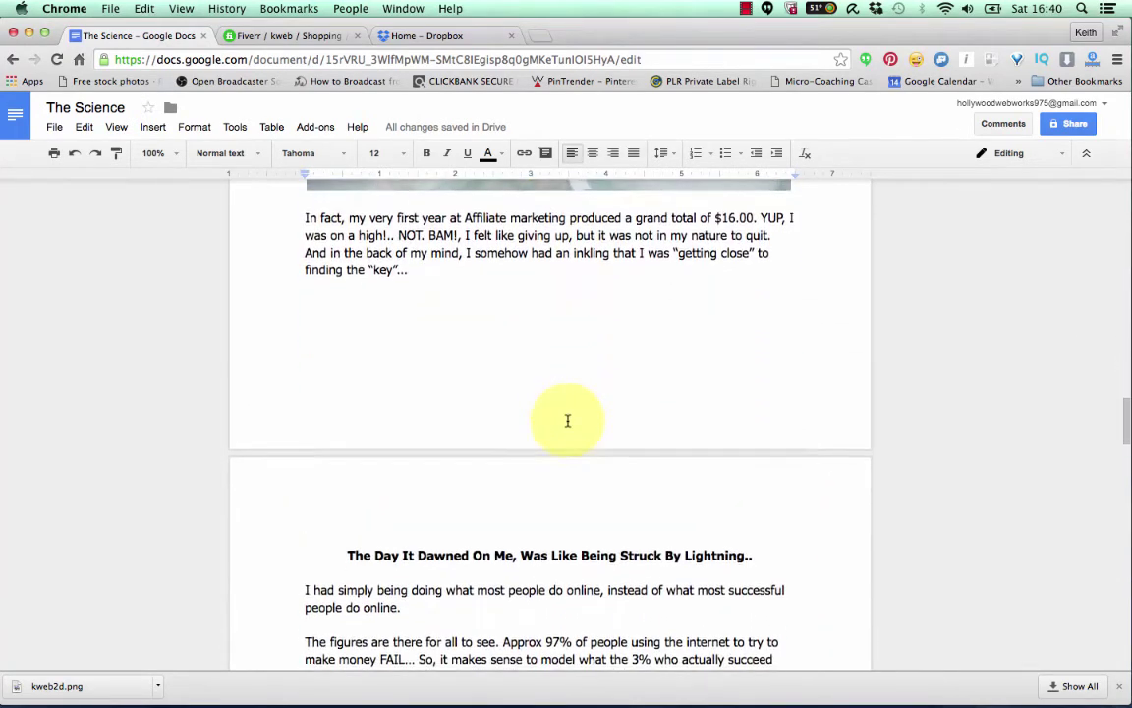
scroll(568, 421, "down", 8)
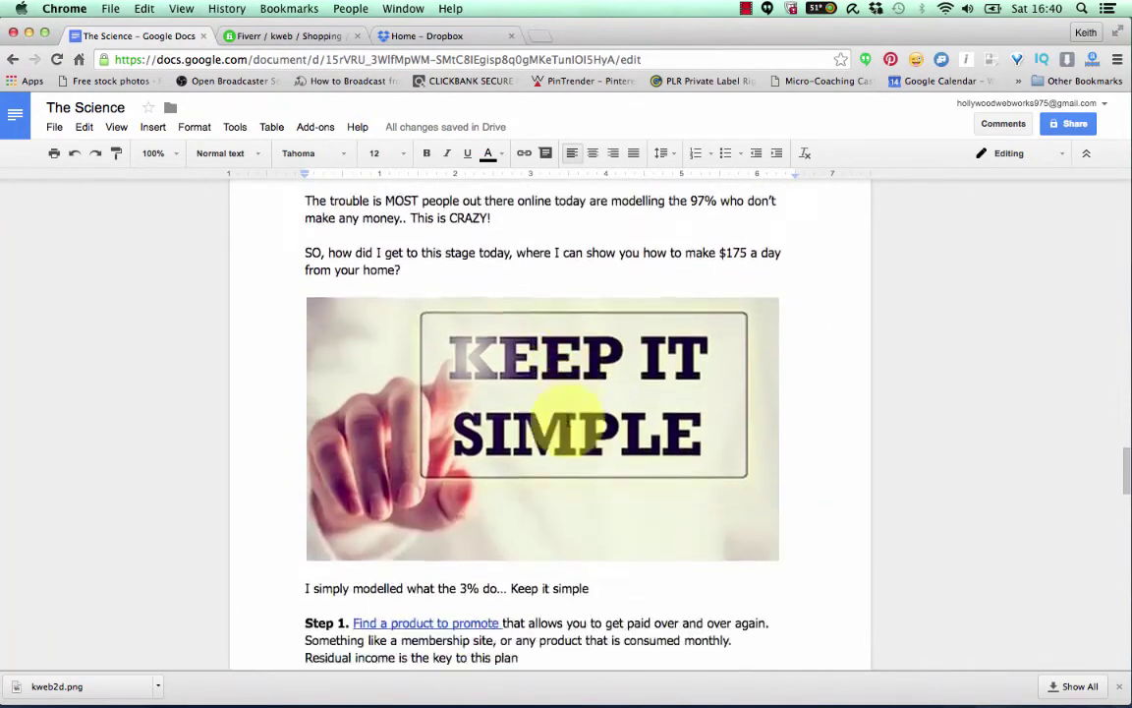
scroll(567, 421, "down", 7)
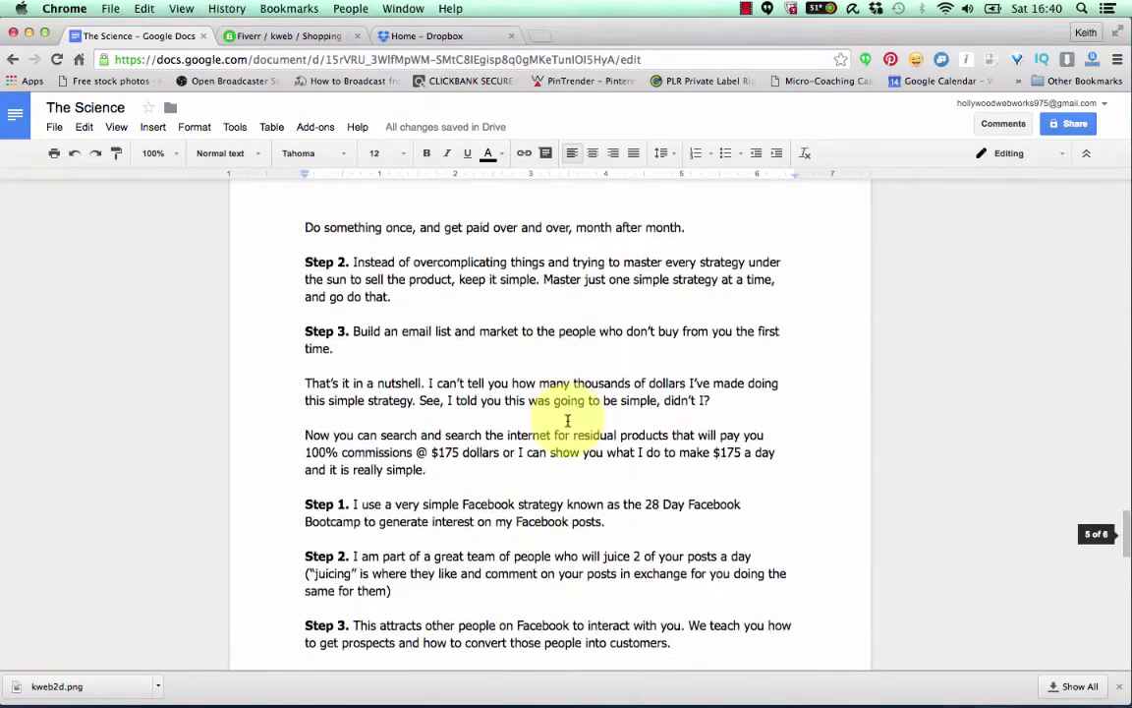
scroll(568, 420, "down", 5)
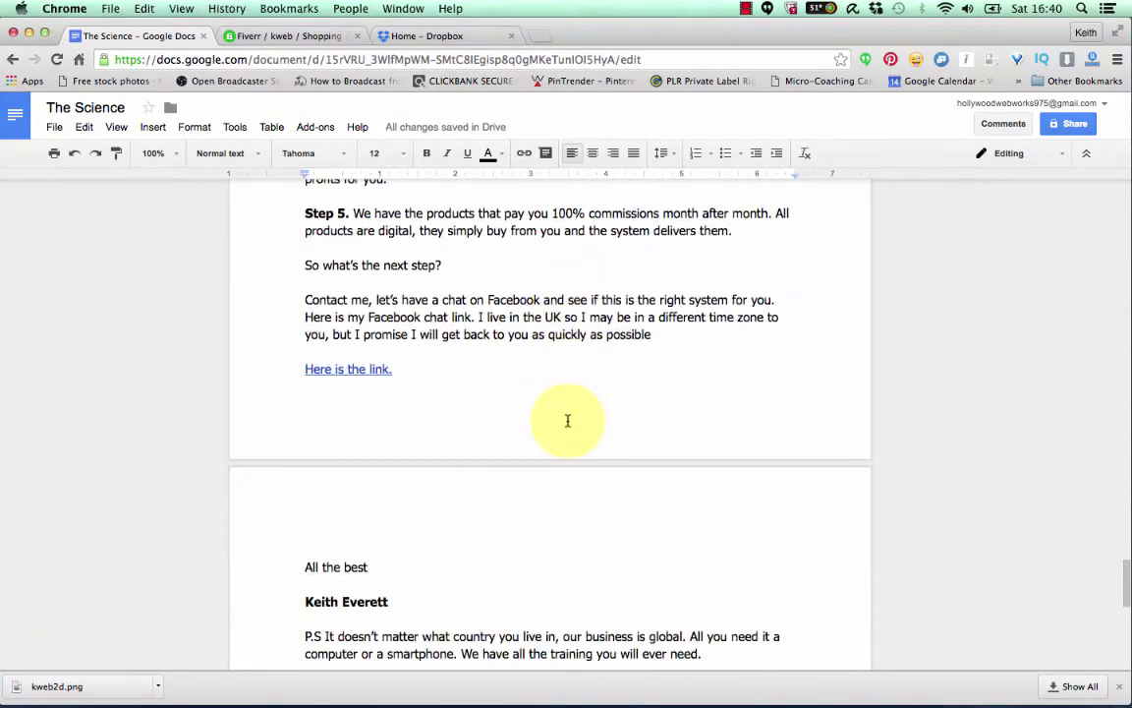
scroll(567, 421, "down", 4)
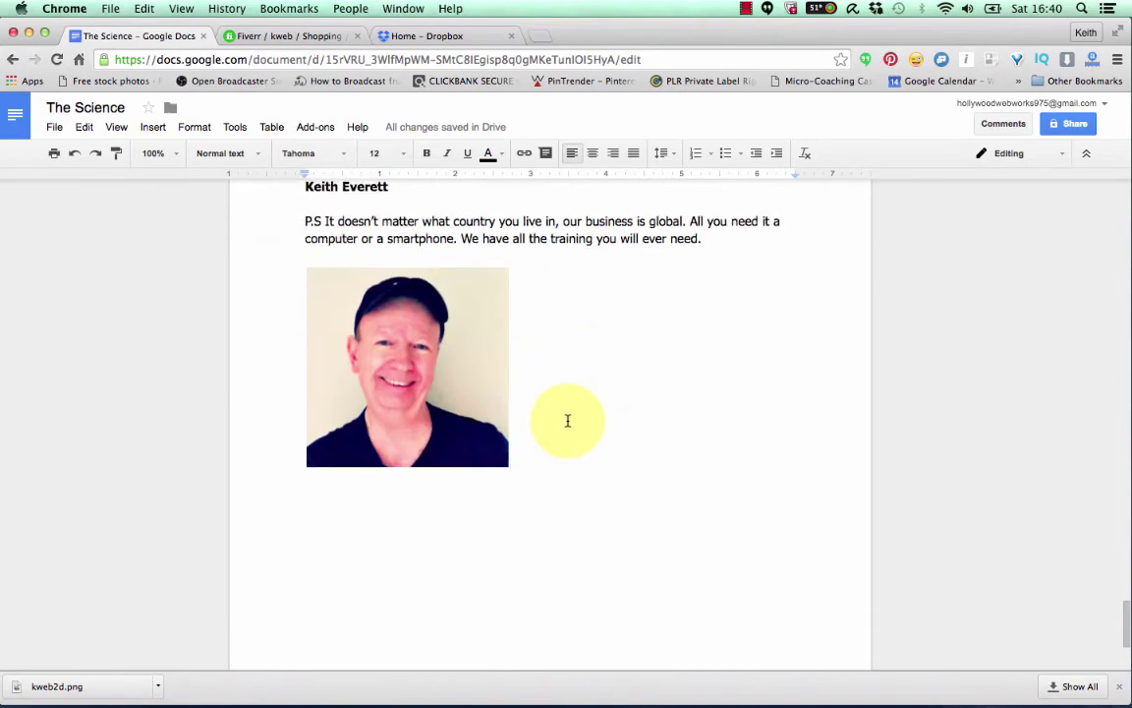
scroll(568, 421, "down", 3)
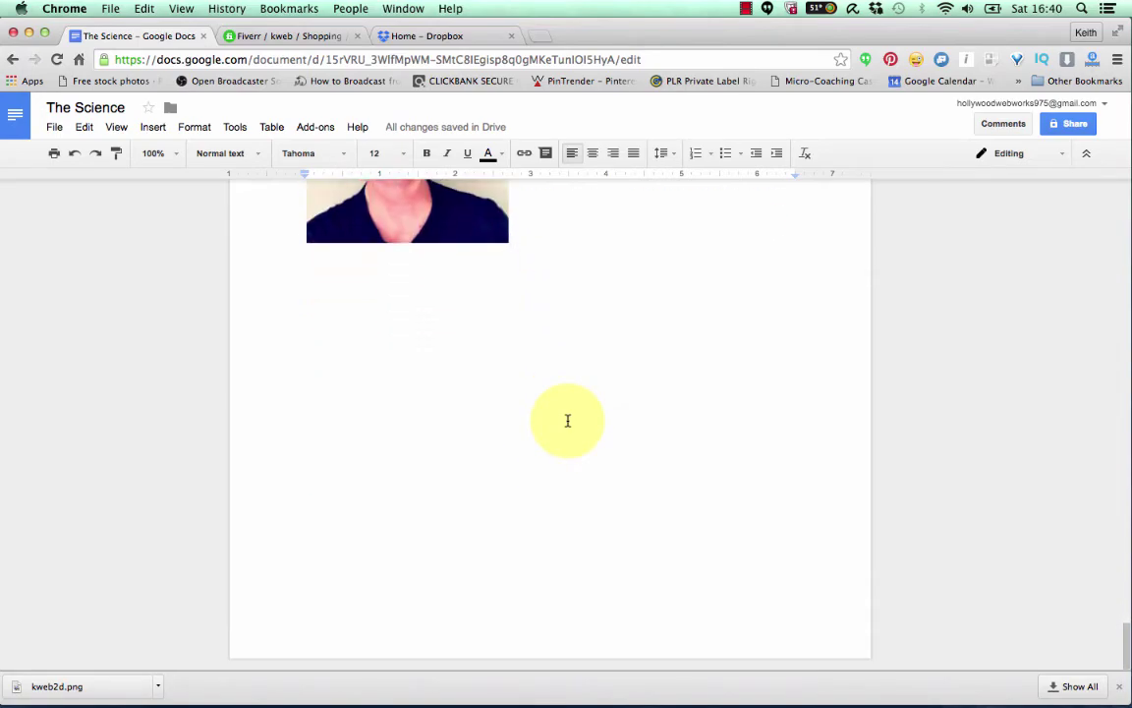
scroll(567, 421, "up", 15)
scroll(567, 421, "up", 20)
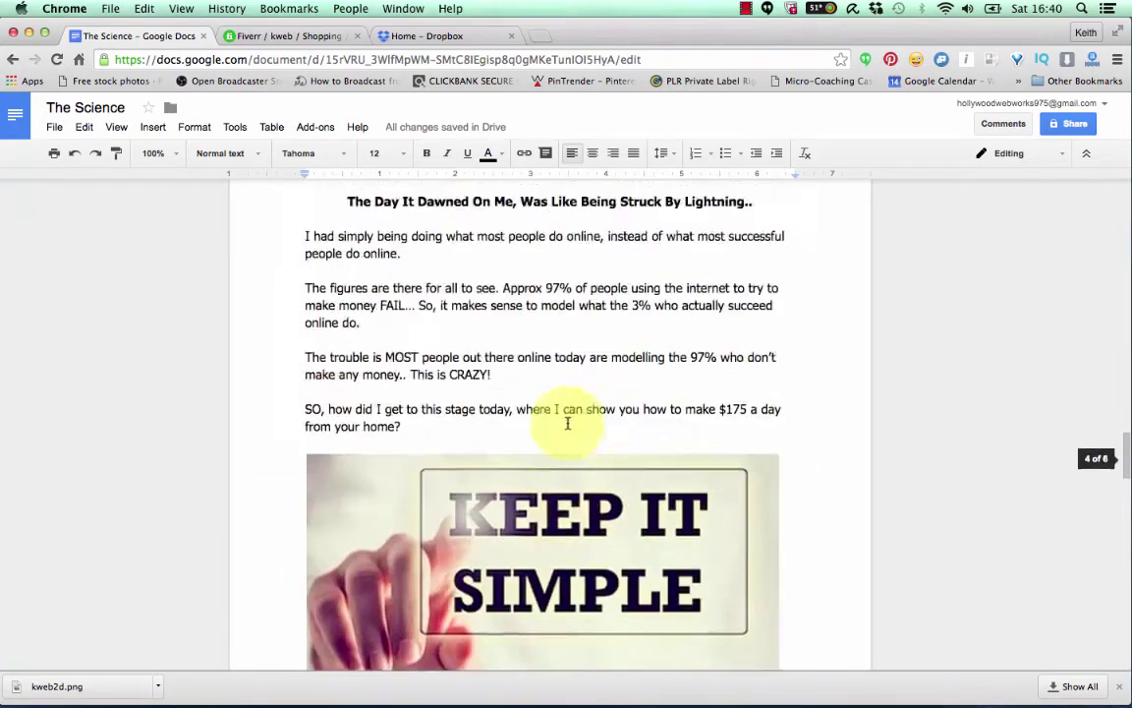
scroll(569, 451, "up", 3)
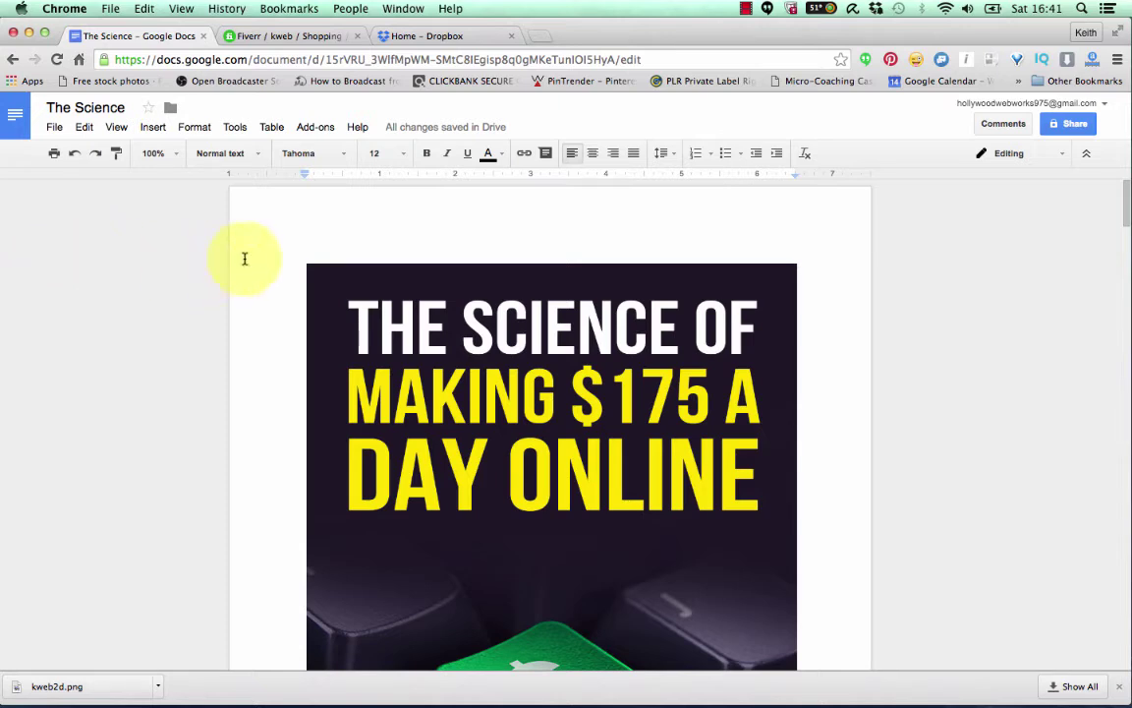
- Download the document as a PDF, saving TheScience.pdf in the ebook folder
left_click(55, 130)
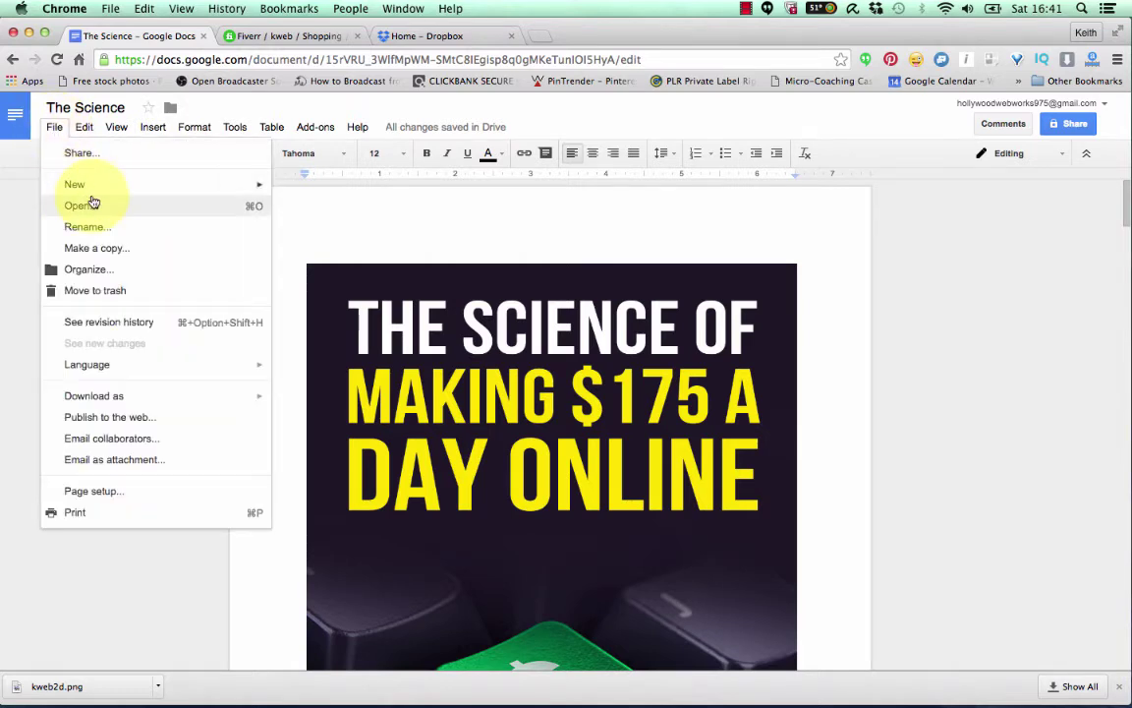
mouse_move(104, 396)
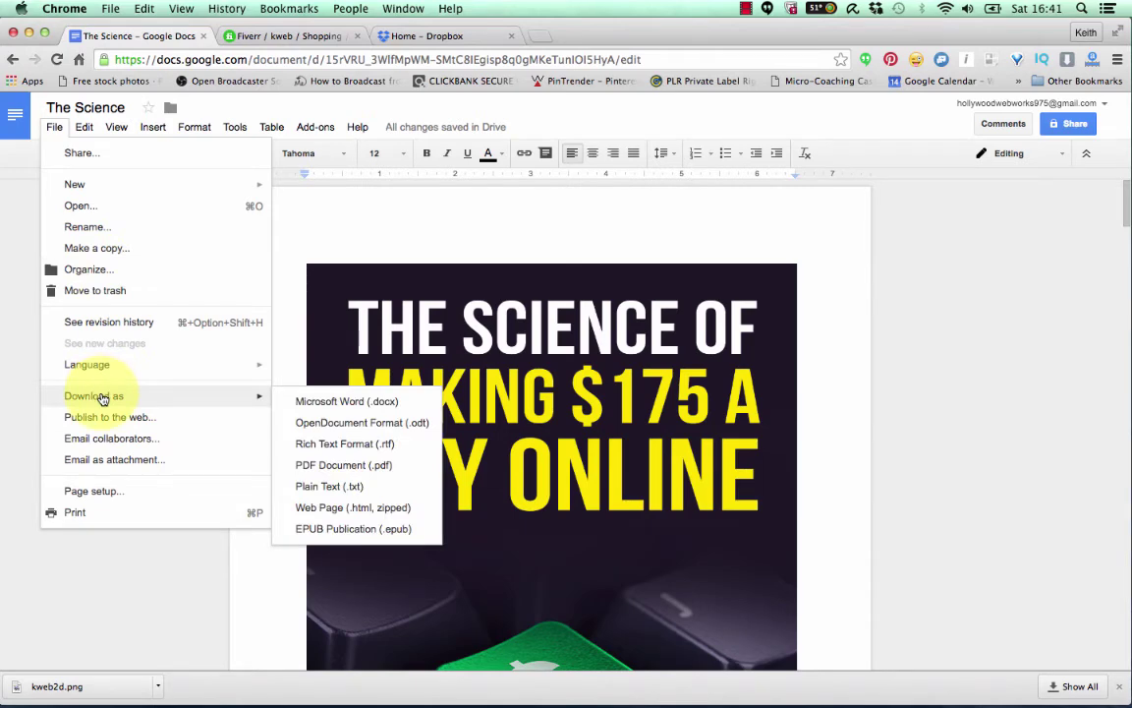
left_click(341, 466)
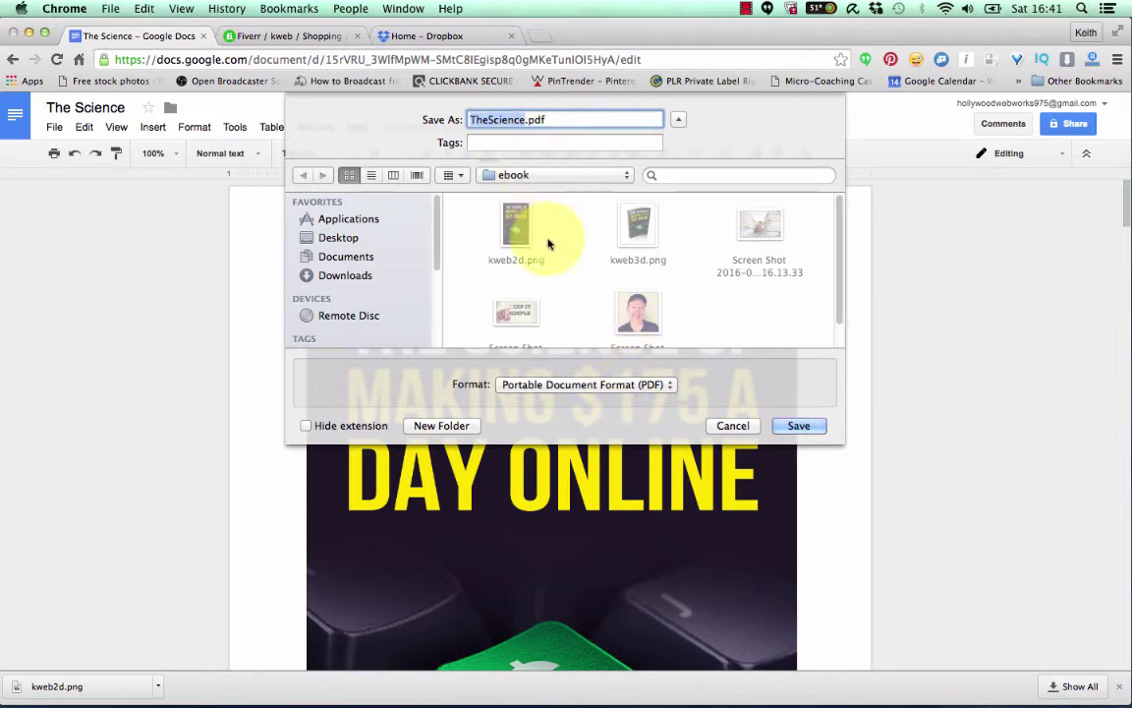
left_click(799, 426)
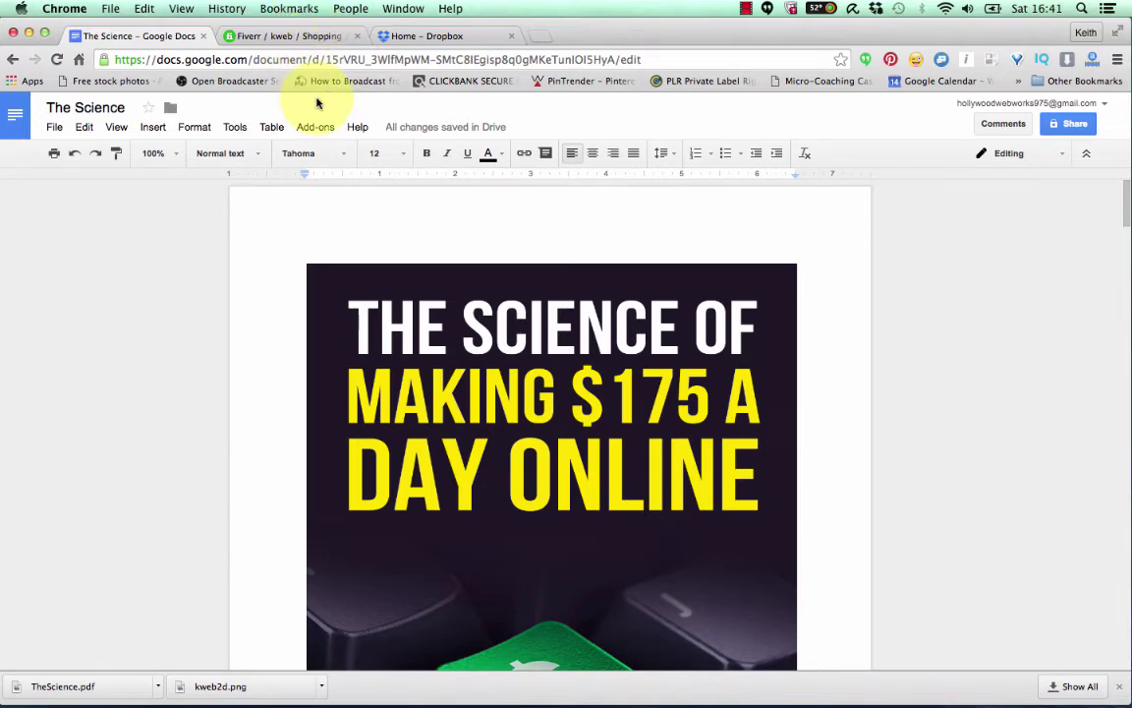
- Switch to the 'Home - Dropbox' tab to show the home file listing
left_click(453, 39)
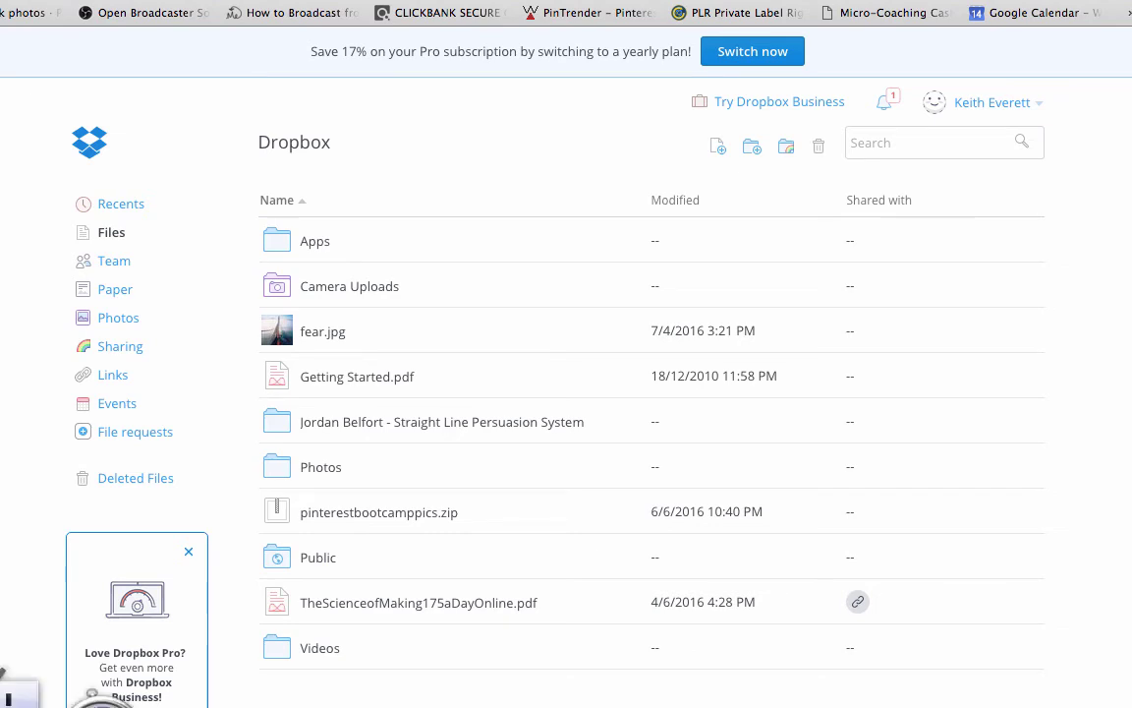
- Drag TheScience.pdf from the desktop into Dropbox and confirm the 264.21 KB upload finished
left_click_drag(20, 619, 420, 206)
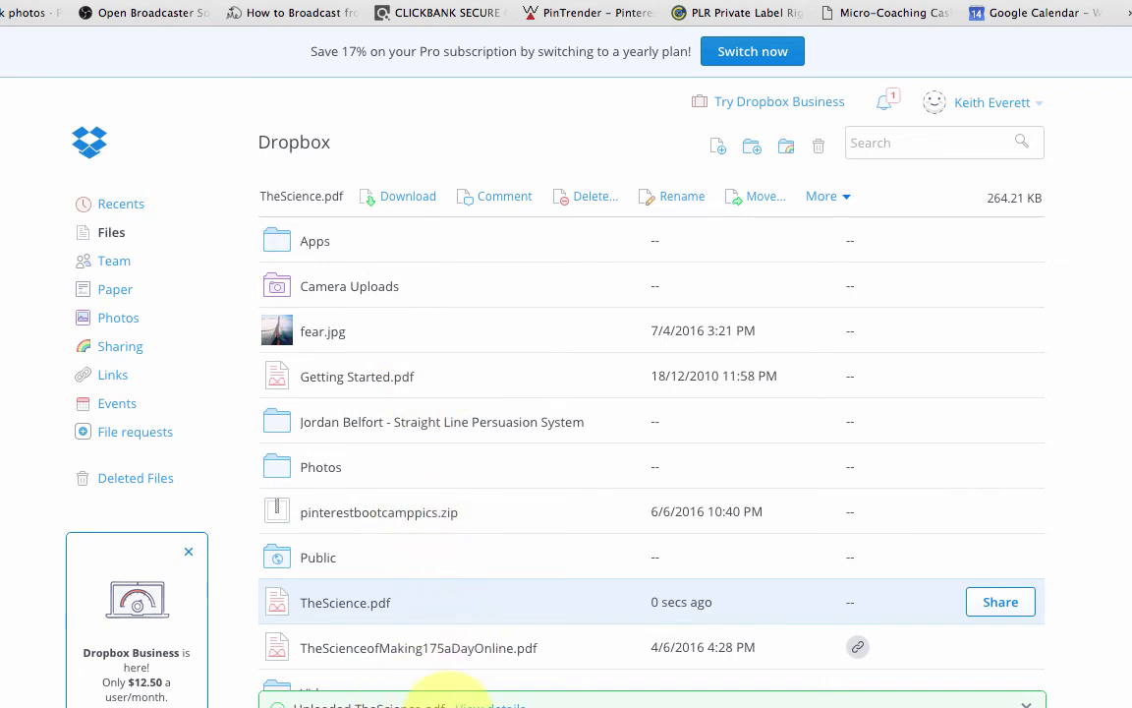
left_click(482, 705)
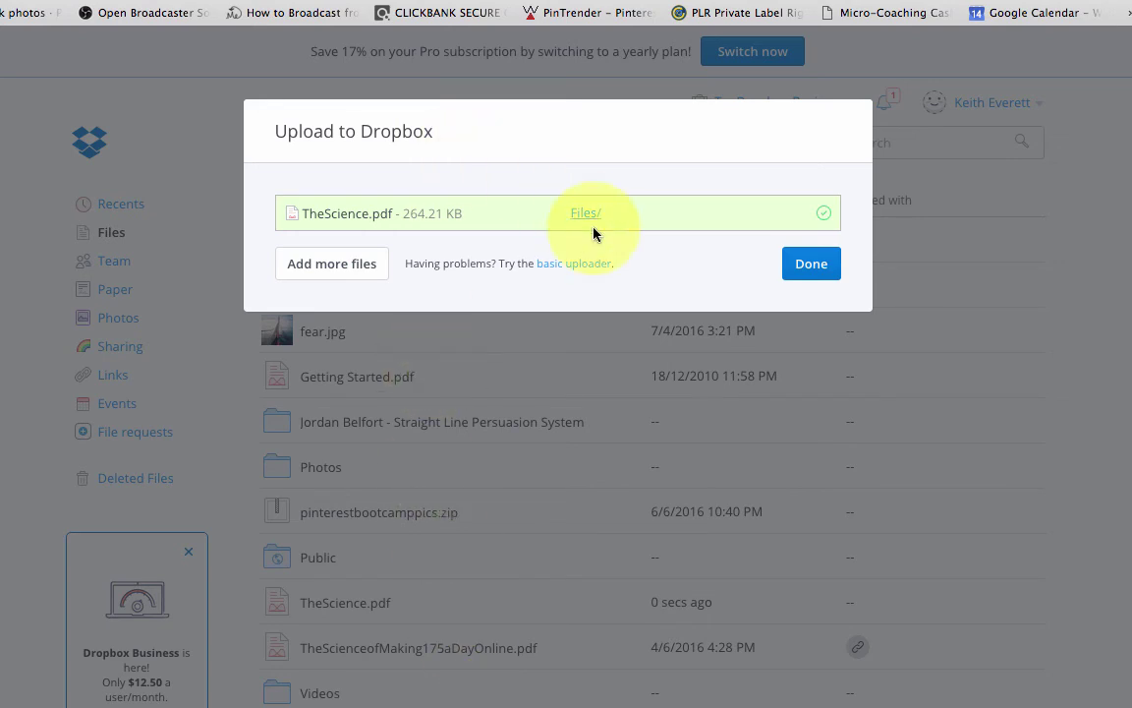
left_click(807, 264)
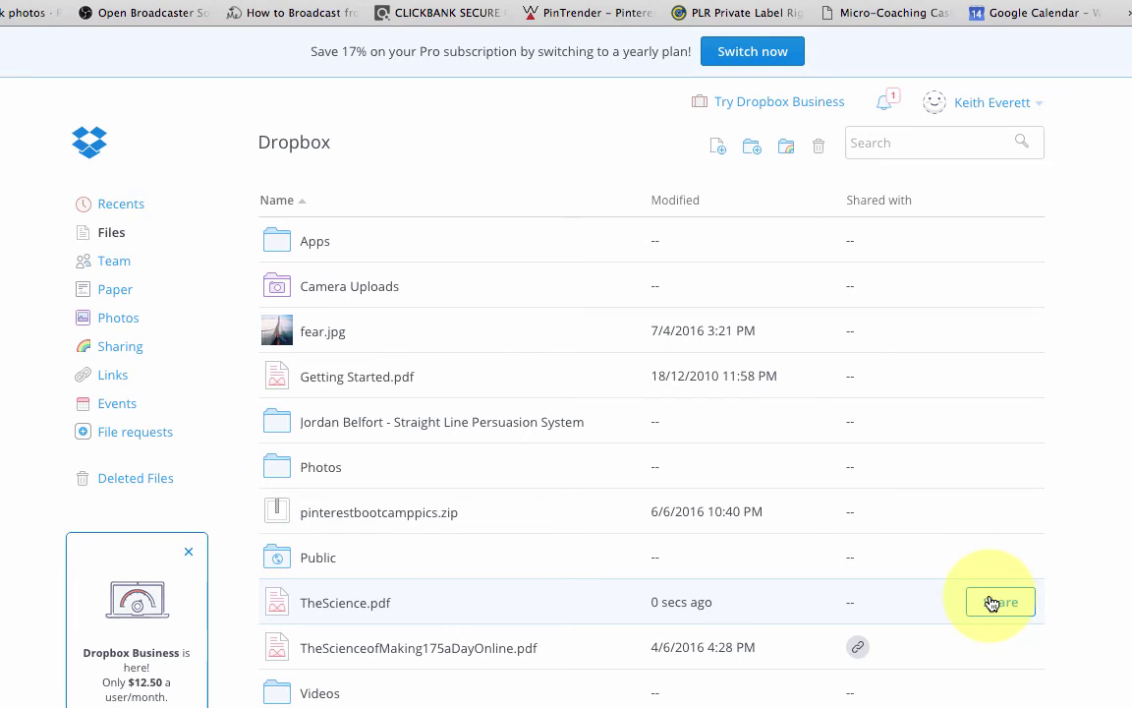
- Create a view-only share link for TheScience.pdf and copy it to the clipboard
left_click(993, 603)
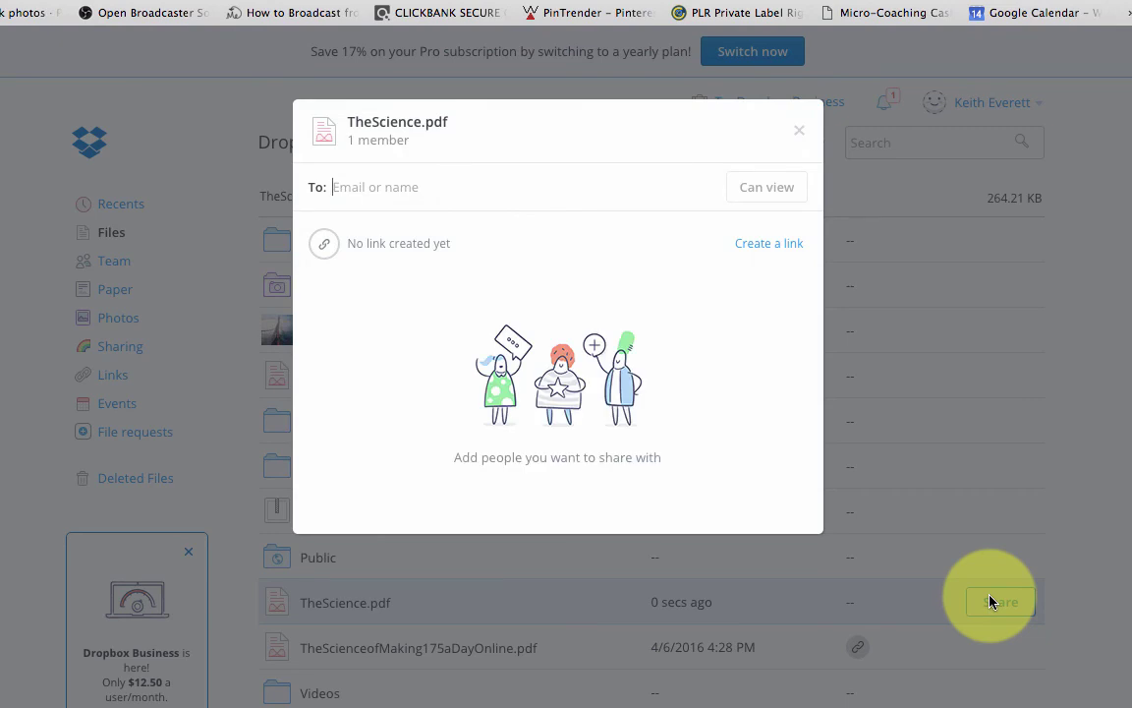
left_click(769, 245)
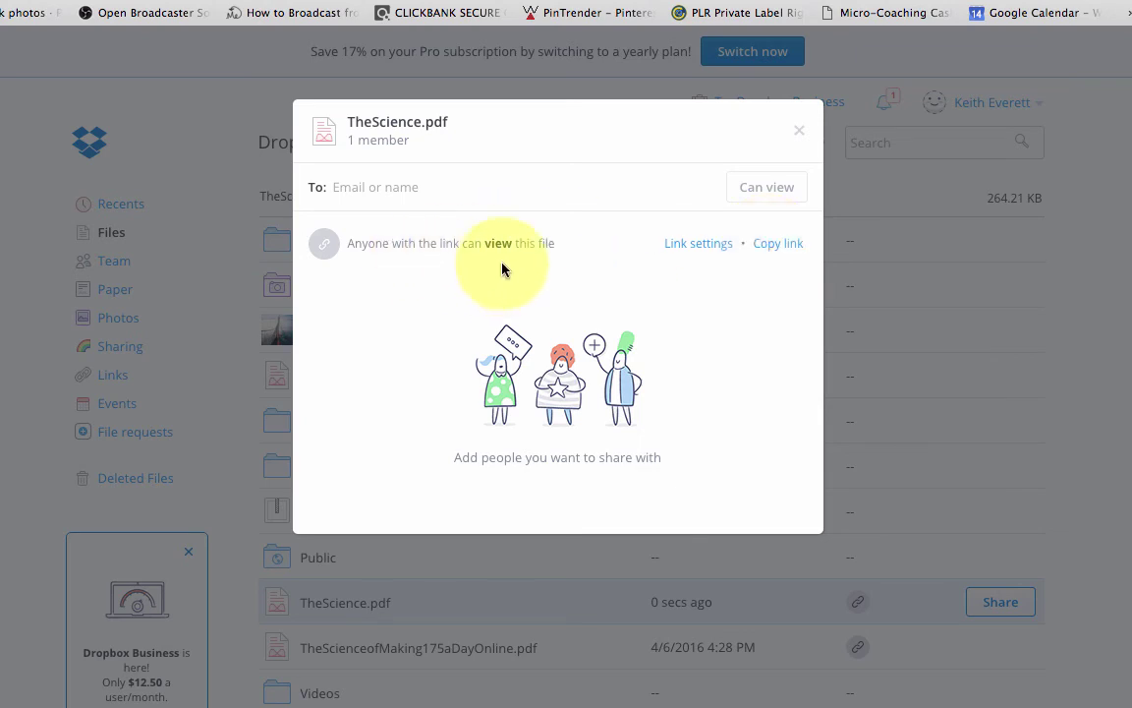
left_click(769, 244)
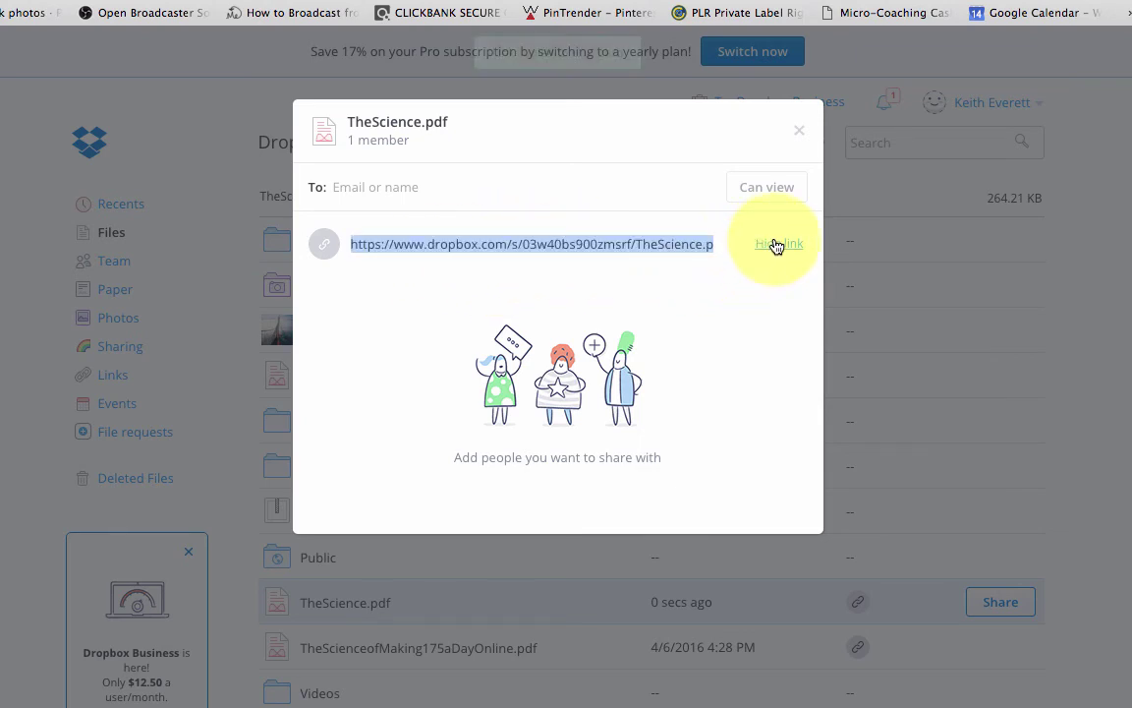
left_click(576, 242)
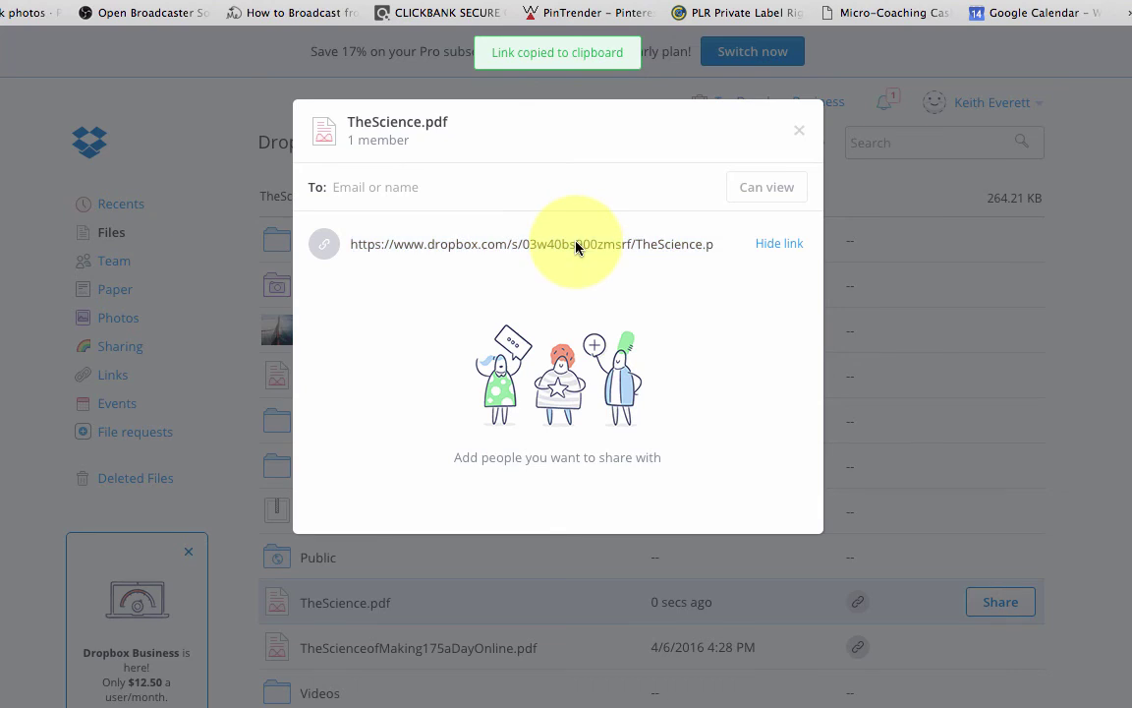
triple_click(496, 246)
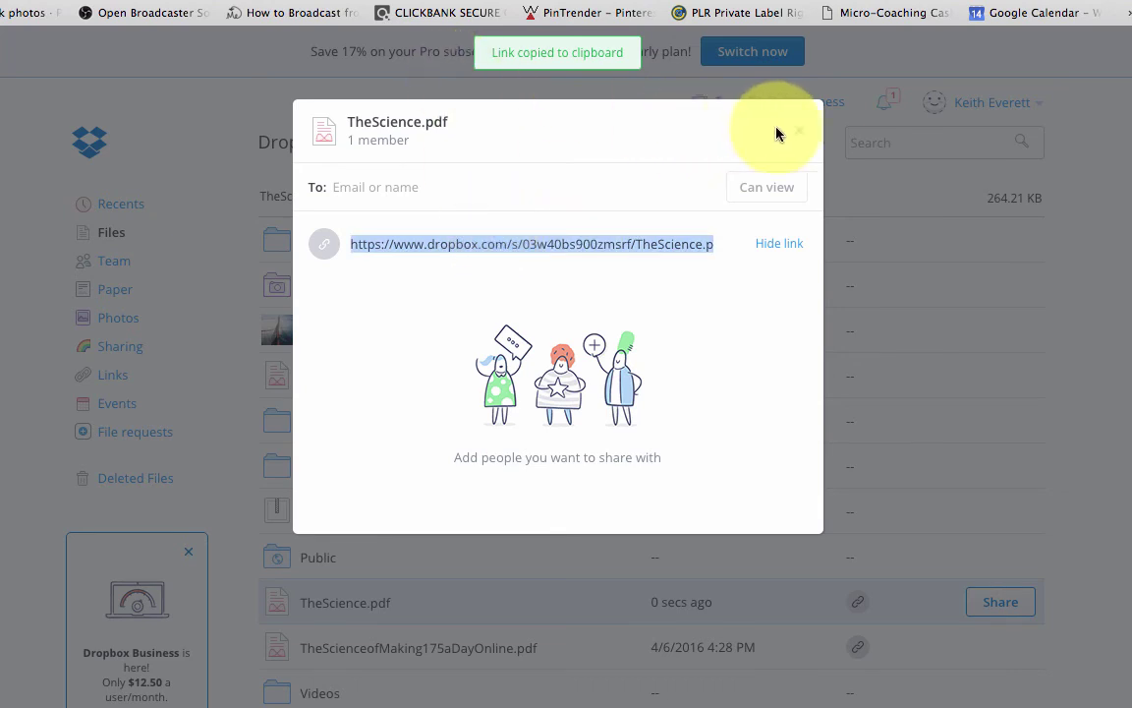
left_click(800, 132)
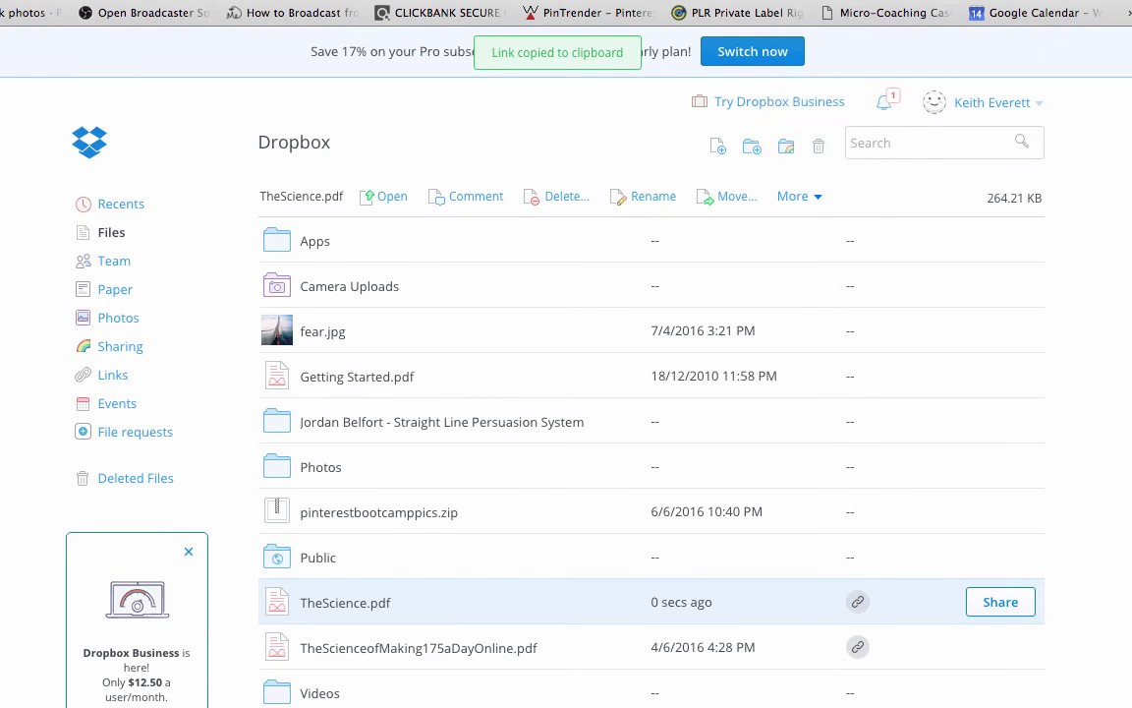
- Open the copied TheScience.pdf share link in a new browser tab
key("ctrl+t")
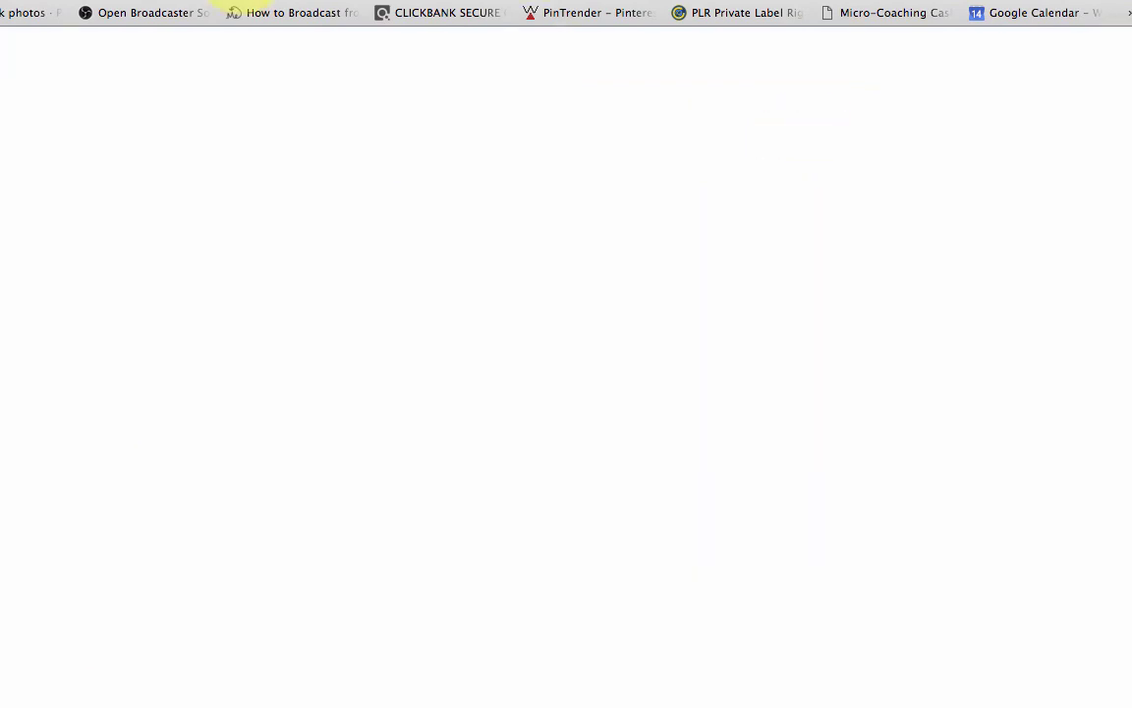
key("ctrl+v")
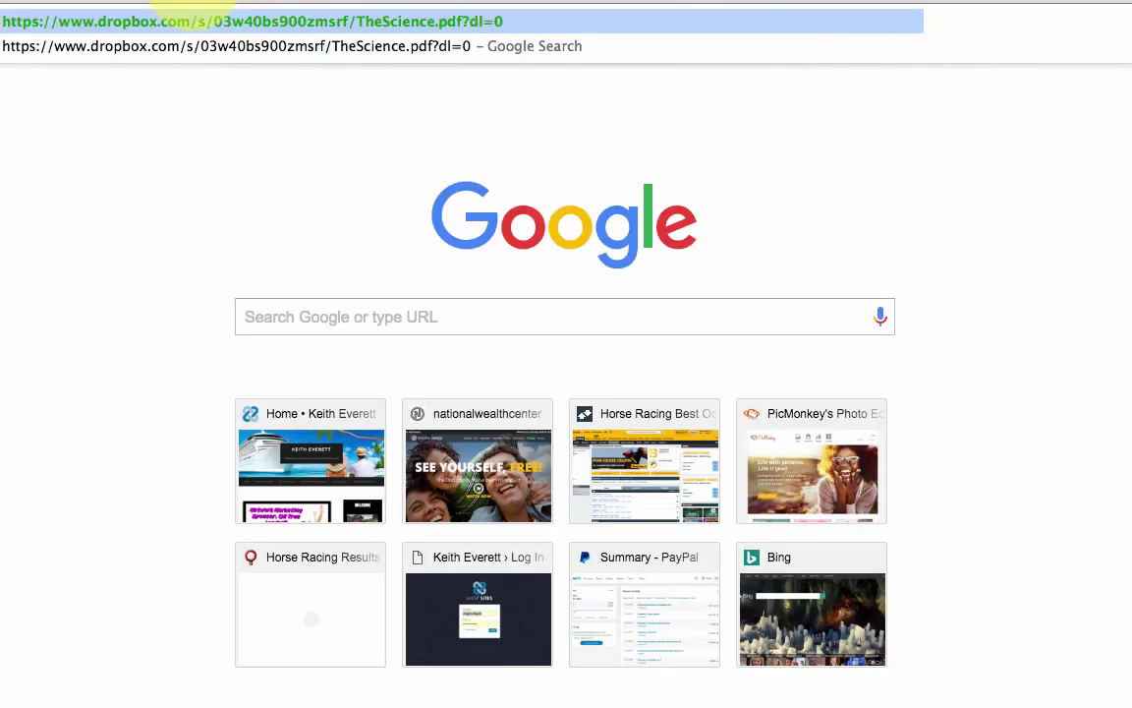
key("Return")
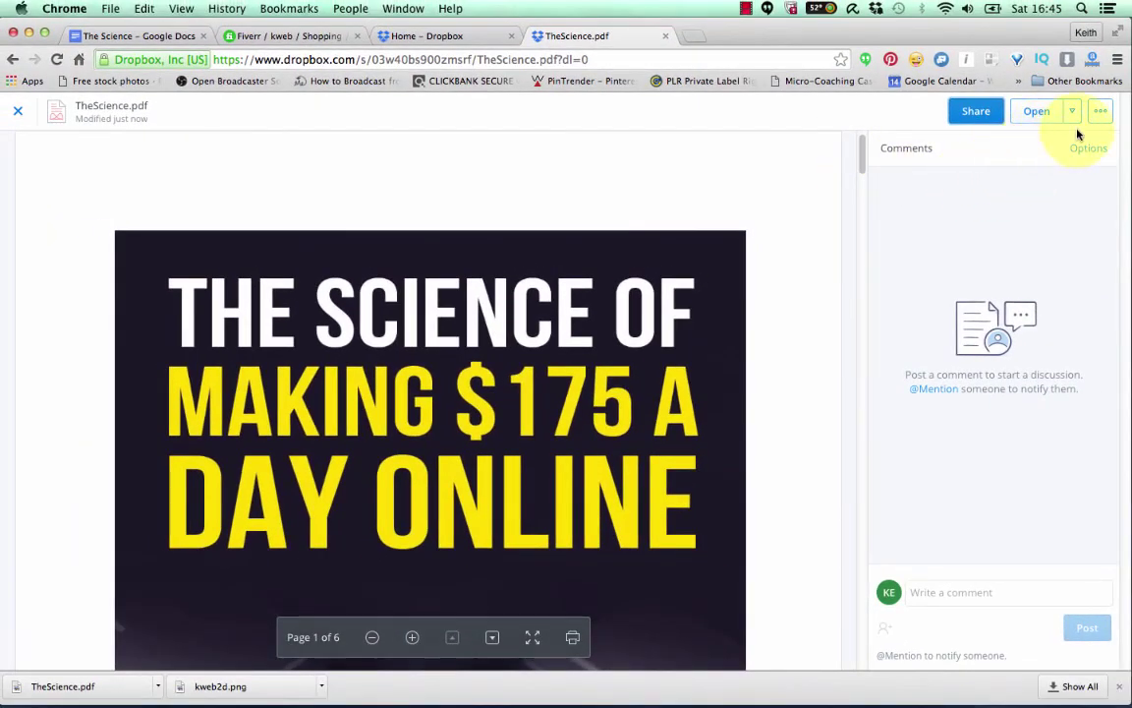
- Check the Open and more-actions menus, then scroll through the six-page PDF preview
left_click(1076, 114)
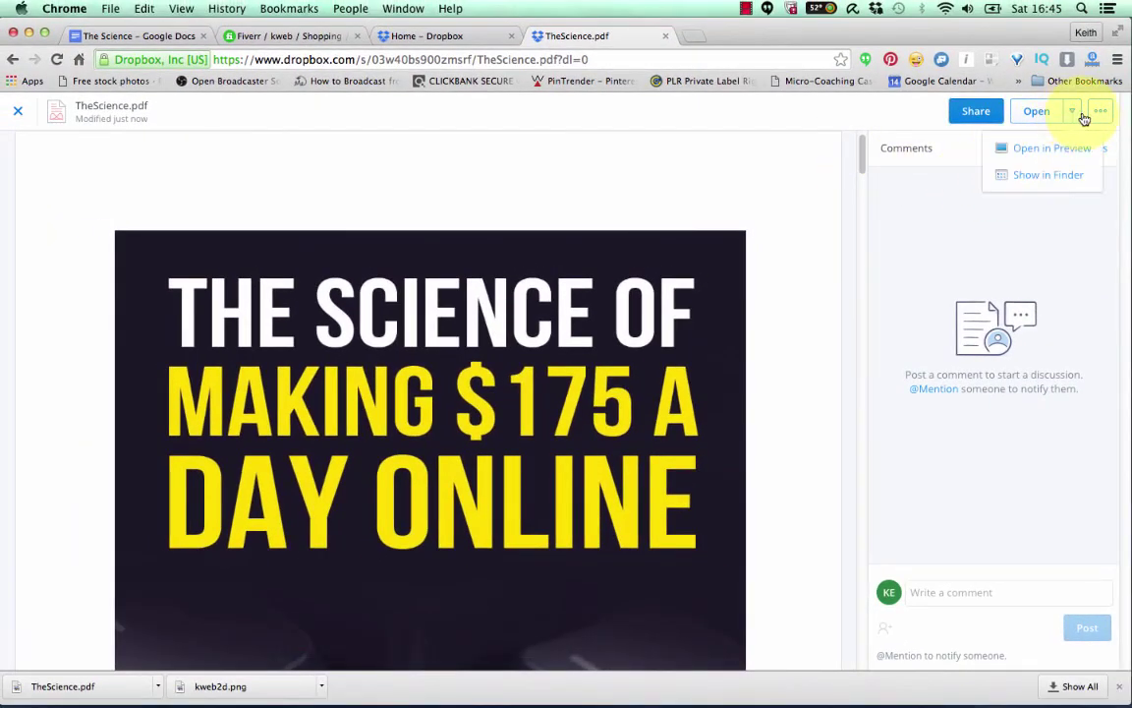
left_click(1095, 115)
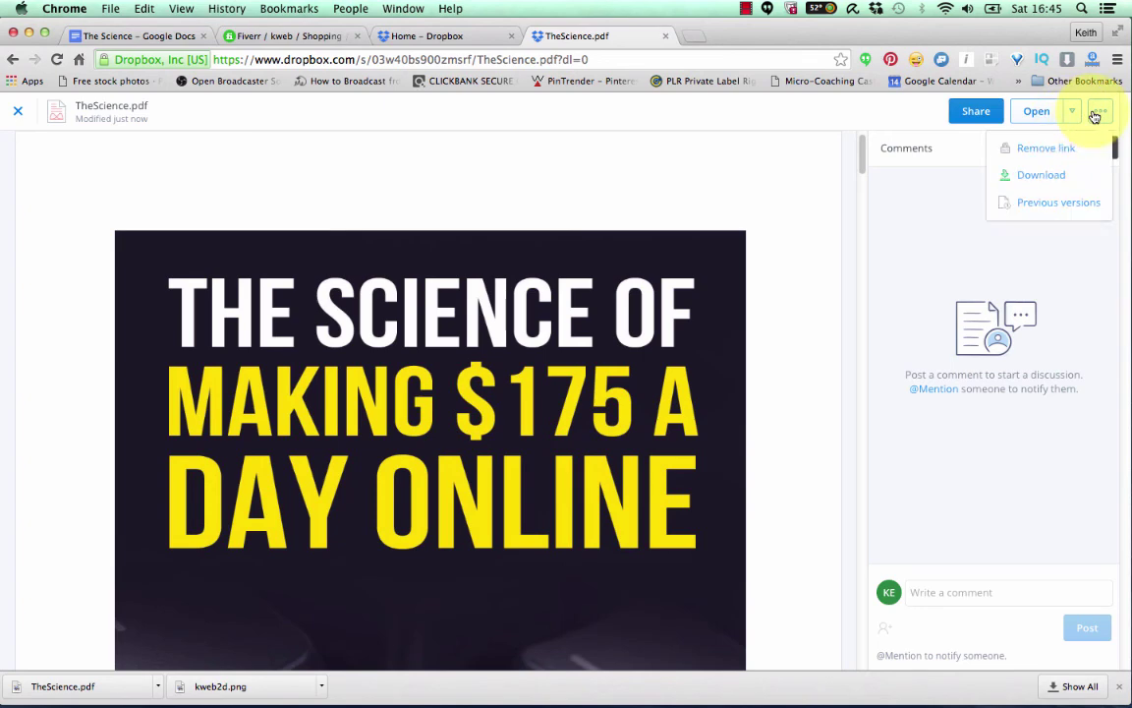
left_click(1041, 177)
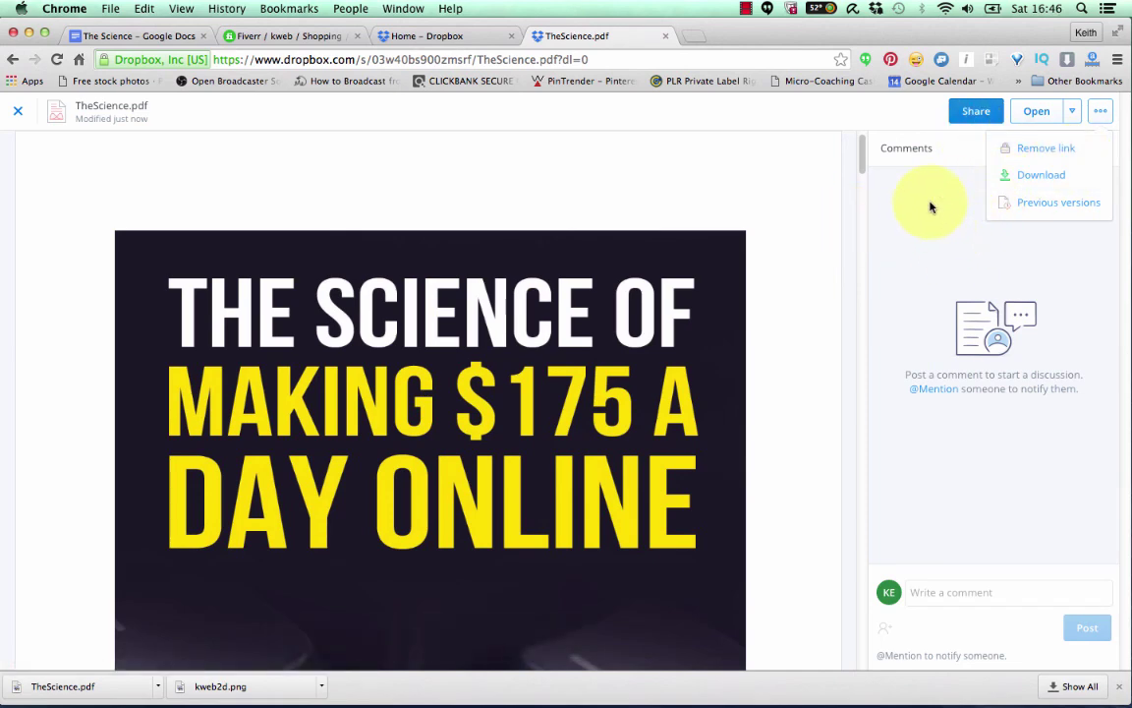
scroll(589, 341, "down", 5)
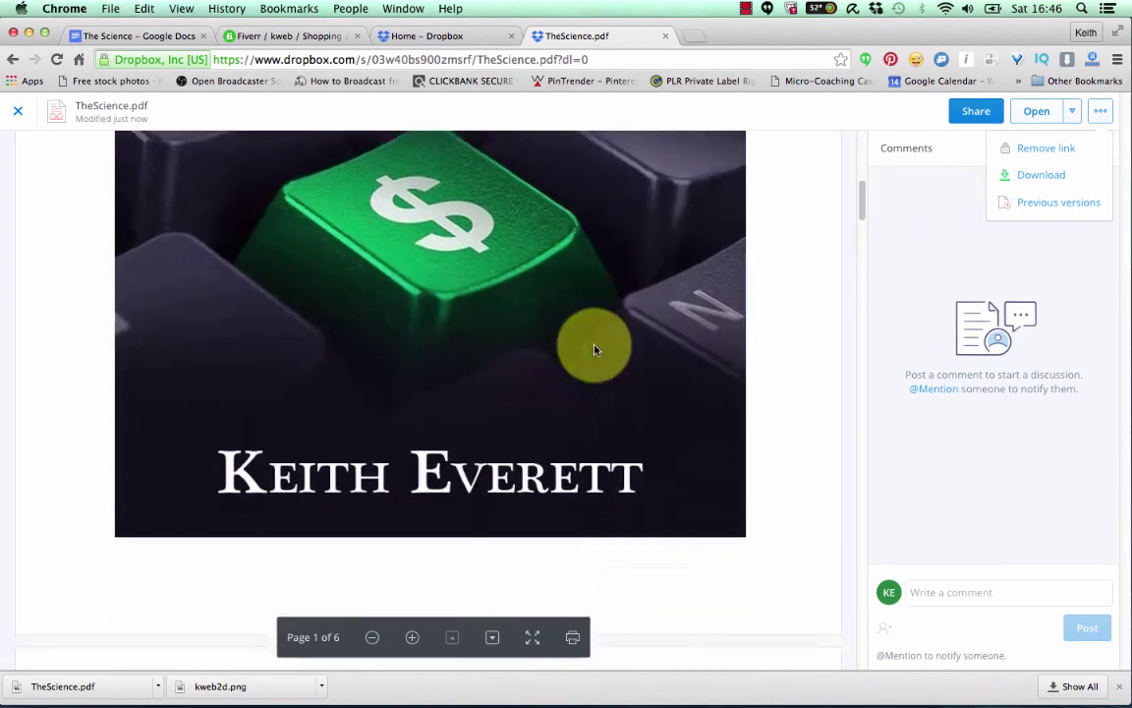
scroll(594, 349, "down", 20)
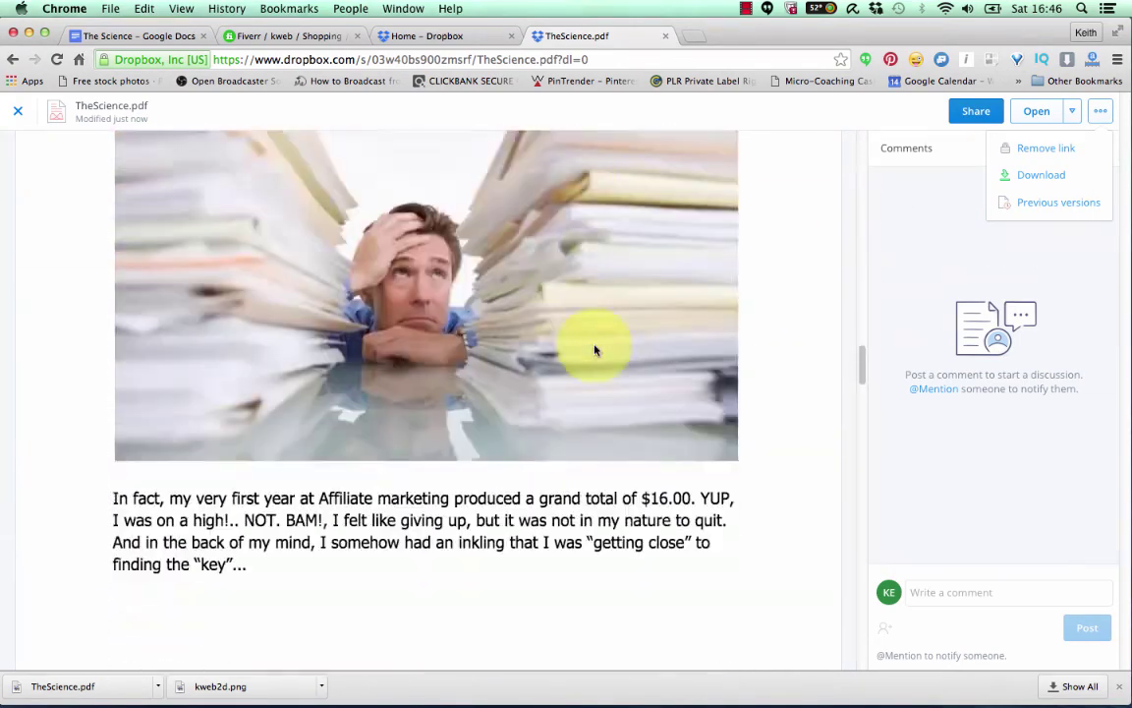
scroll(594, 349, "up", 20)
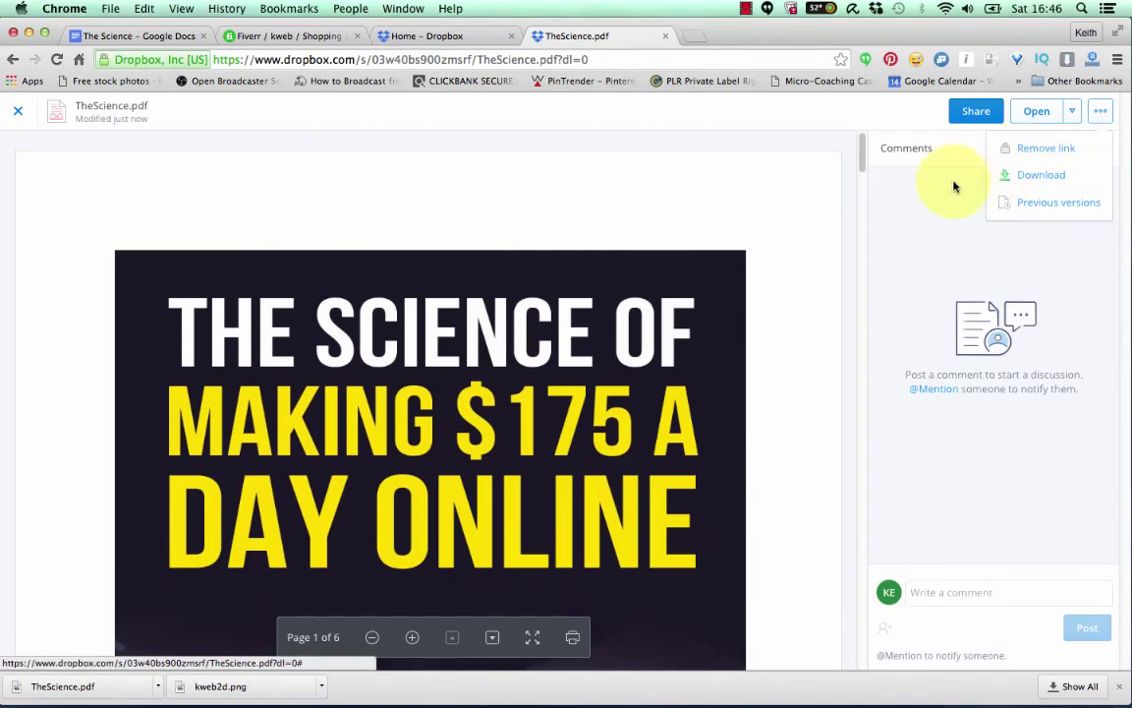